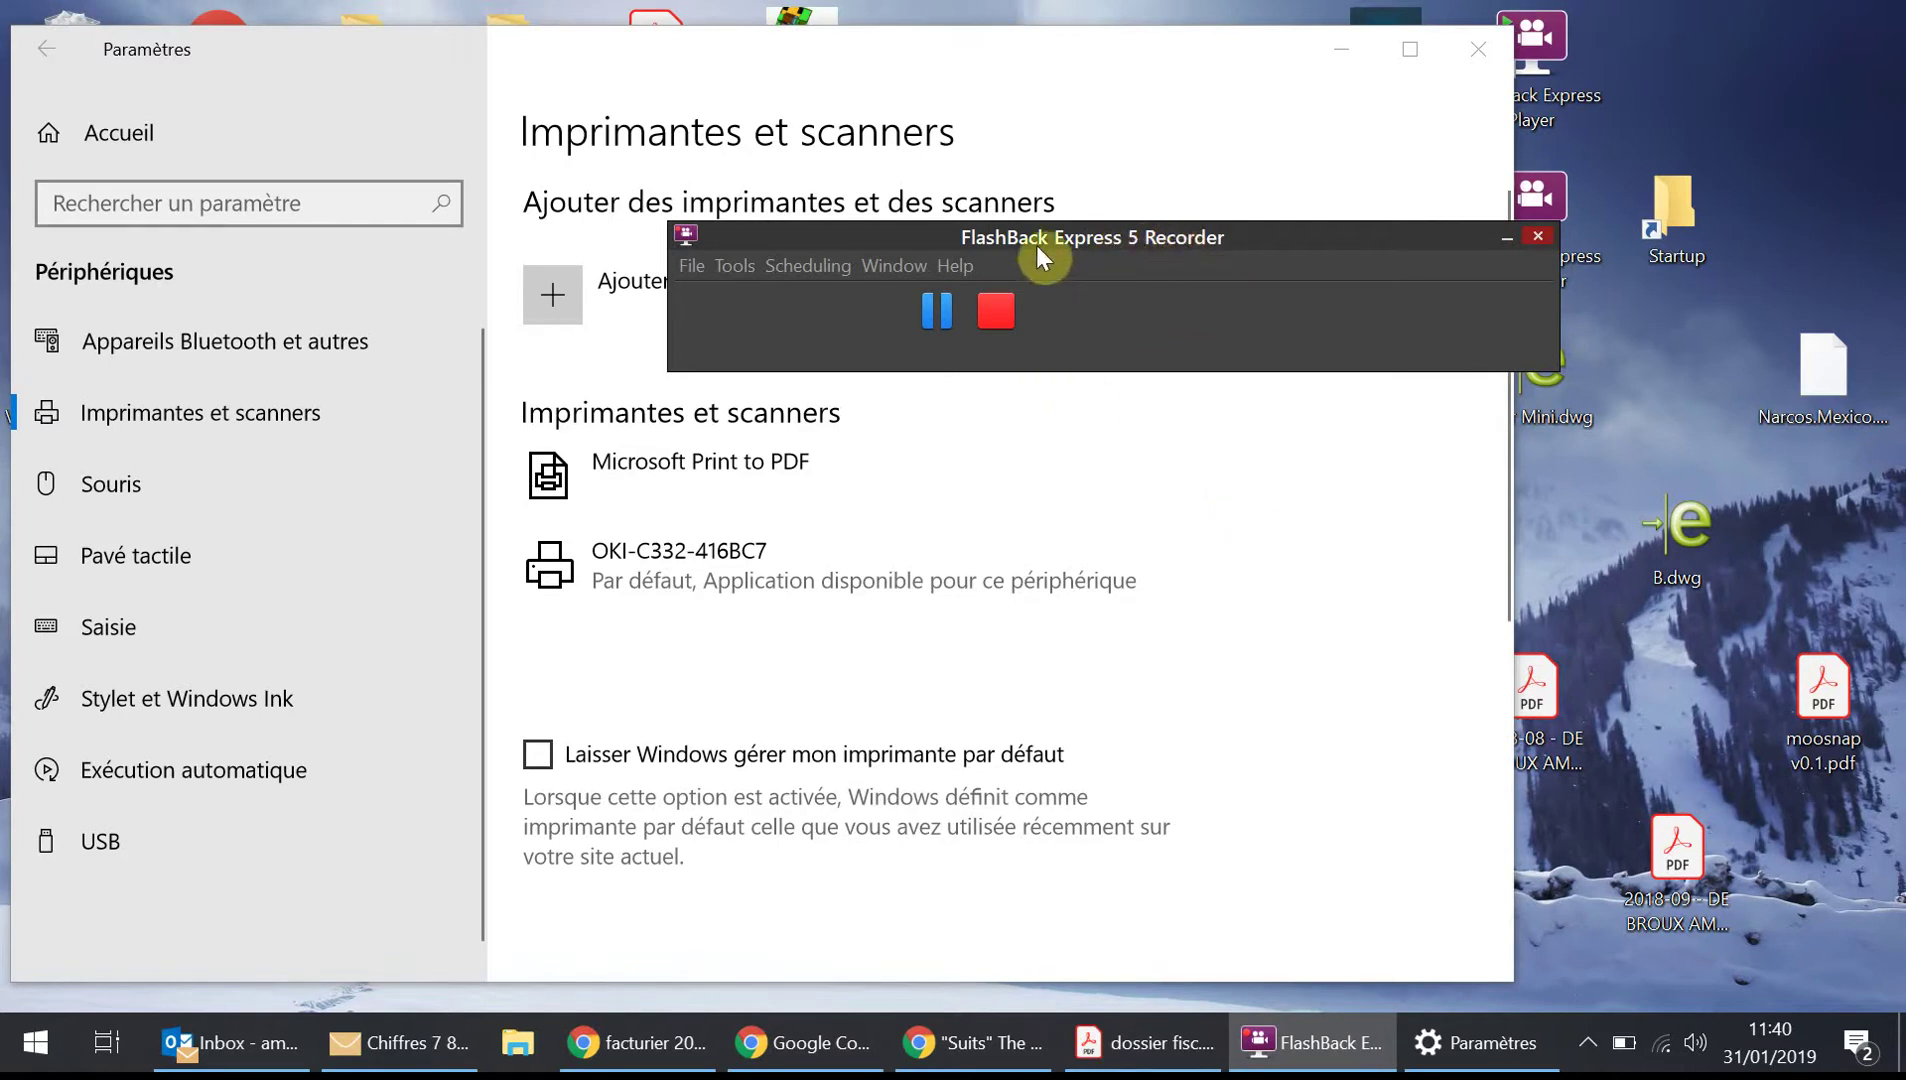
Close the current settings window, reopen the Windows settings and go to the printers and scanners under Périphériques
click(1467, 51)
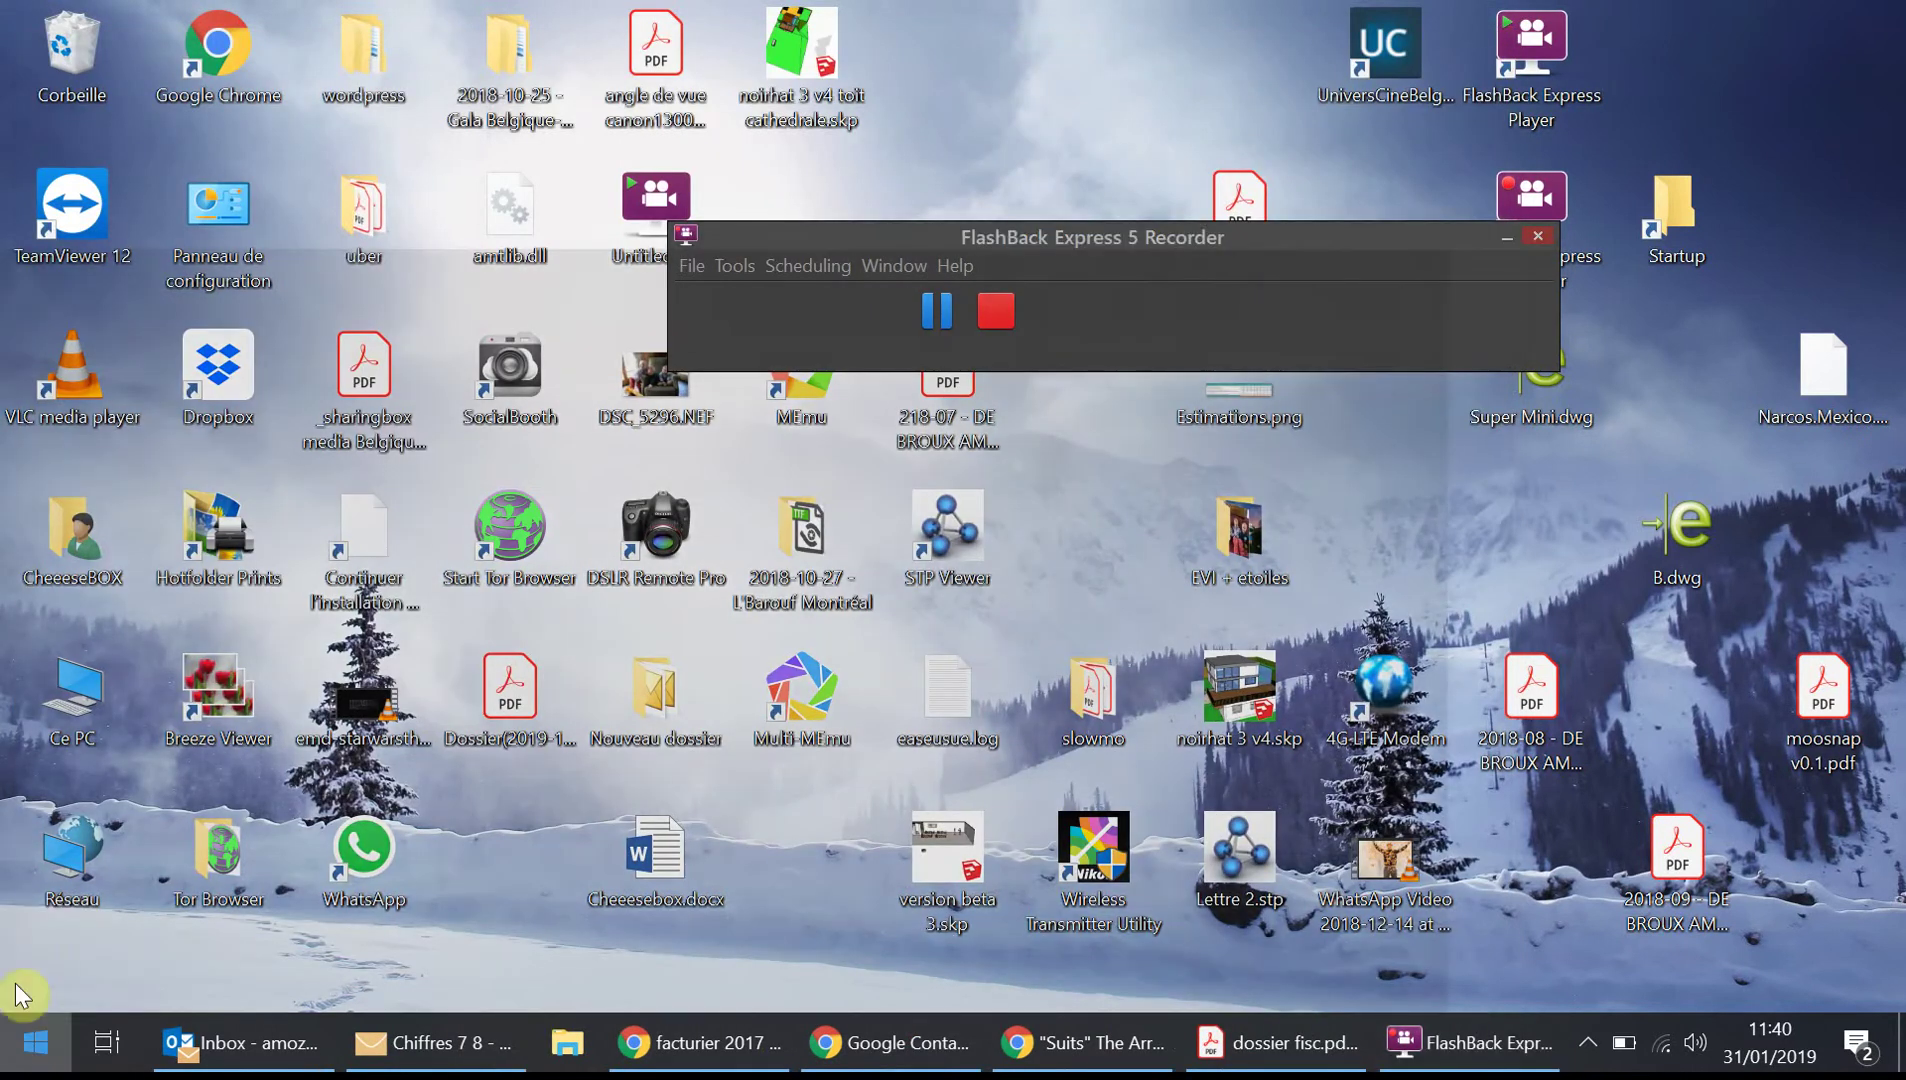
click(35, 1042)
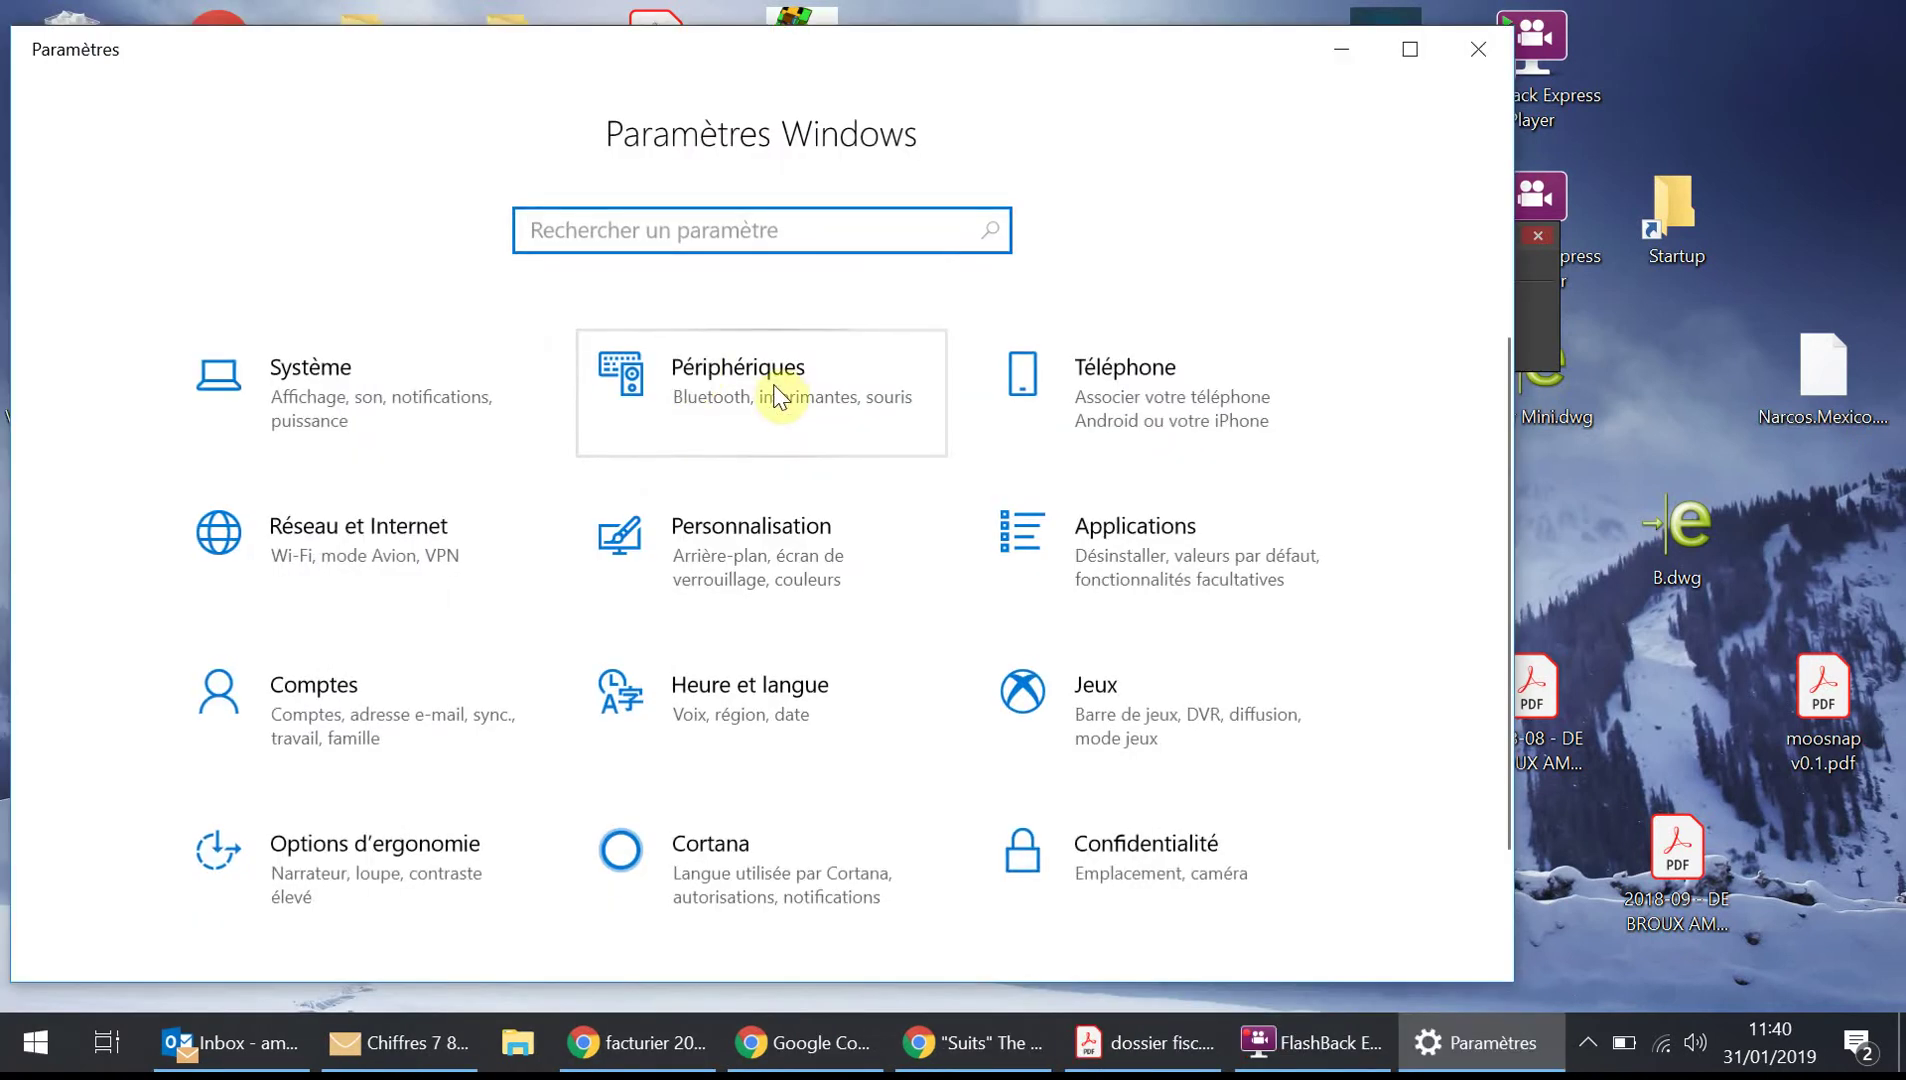
click(768, 392)
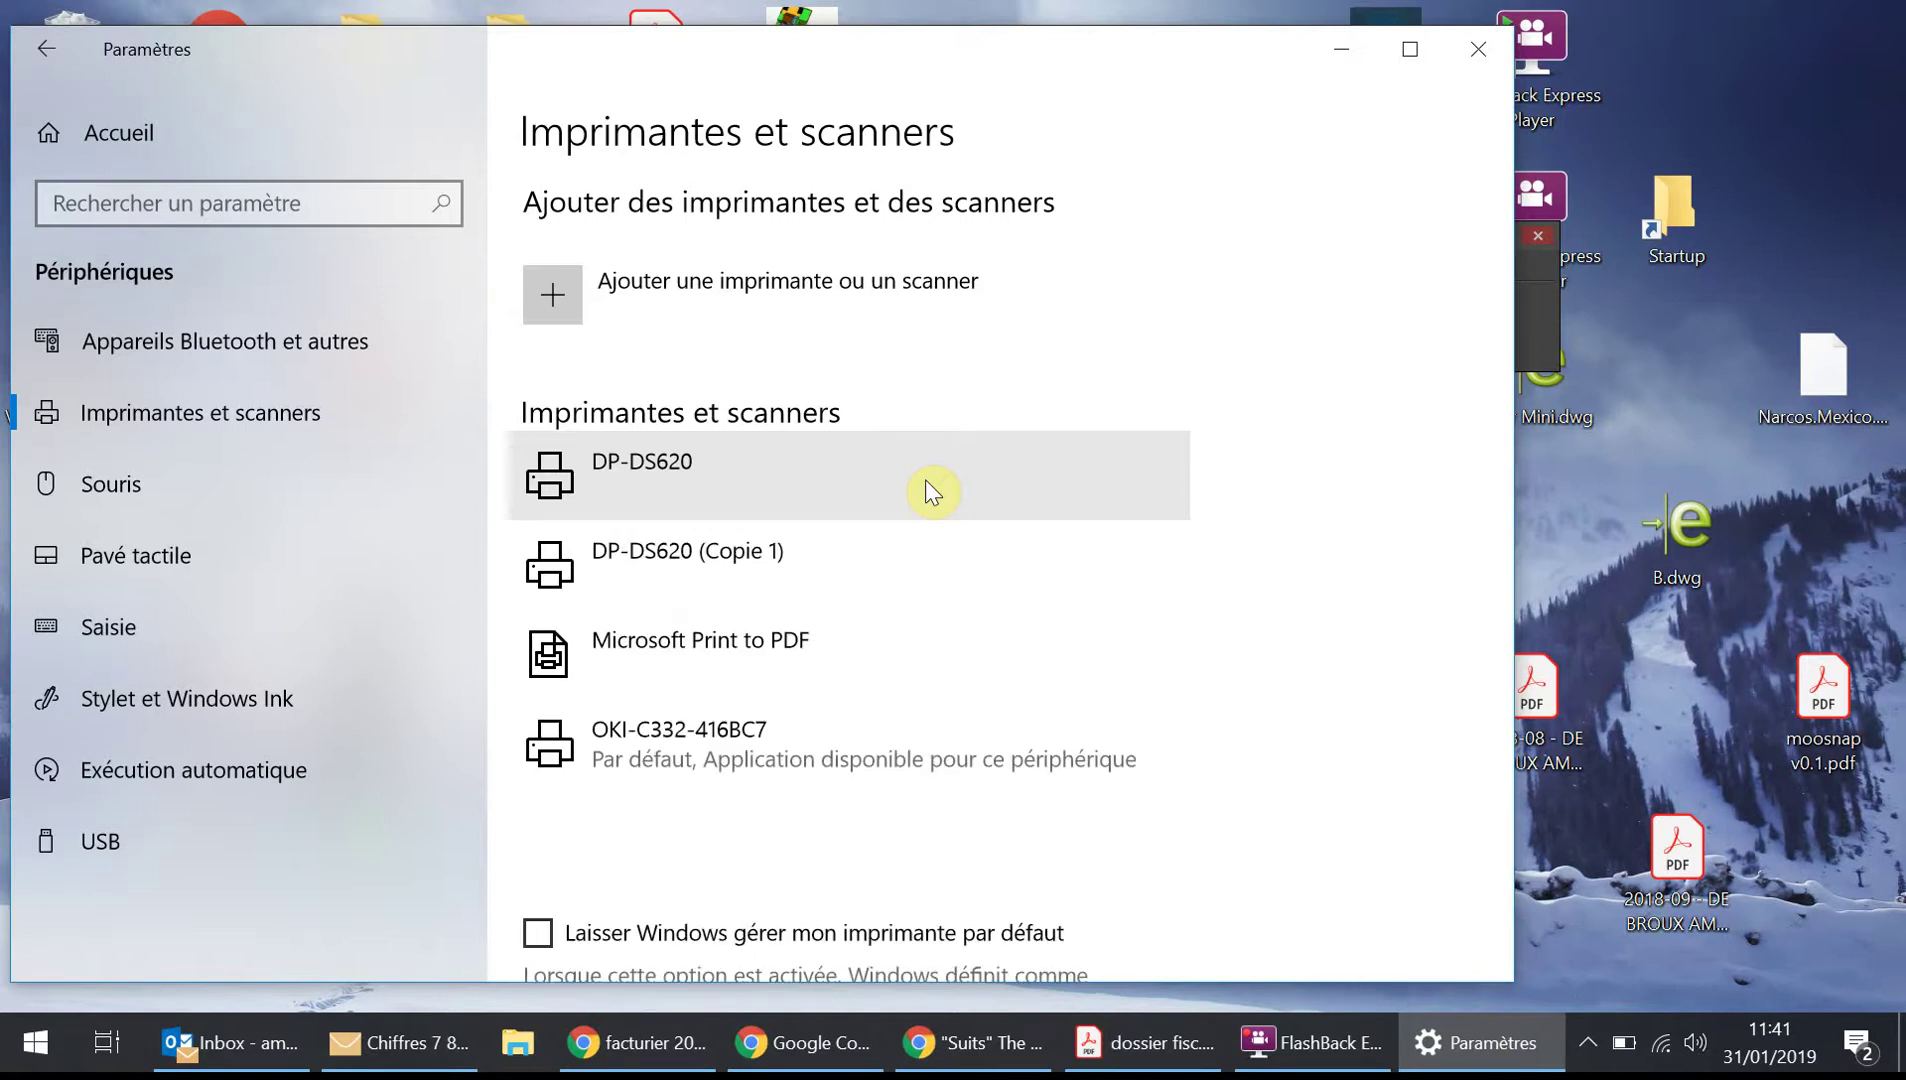
Open the print queue of the DP-DS620 printer, shrink its window and move it clear of the printer list
click(925, 479)
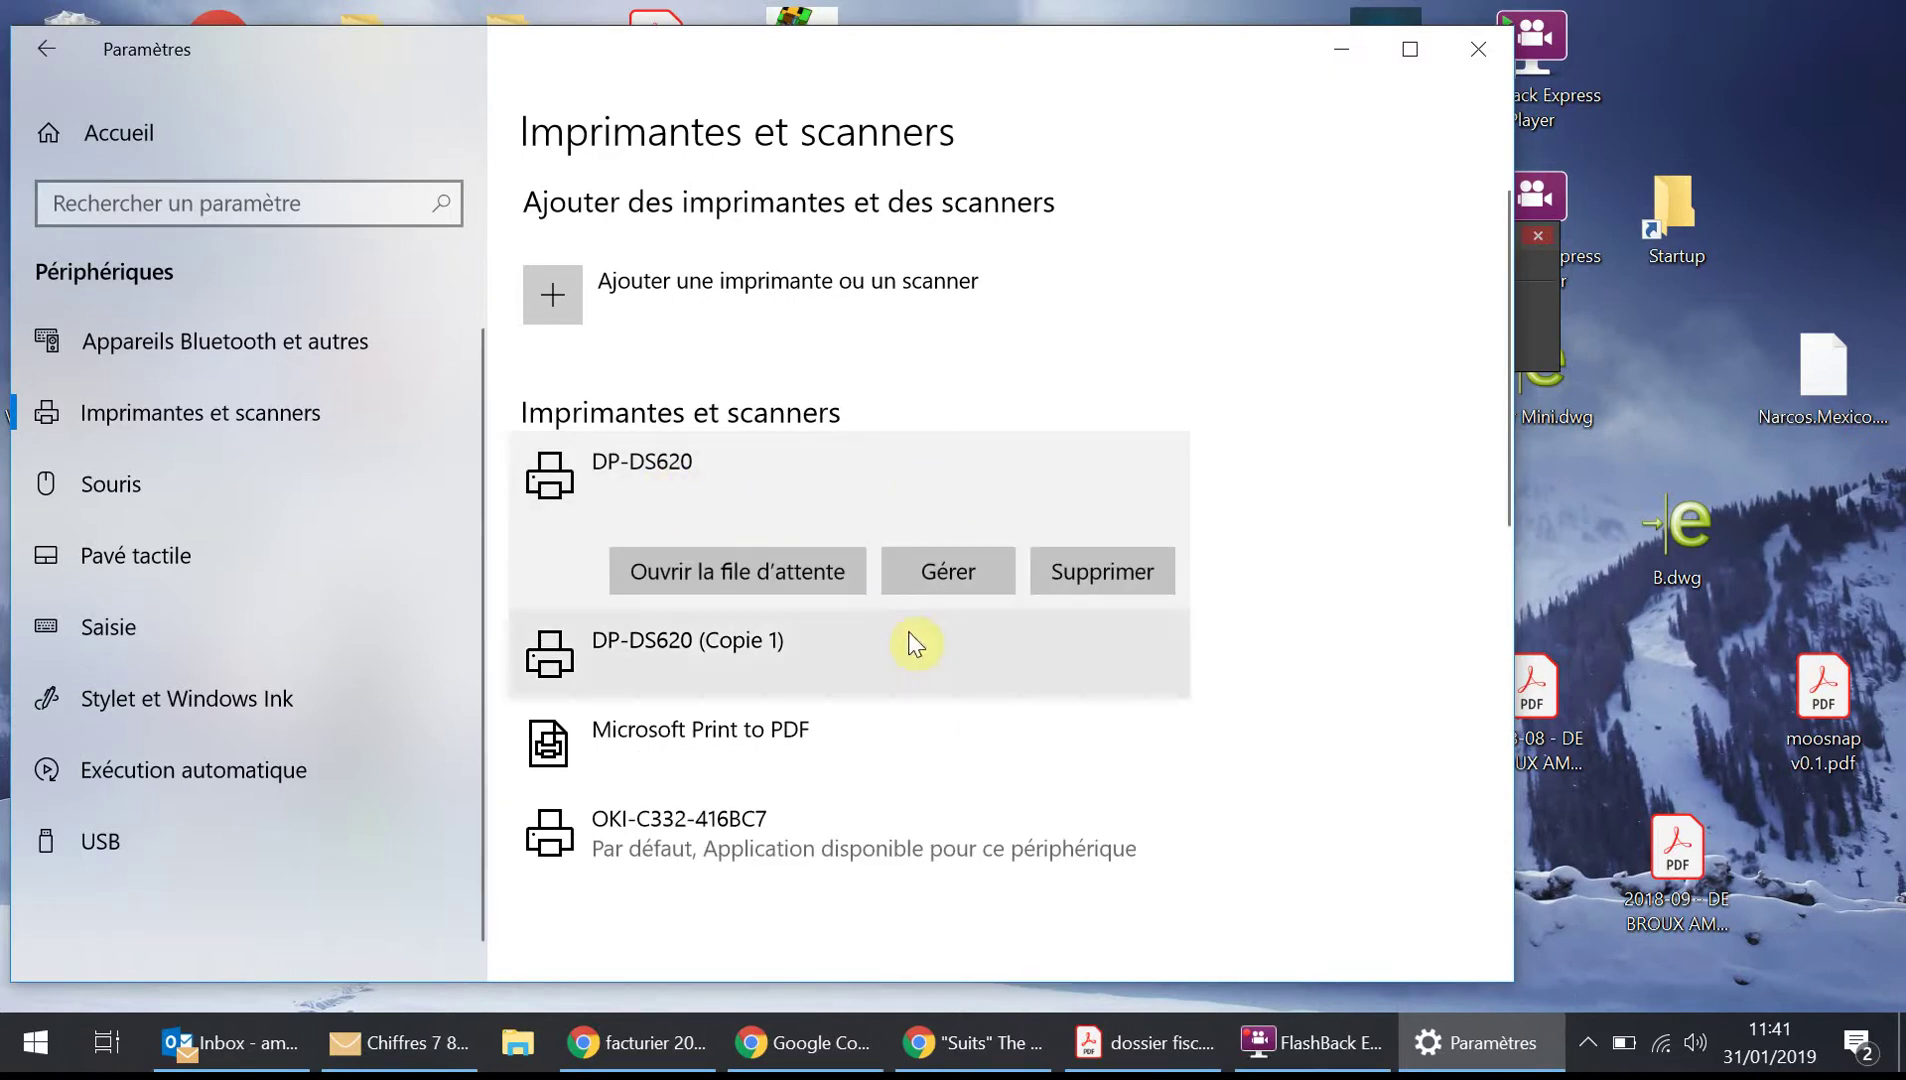
click(778, 583)
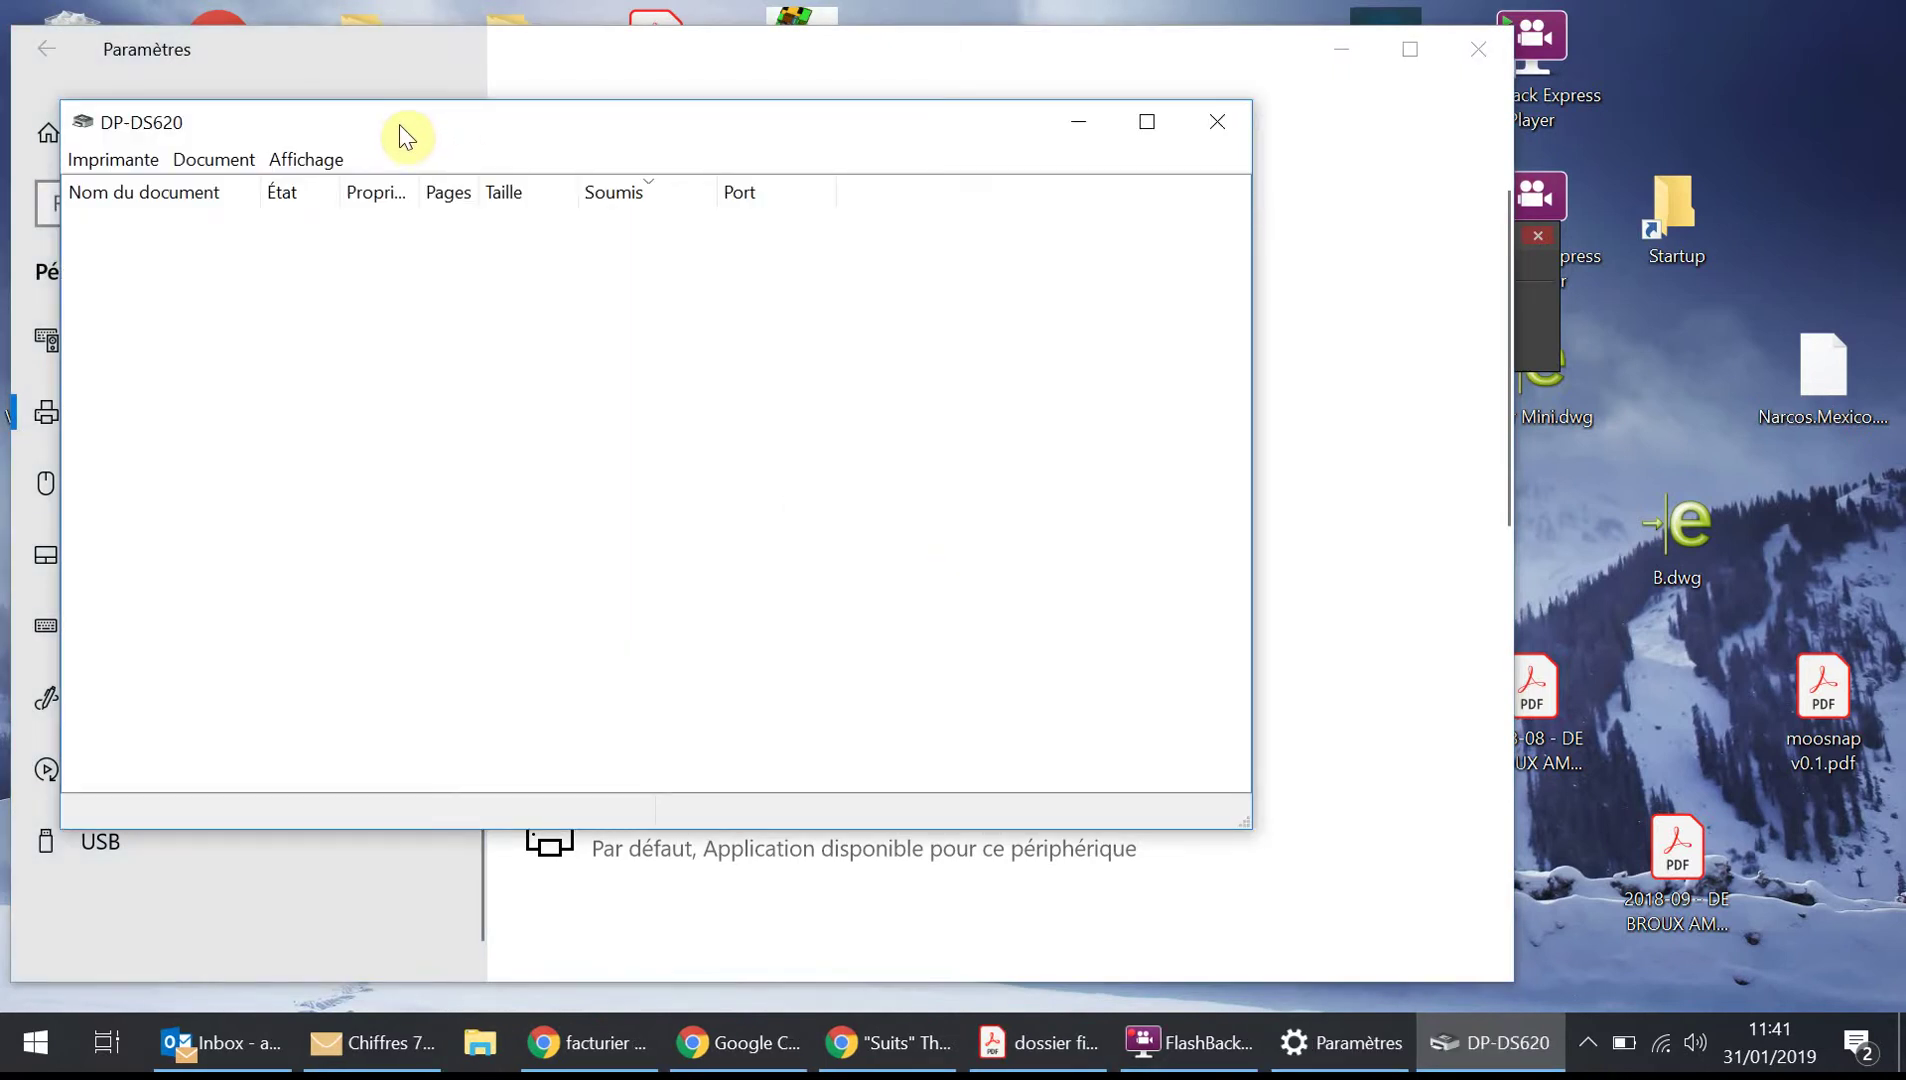
drag(1247, 829, 932, 358)
drag(489, 119, 1466, 55)
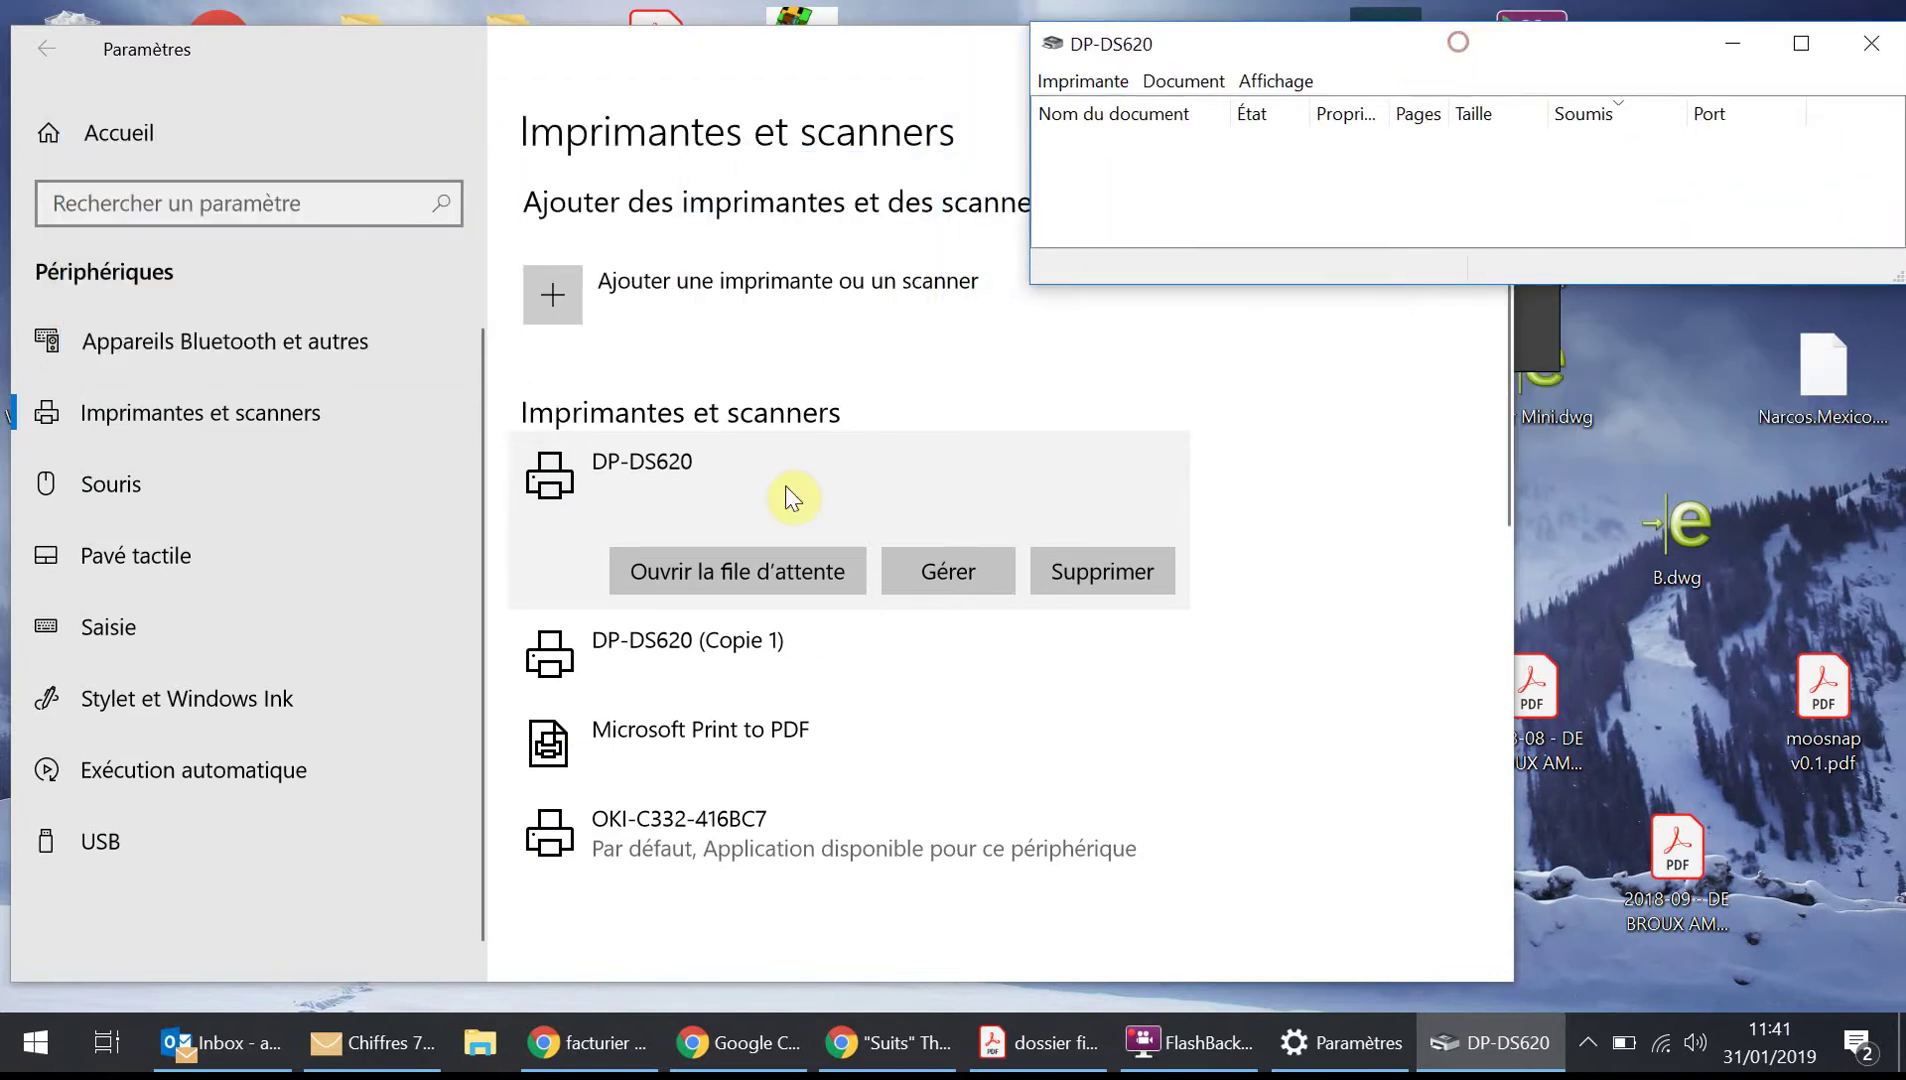
Open the print queue of DP-DS620 (Copie 1) and arrange the windows so both queues sit beside the settings
click(770, 642)
click(789, 675)
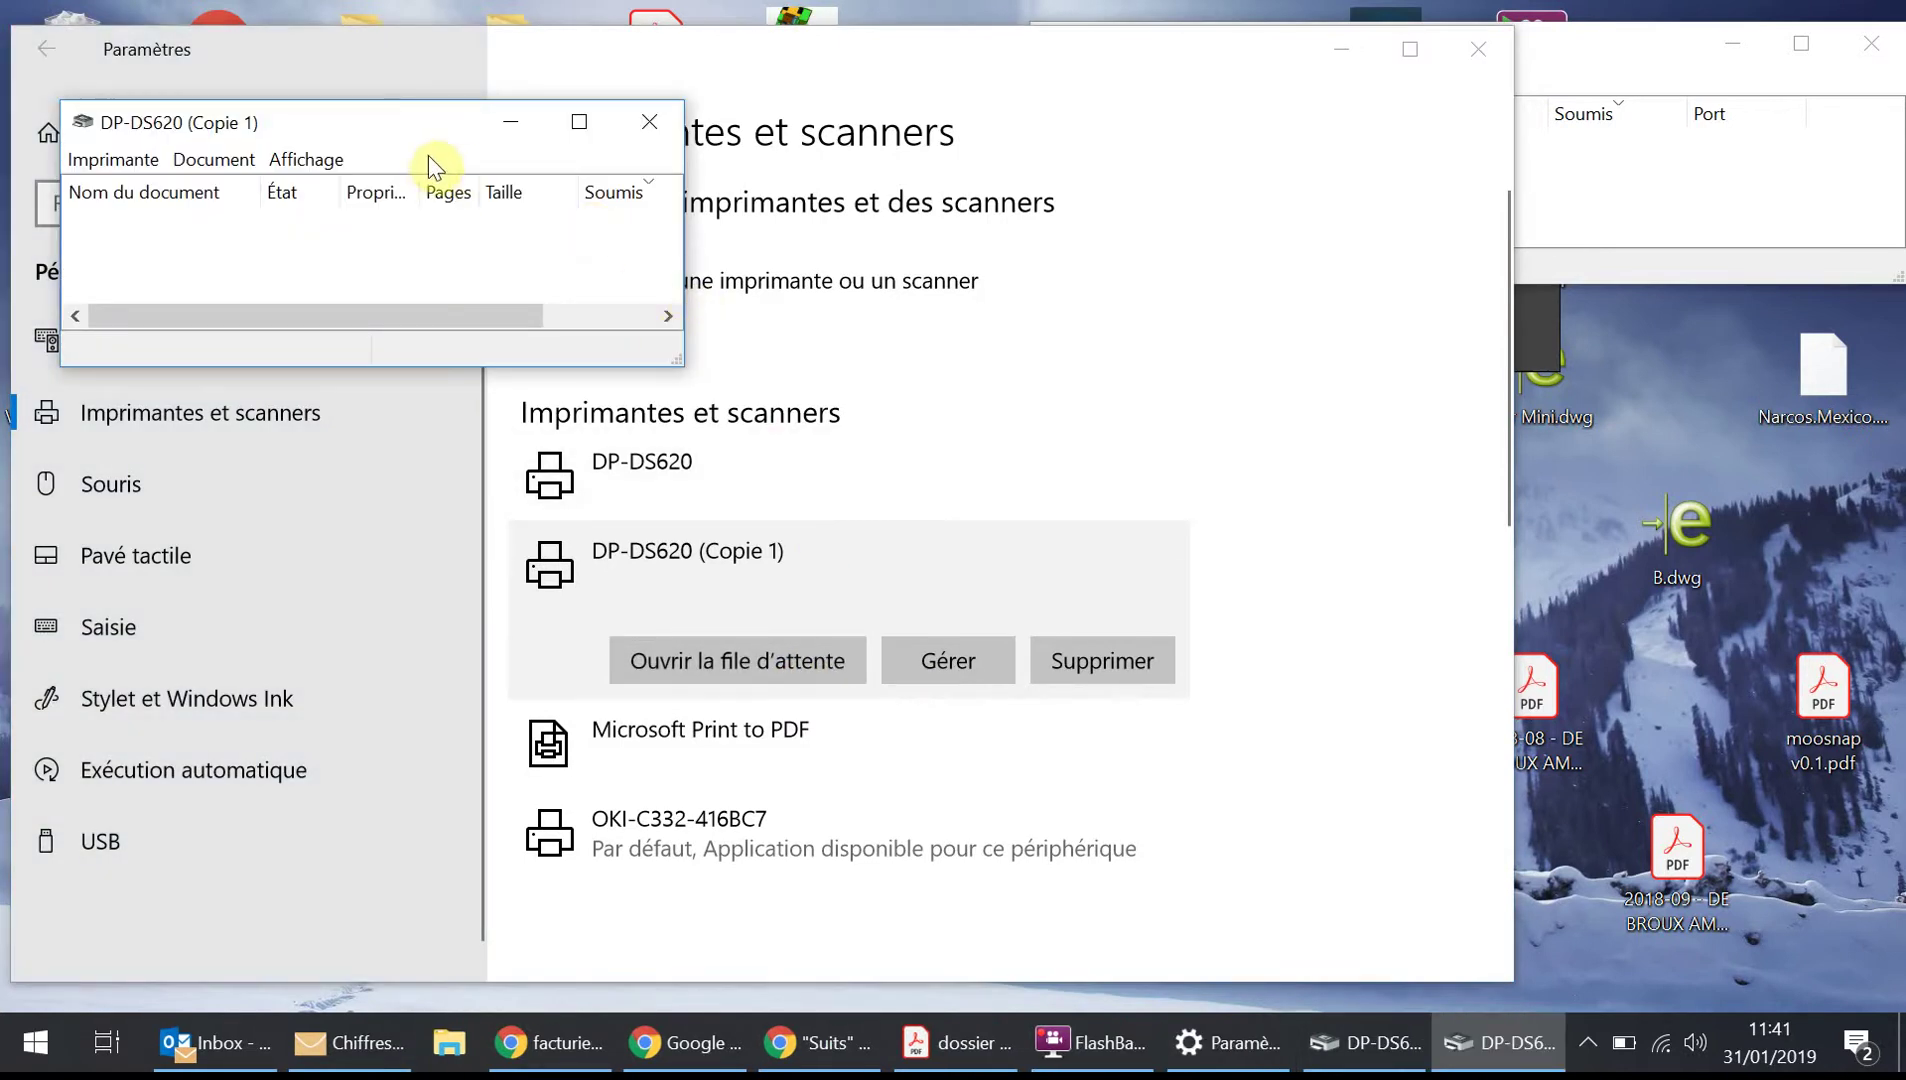
drag(370, 128, 1587, 337)
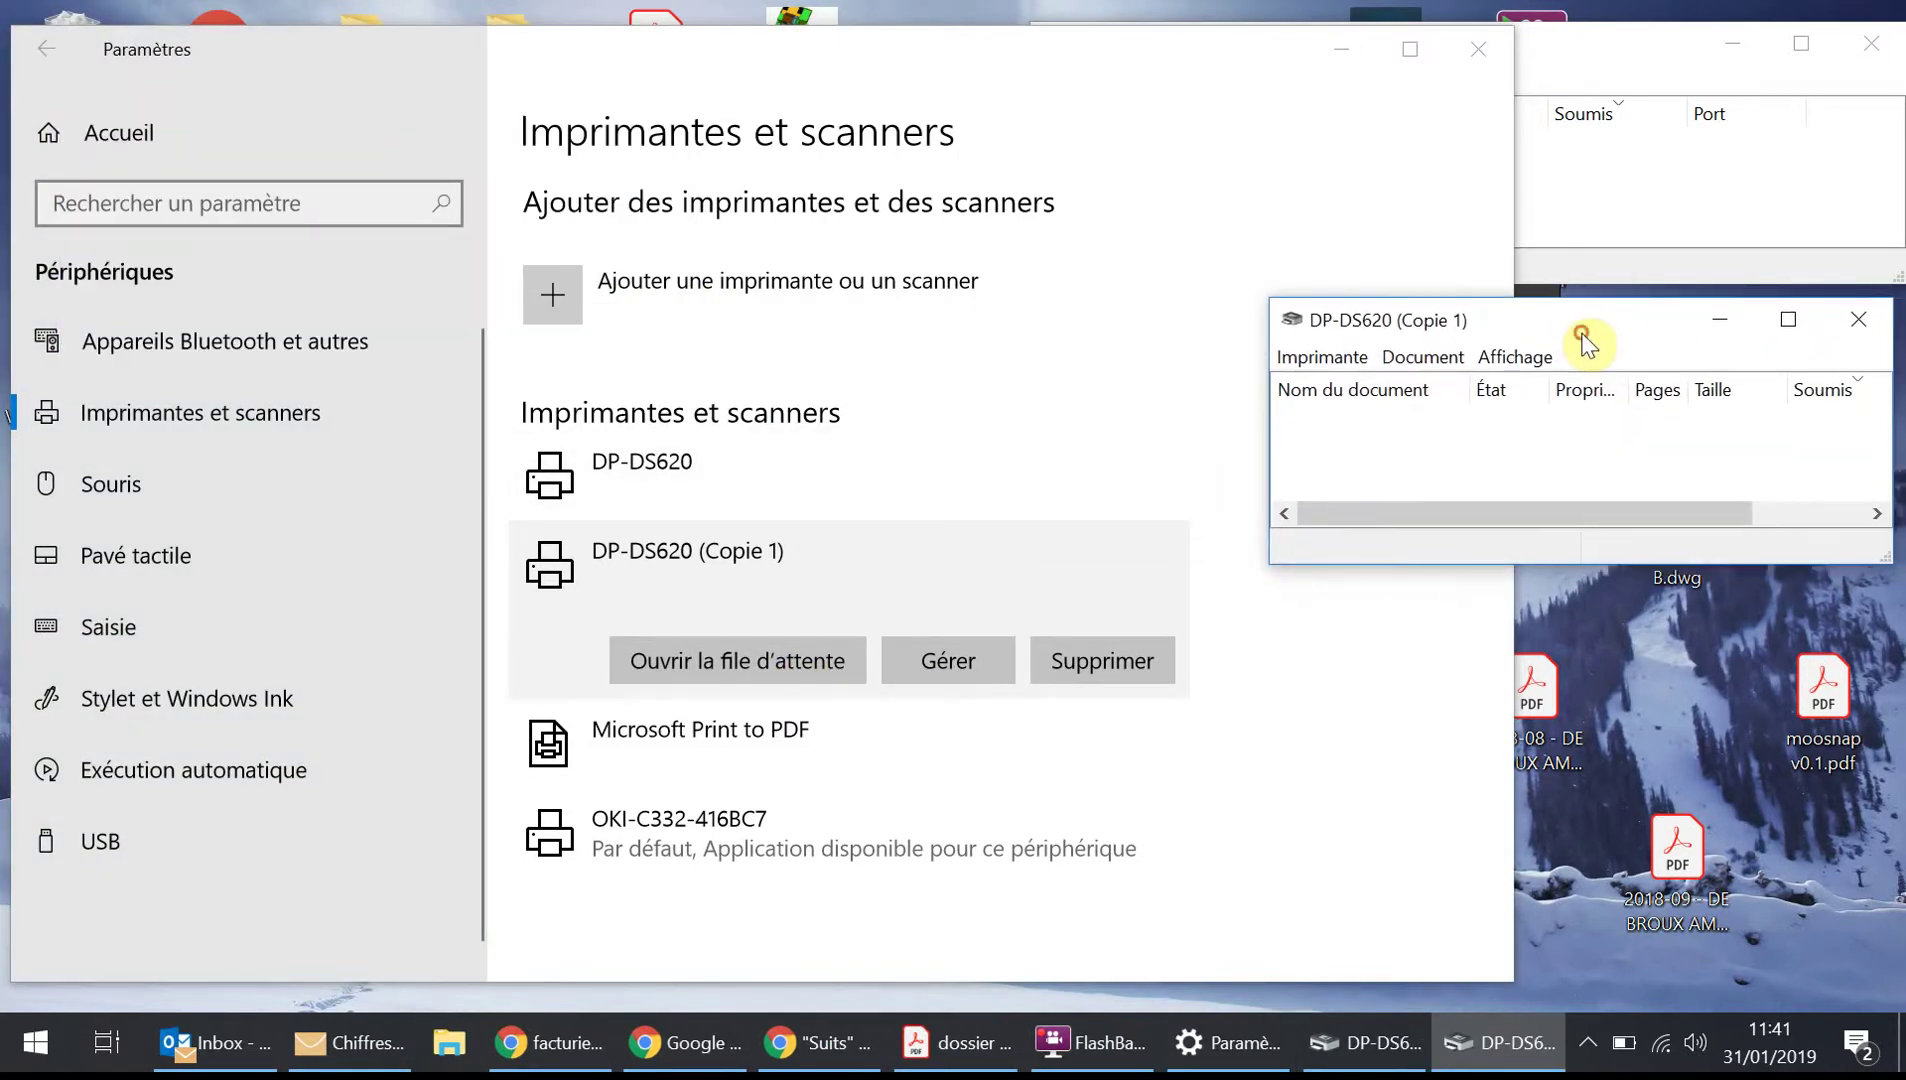
drag(1033, 60, 776, 40)
Open the management page of the DP-DS620, maximize it and bring up the printer's properties
click(627, 472)
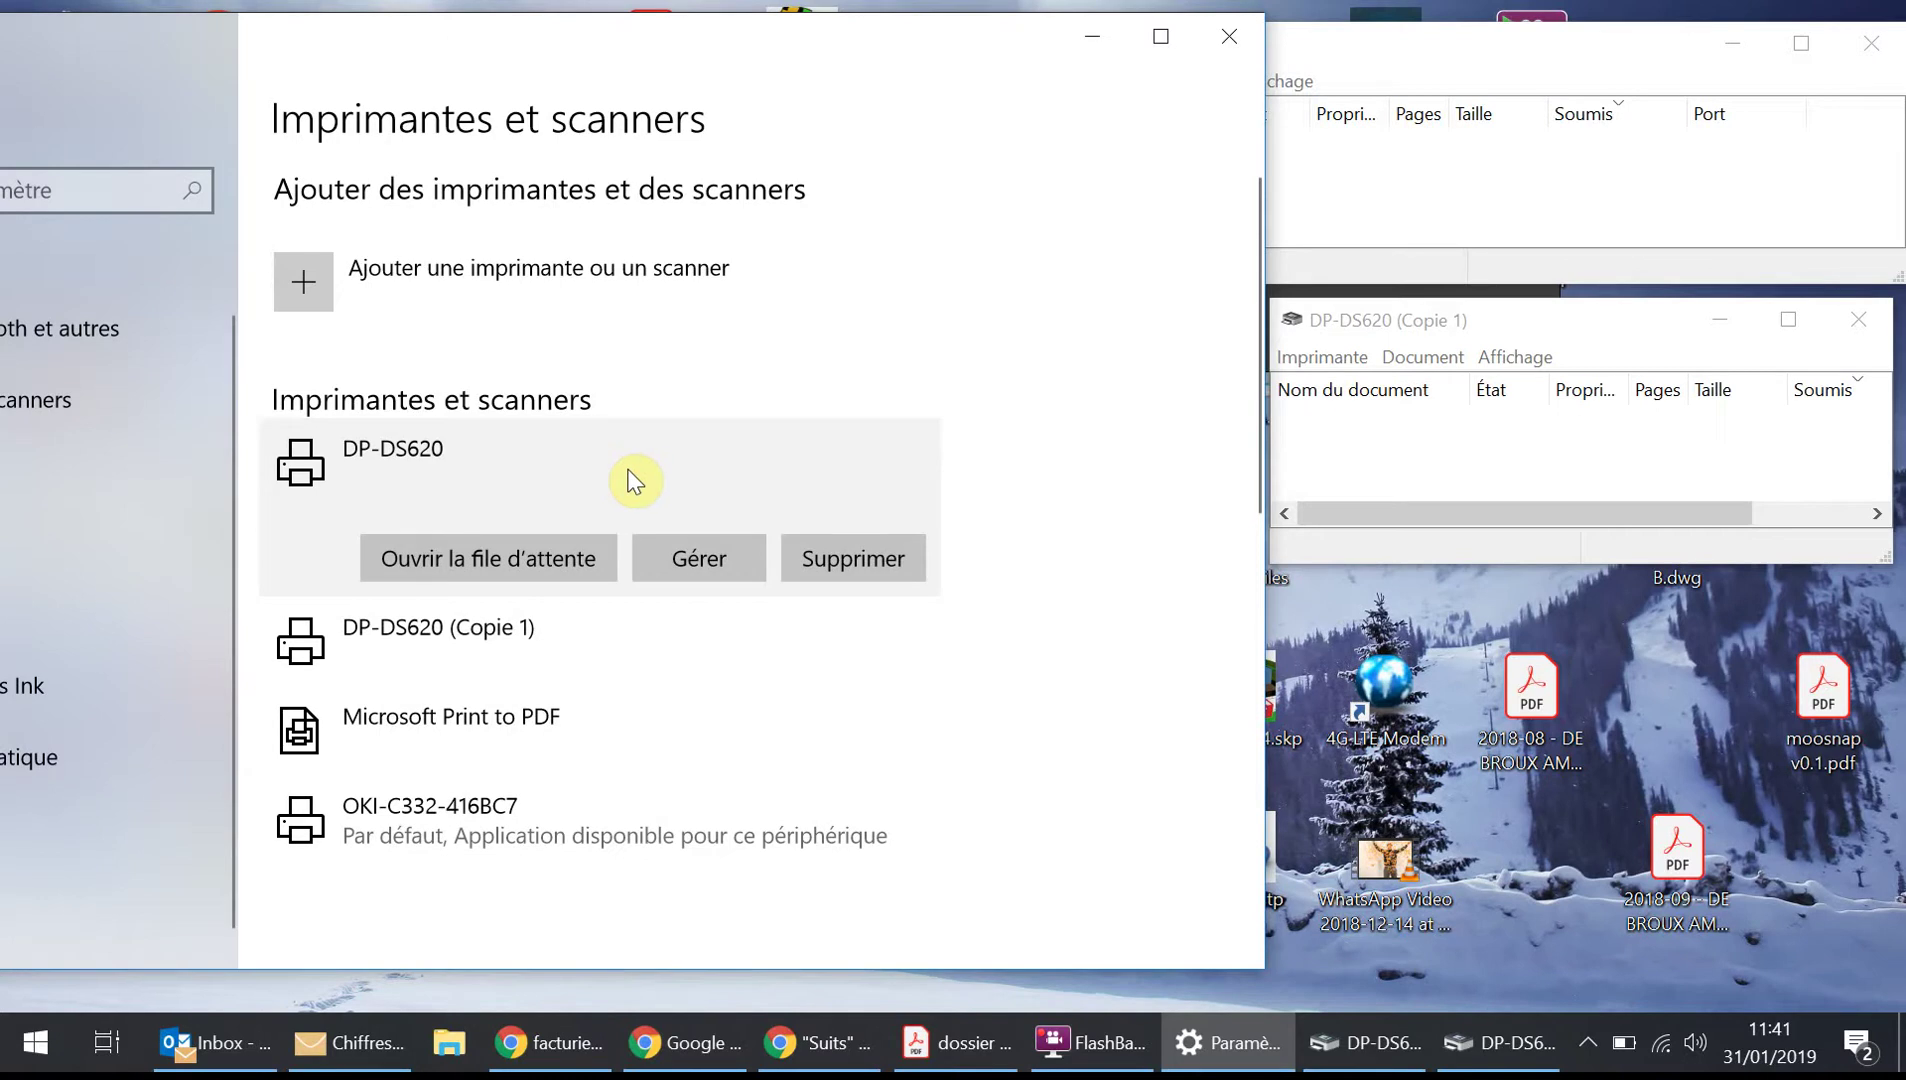
click(703, 568)
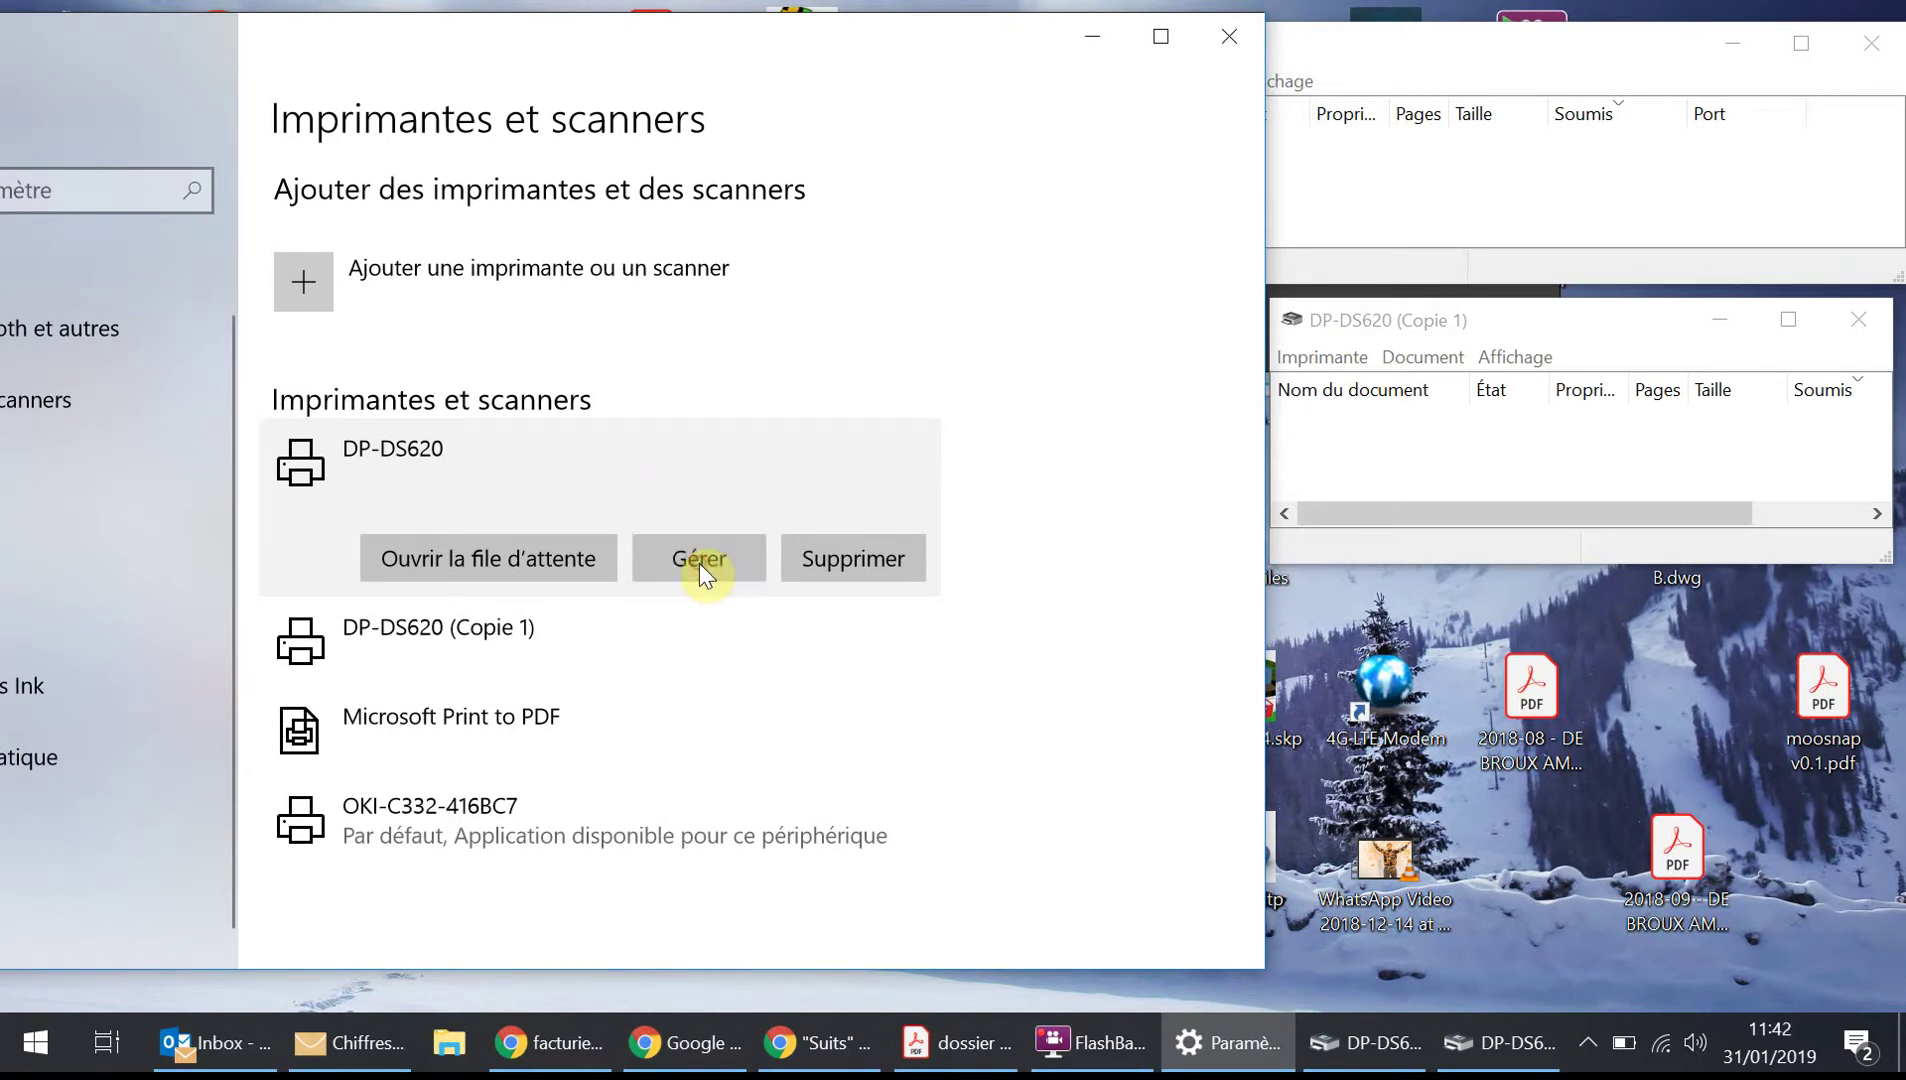
double_click(230, 54)
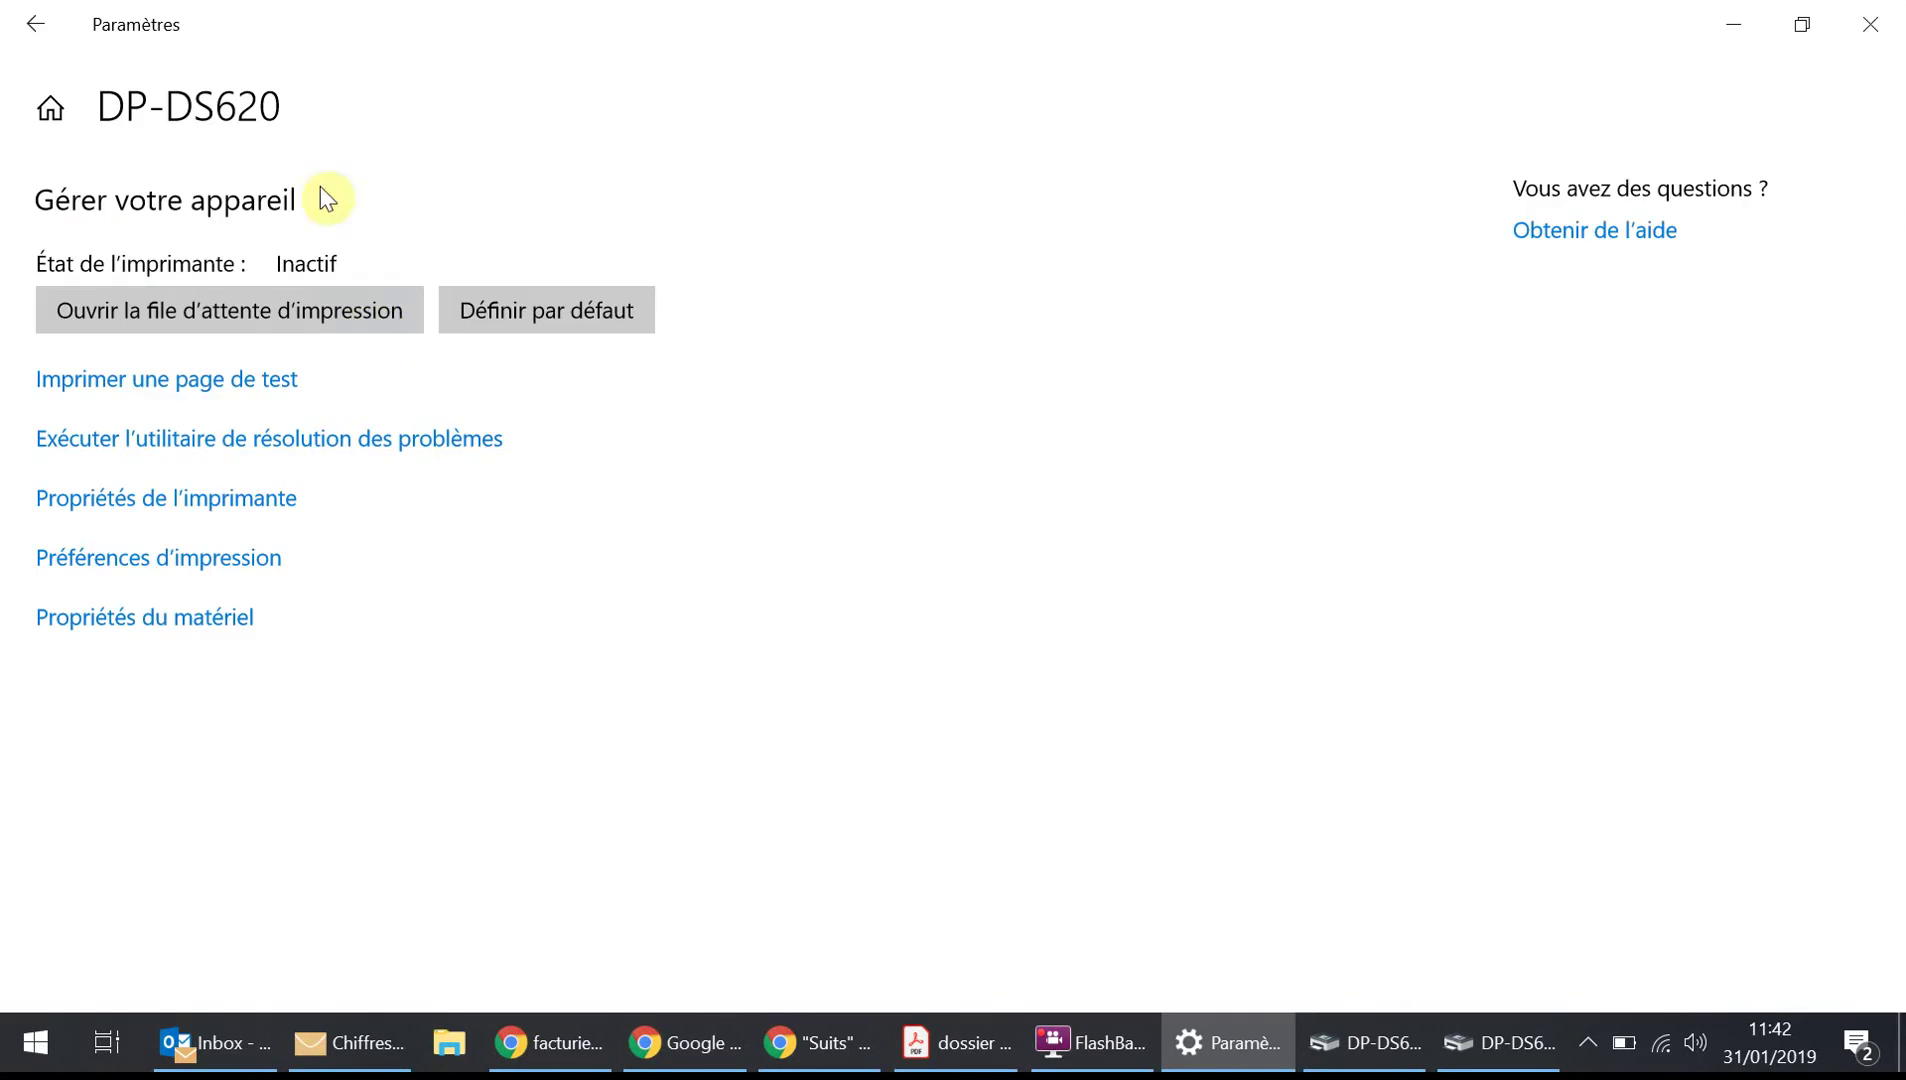
click(214, 502)
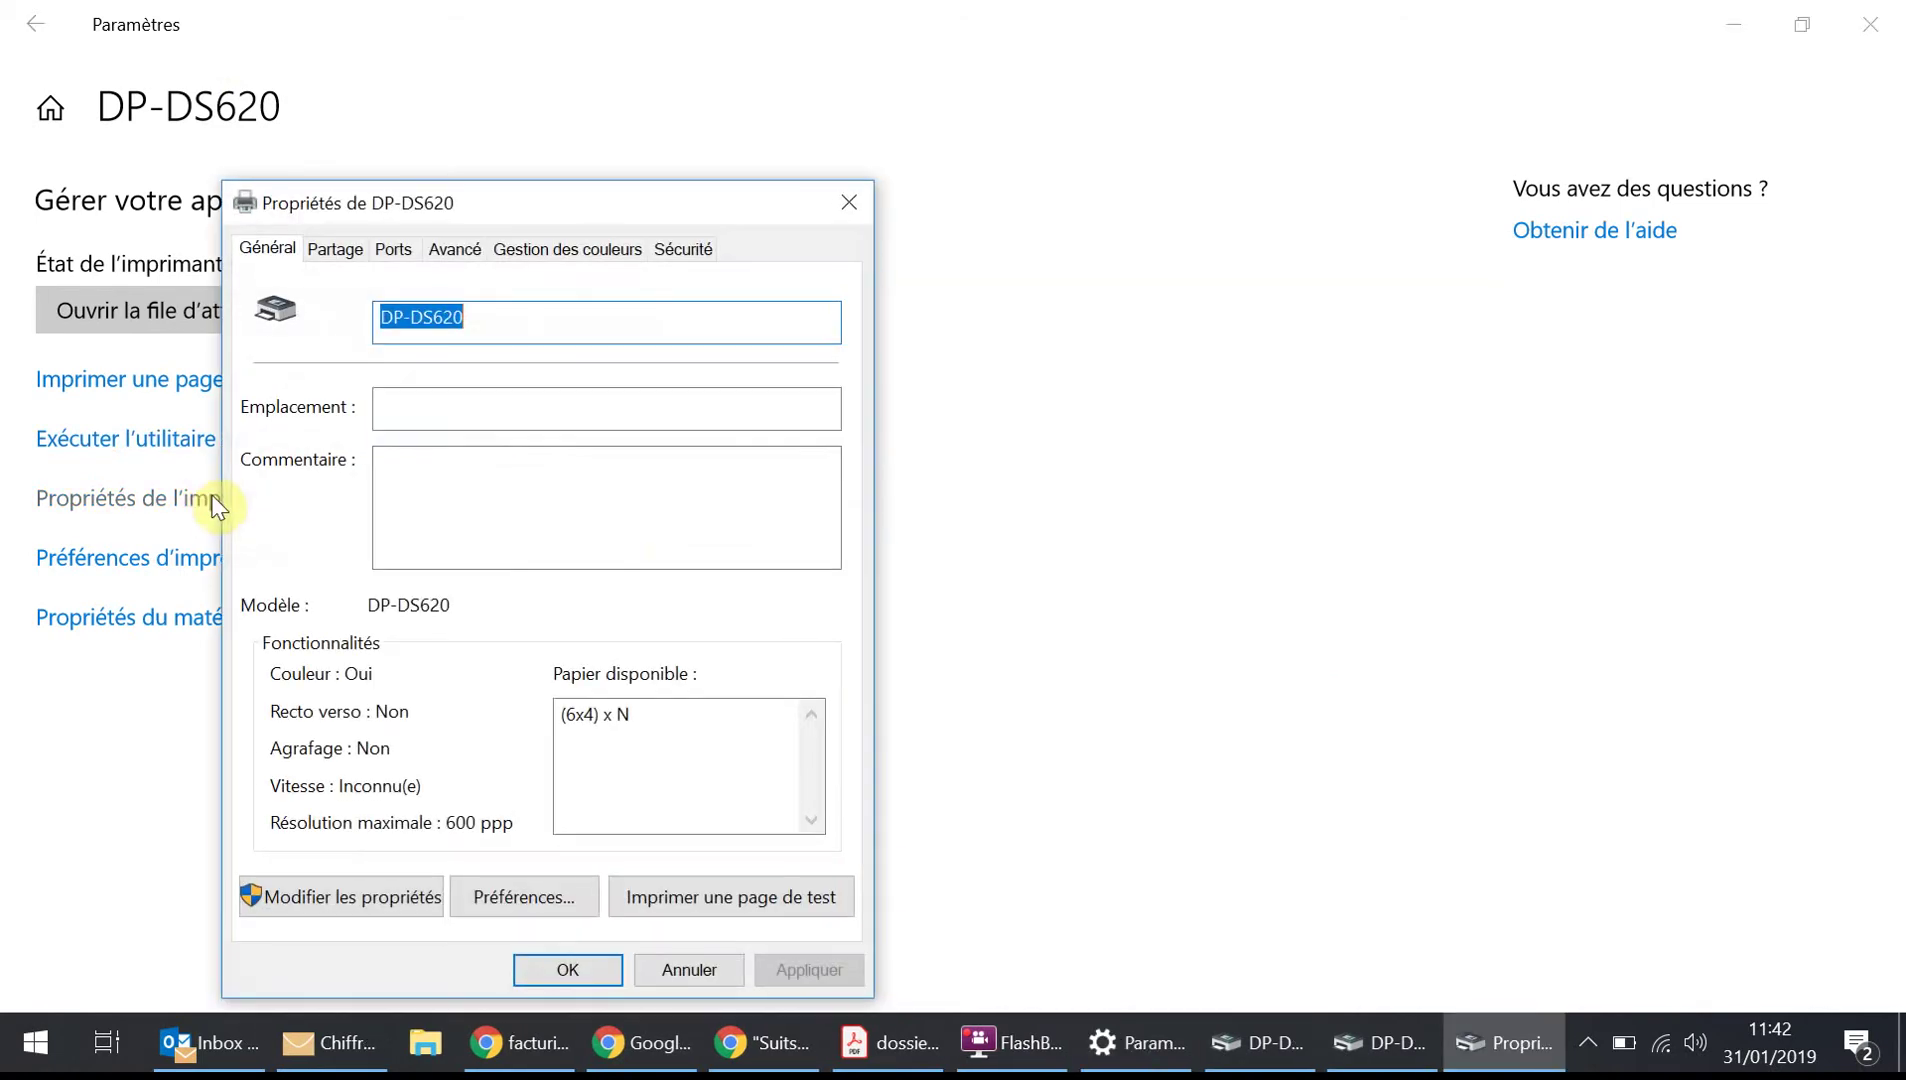
Review the DP-DS620's ports, unlock the printer properties for modification and return to the port list
click(396, 251)
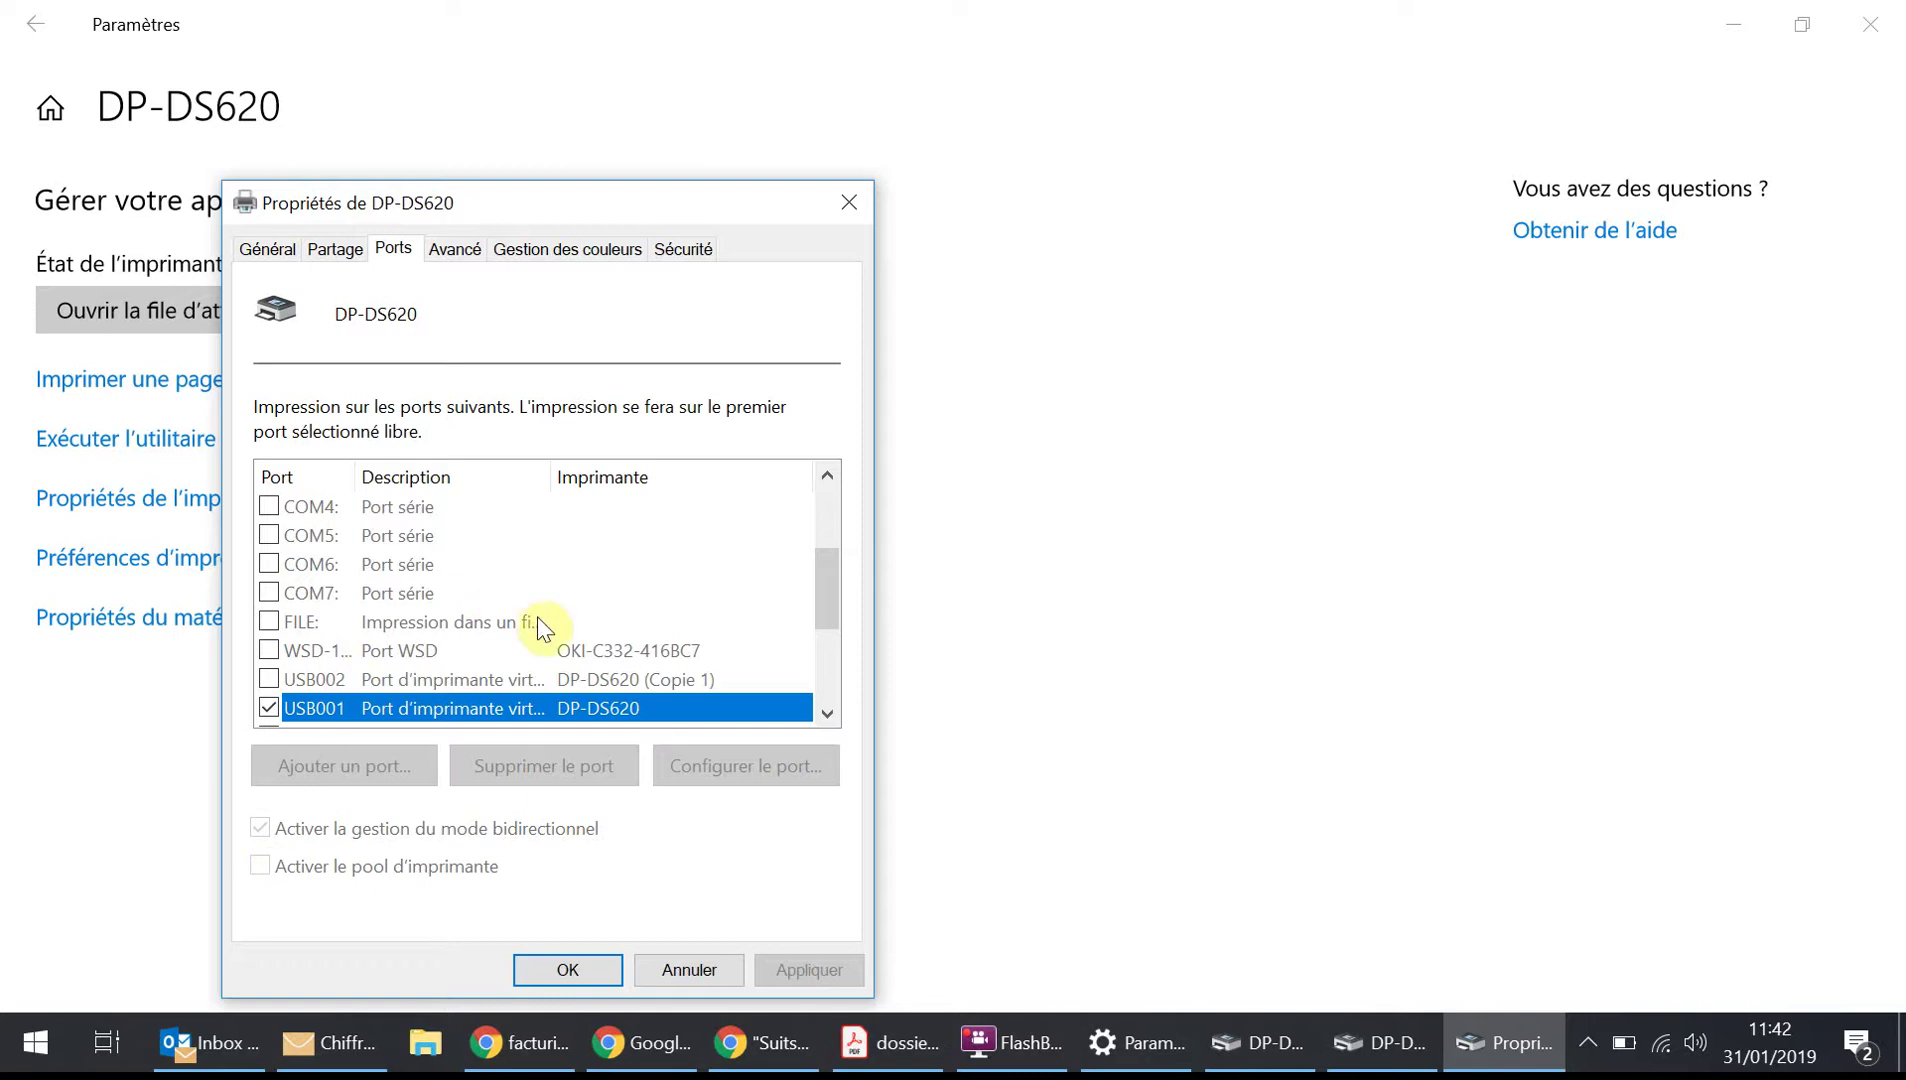
drag(817, 576, 828, 625)
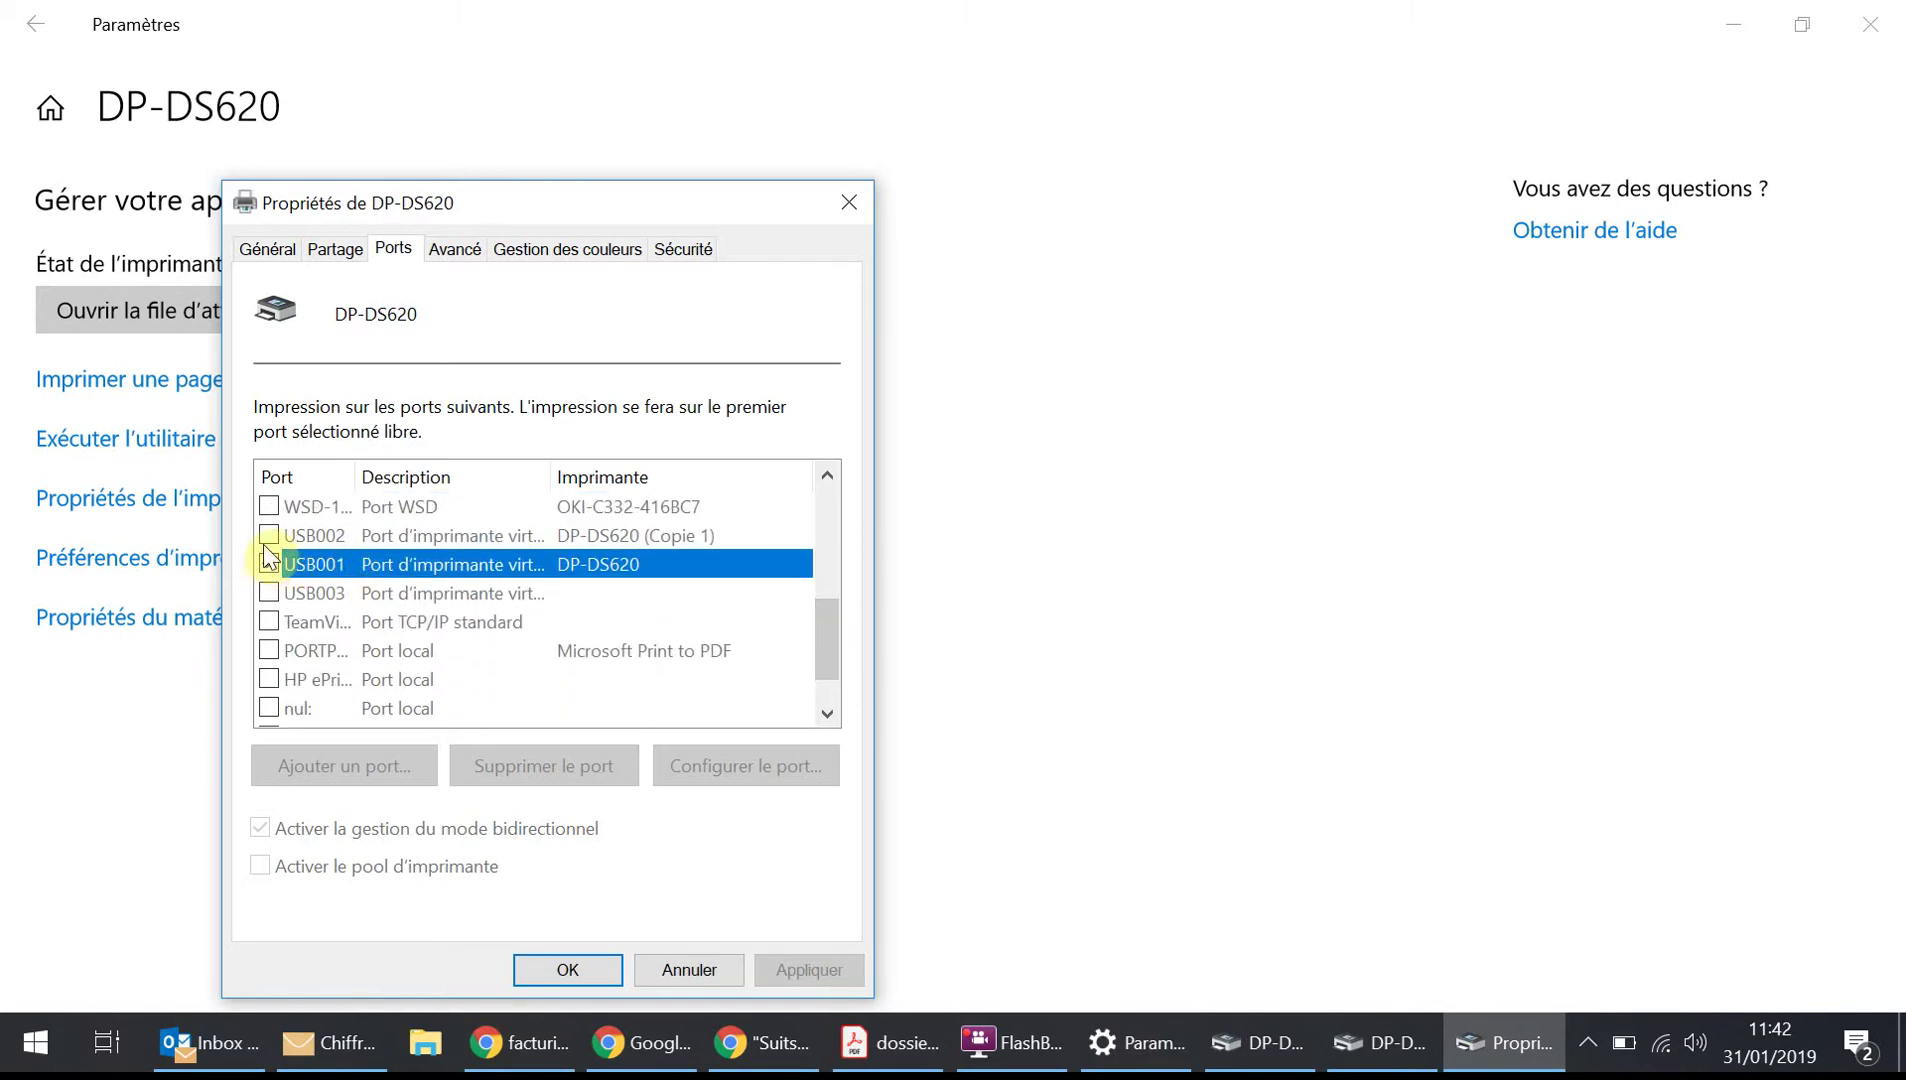
click(266, 249)
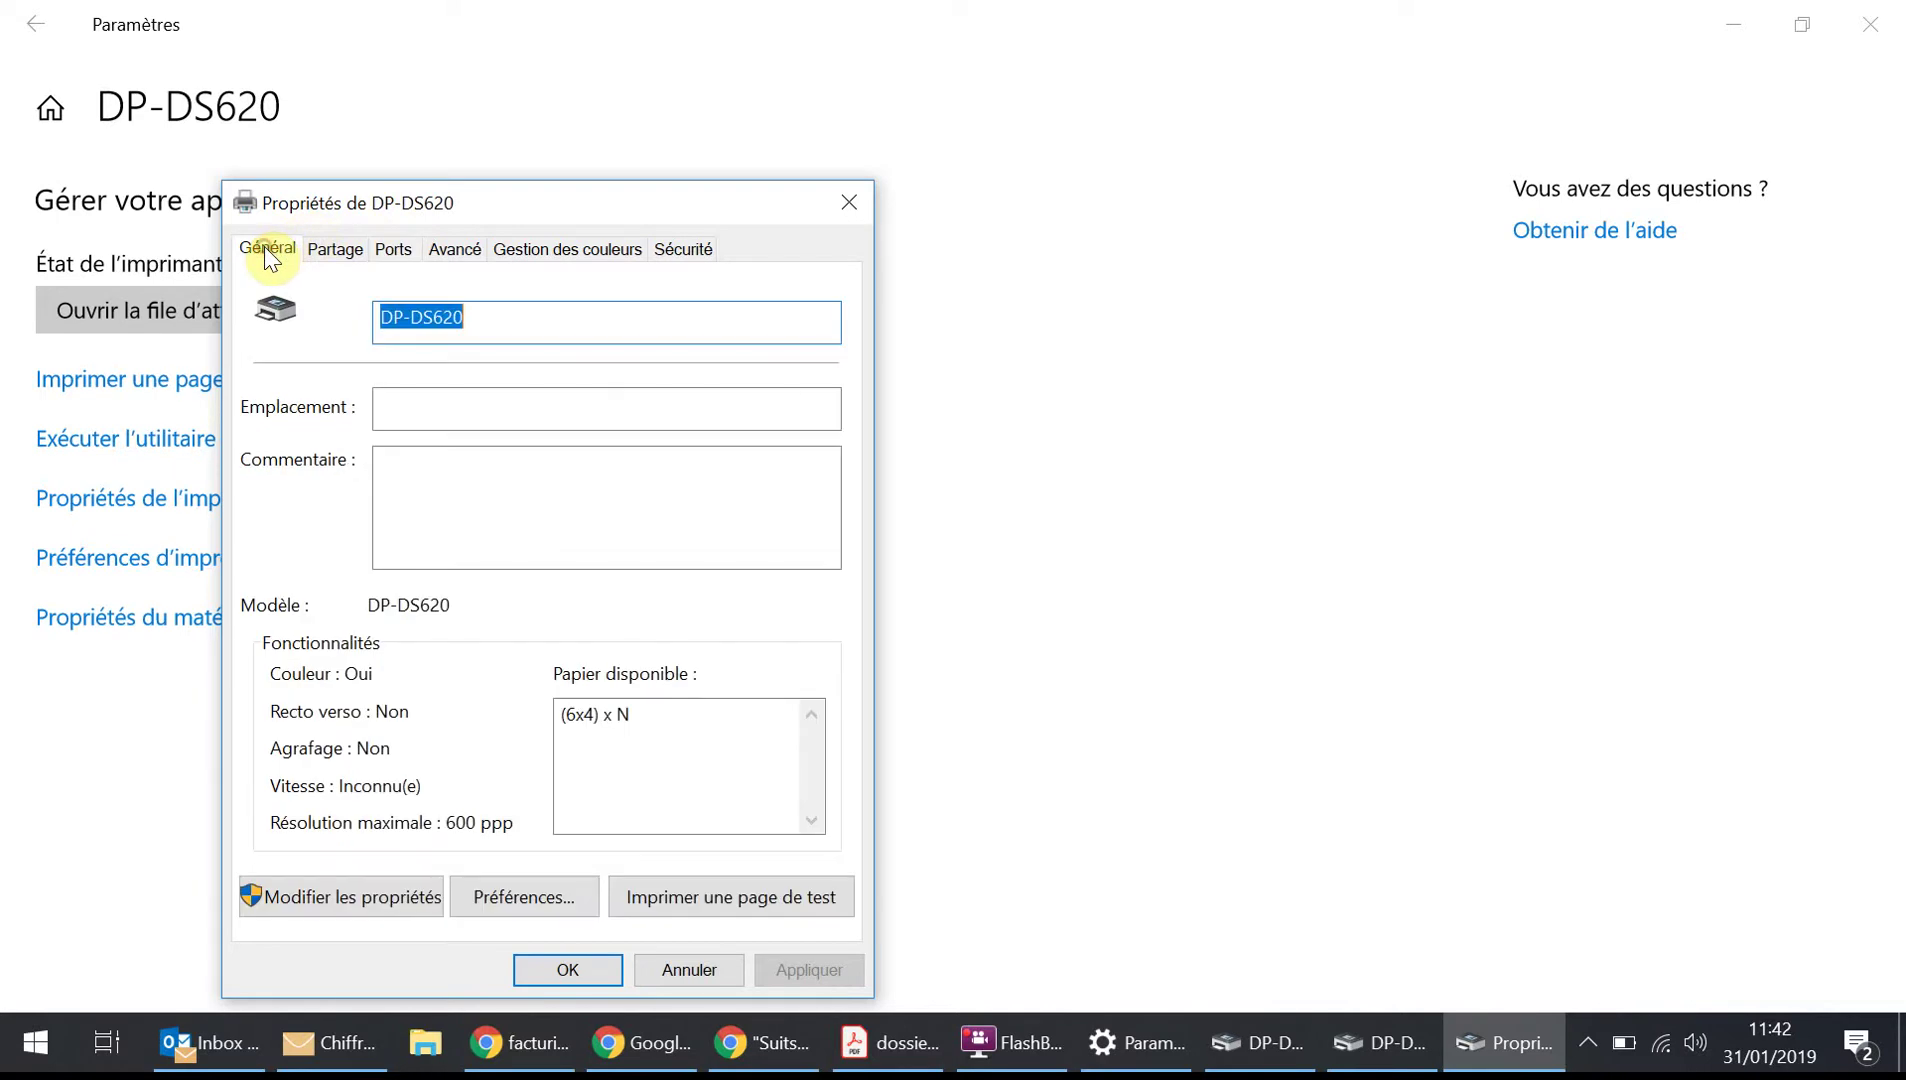
click(328, 902)
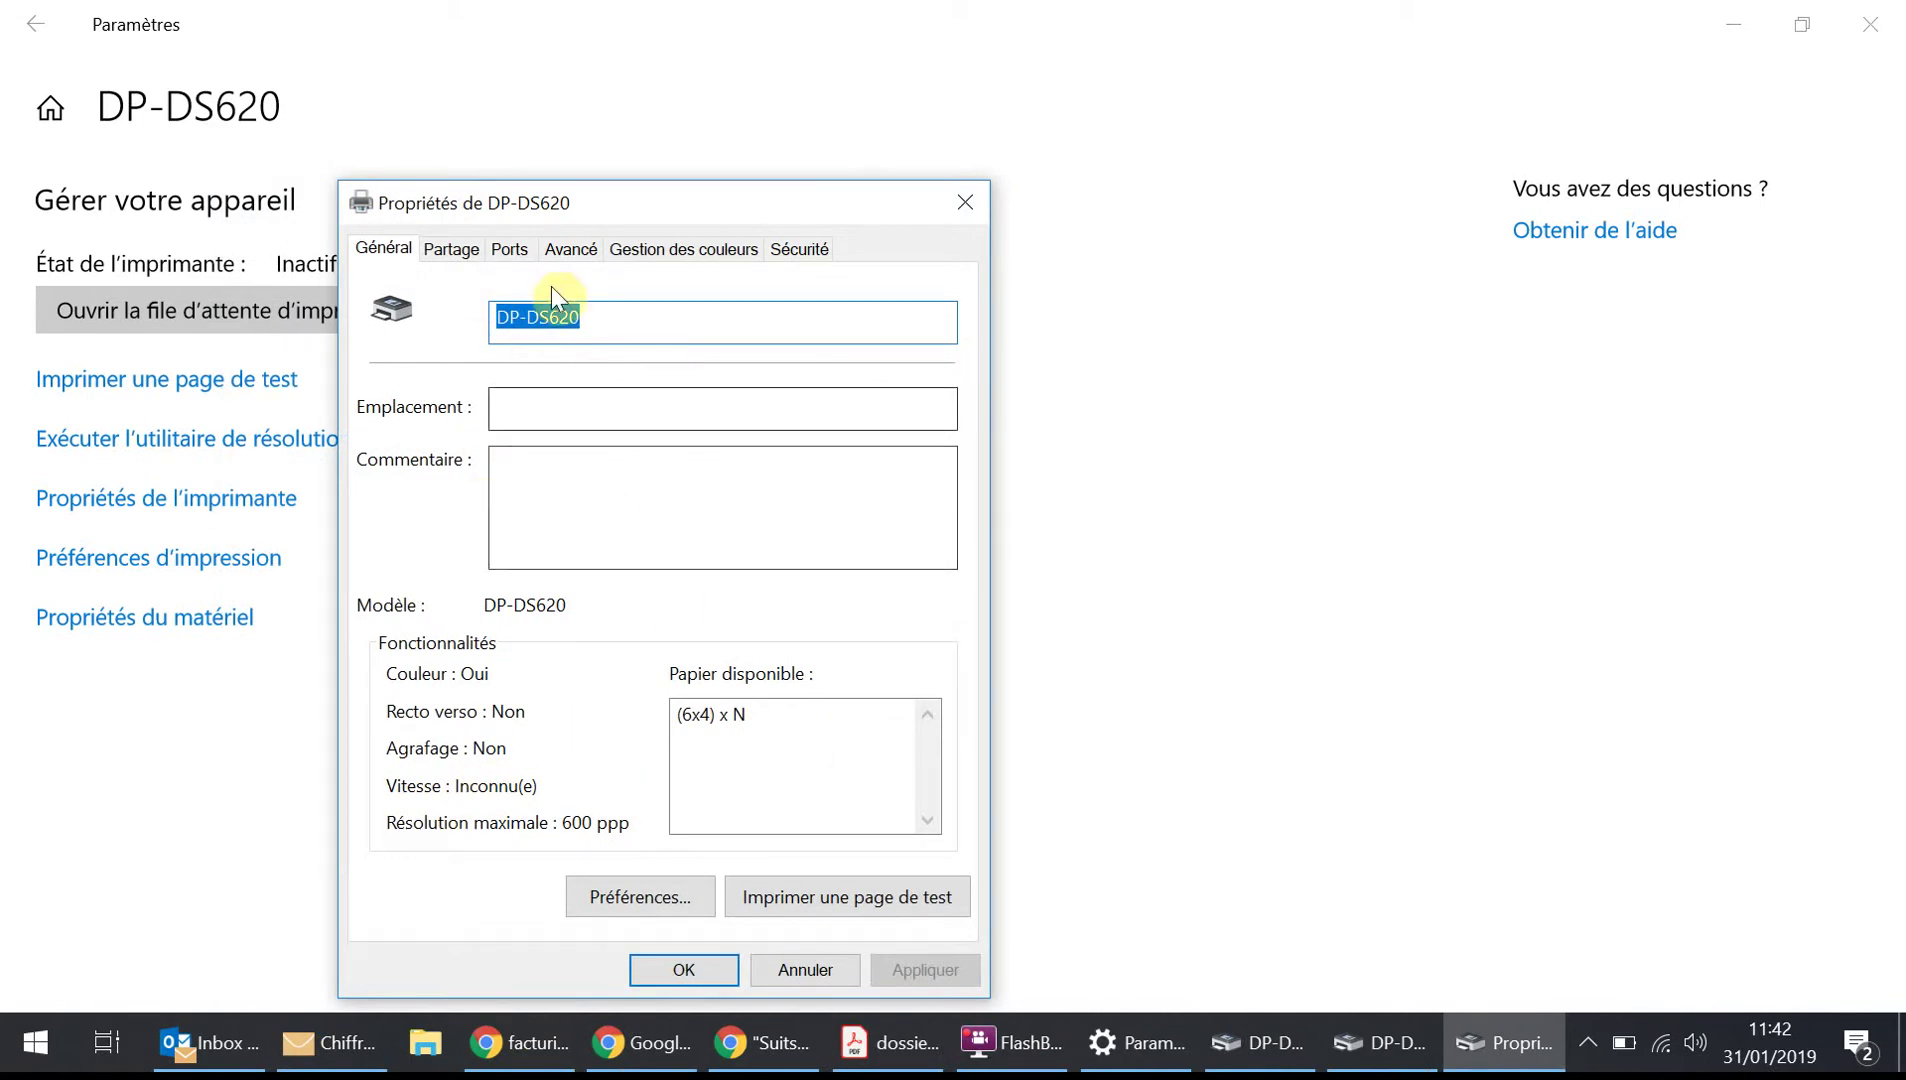
click(507, 251)
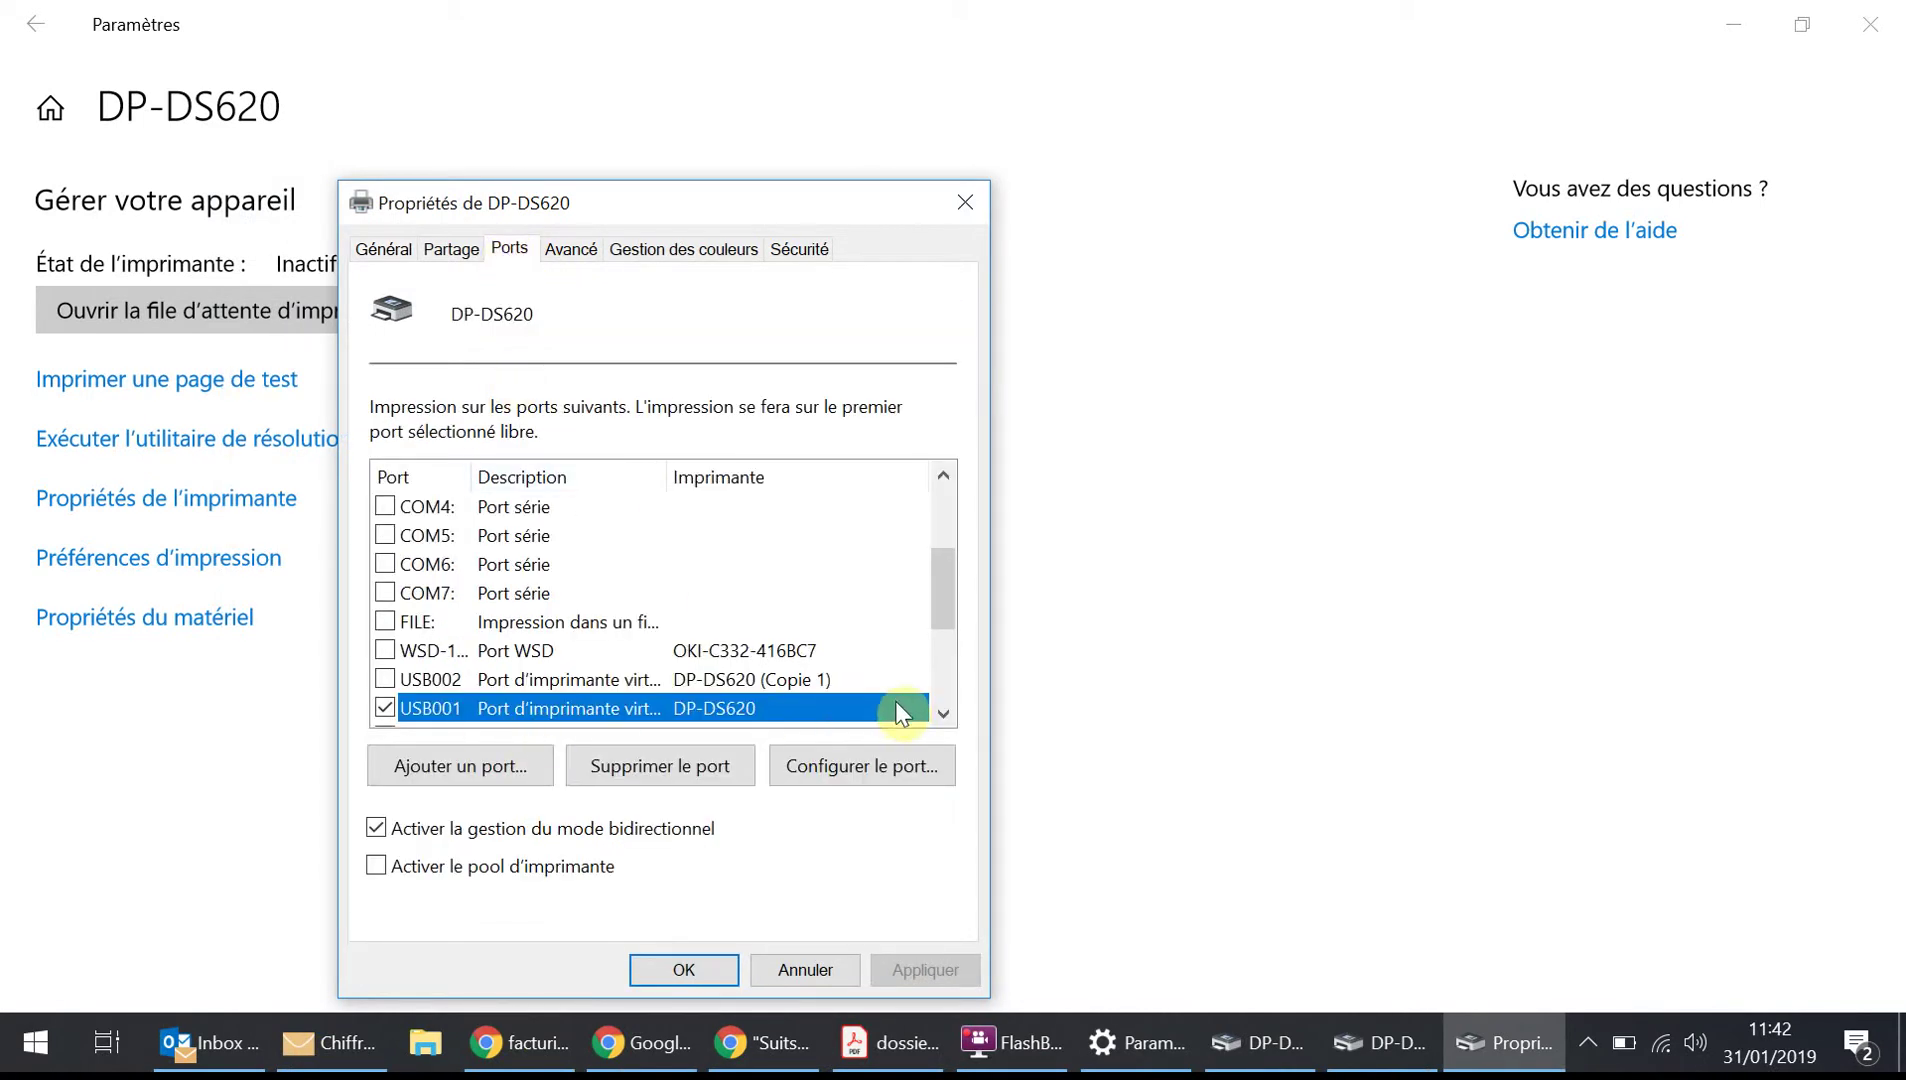
Enable printer pooling on the DP-DS620, add port USB002 alongside USB001, confirm the properties and minimize the settings
double_click(940, 713)
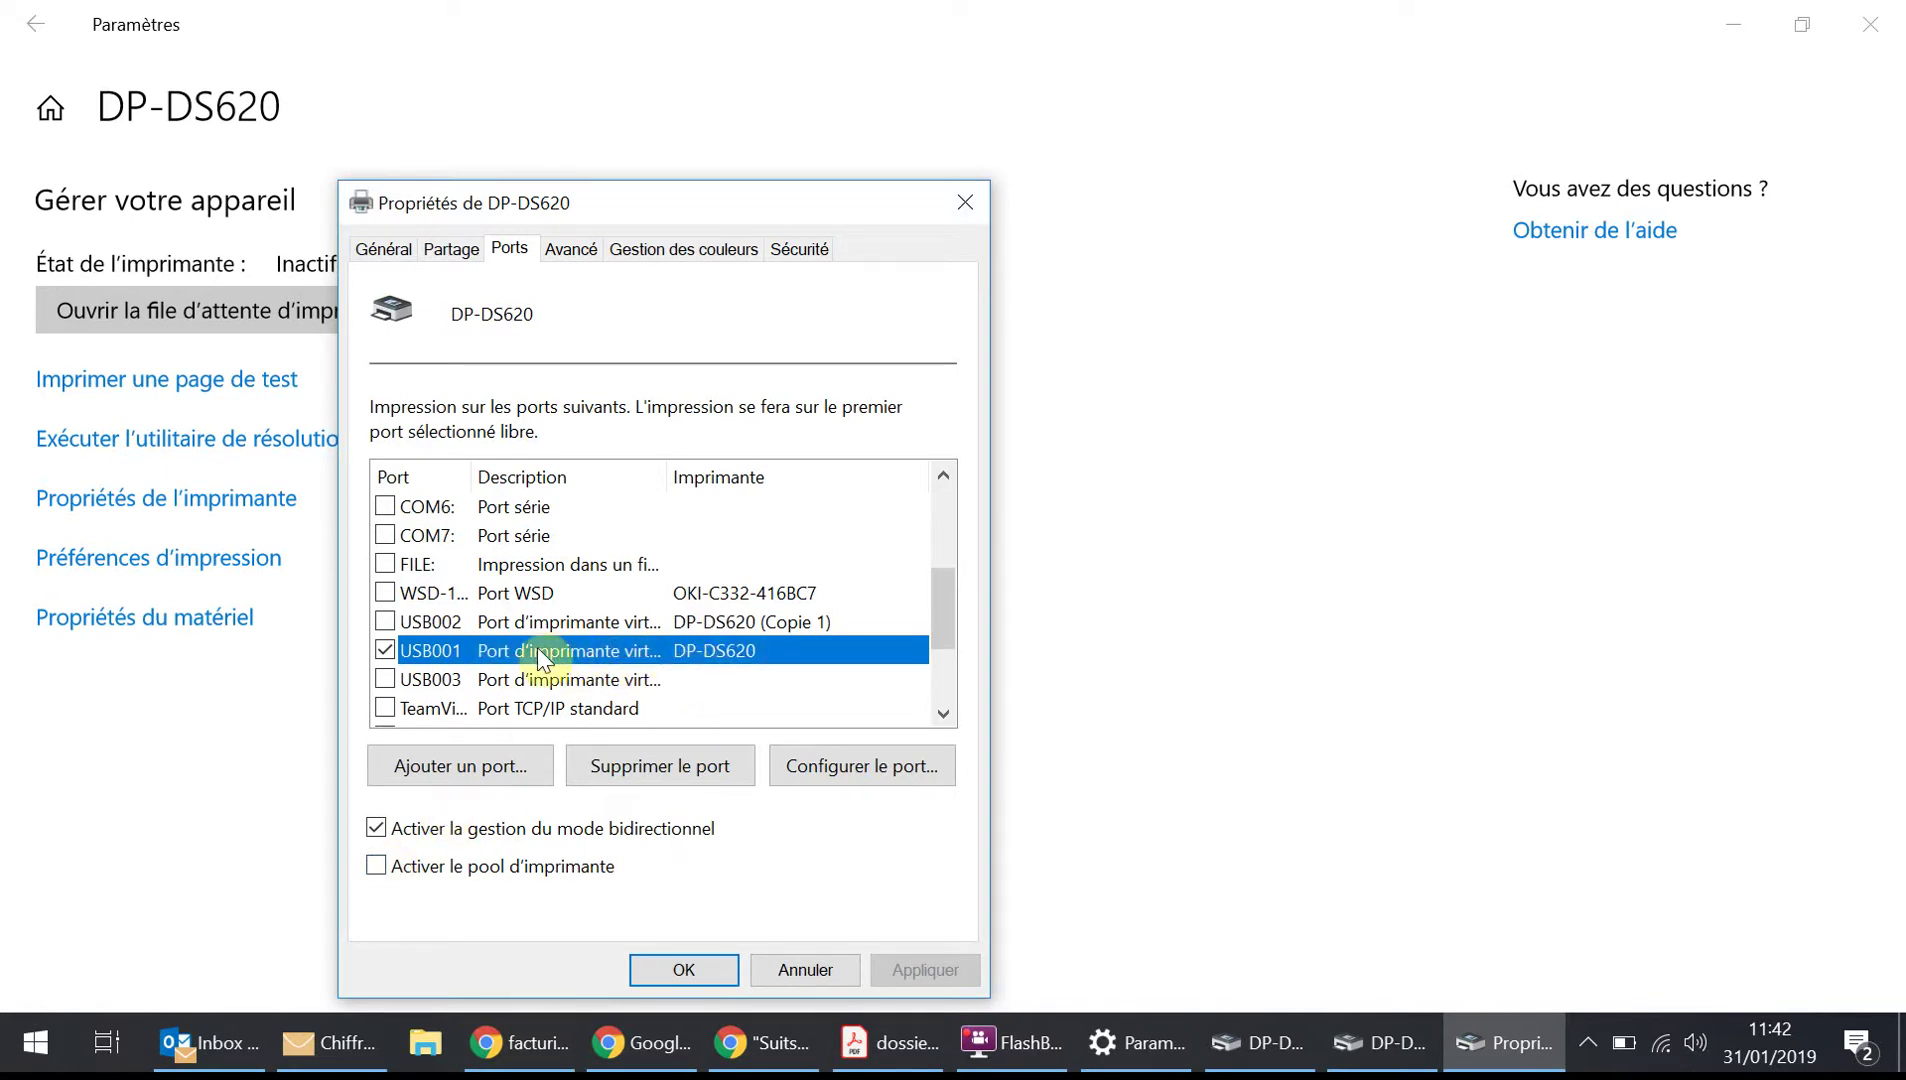
click(377, 867)
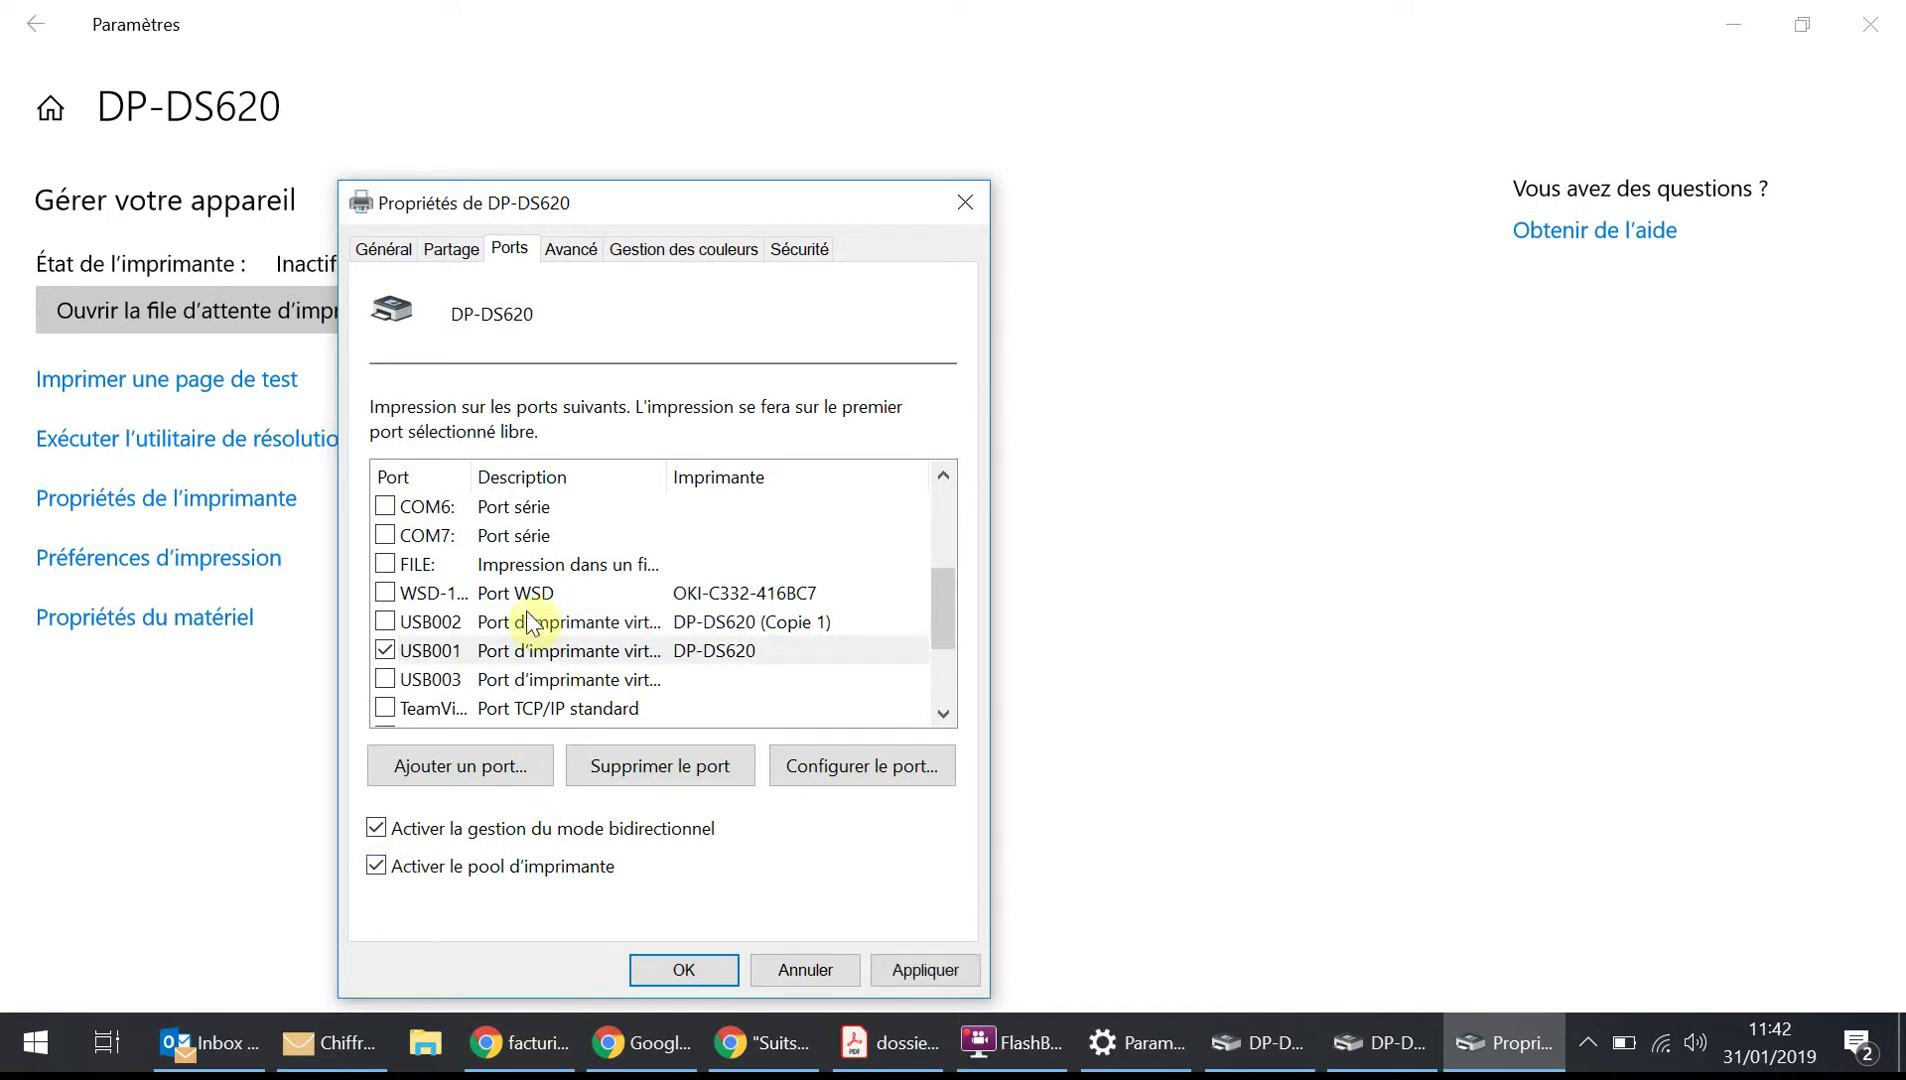
click(384, 623)
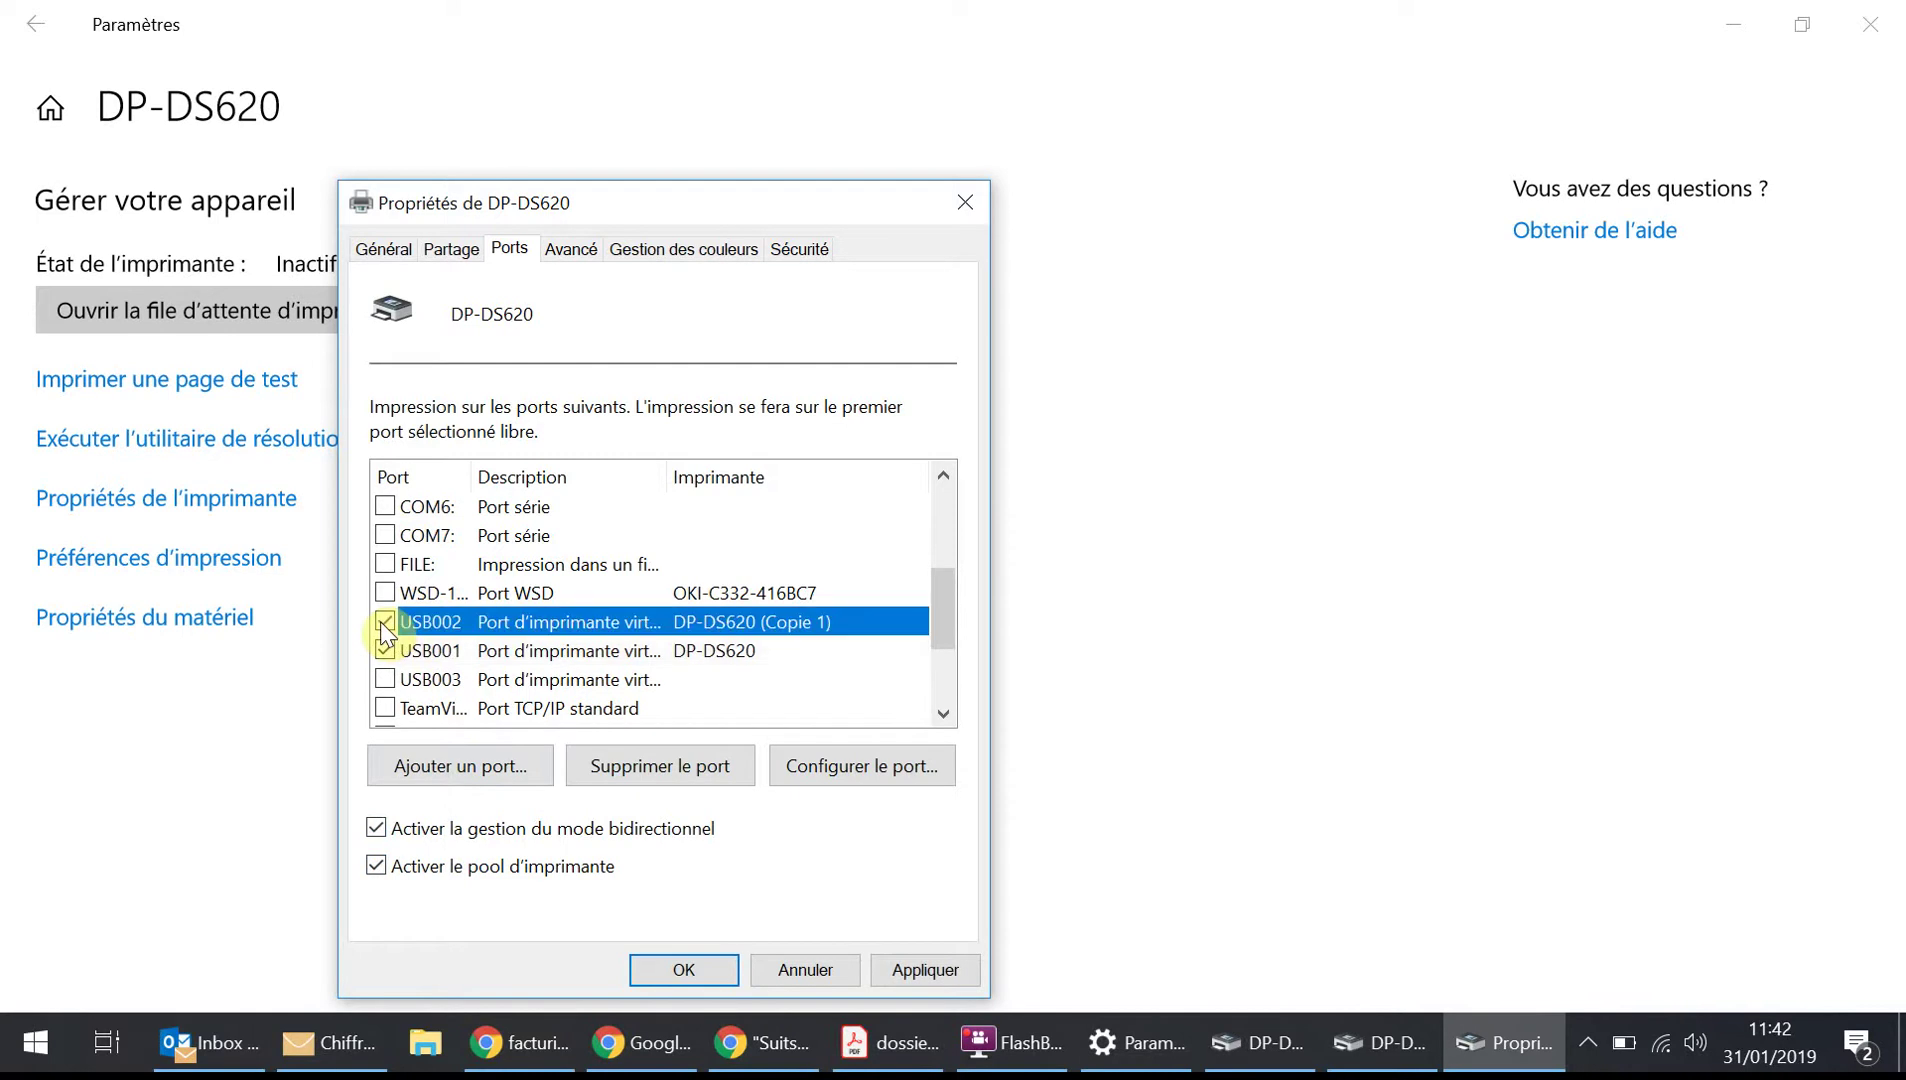
click(914, 970)
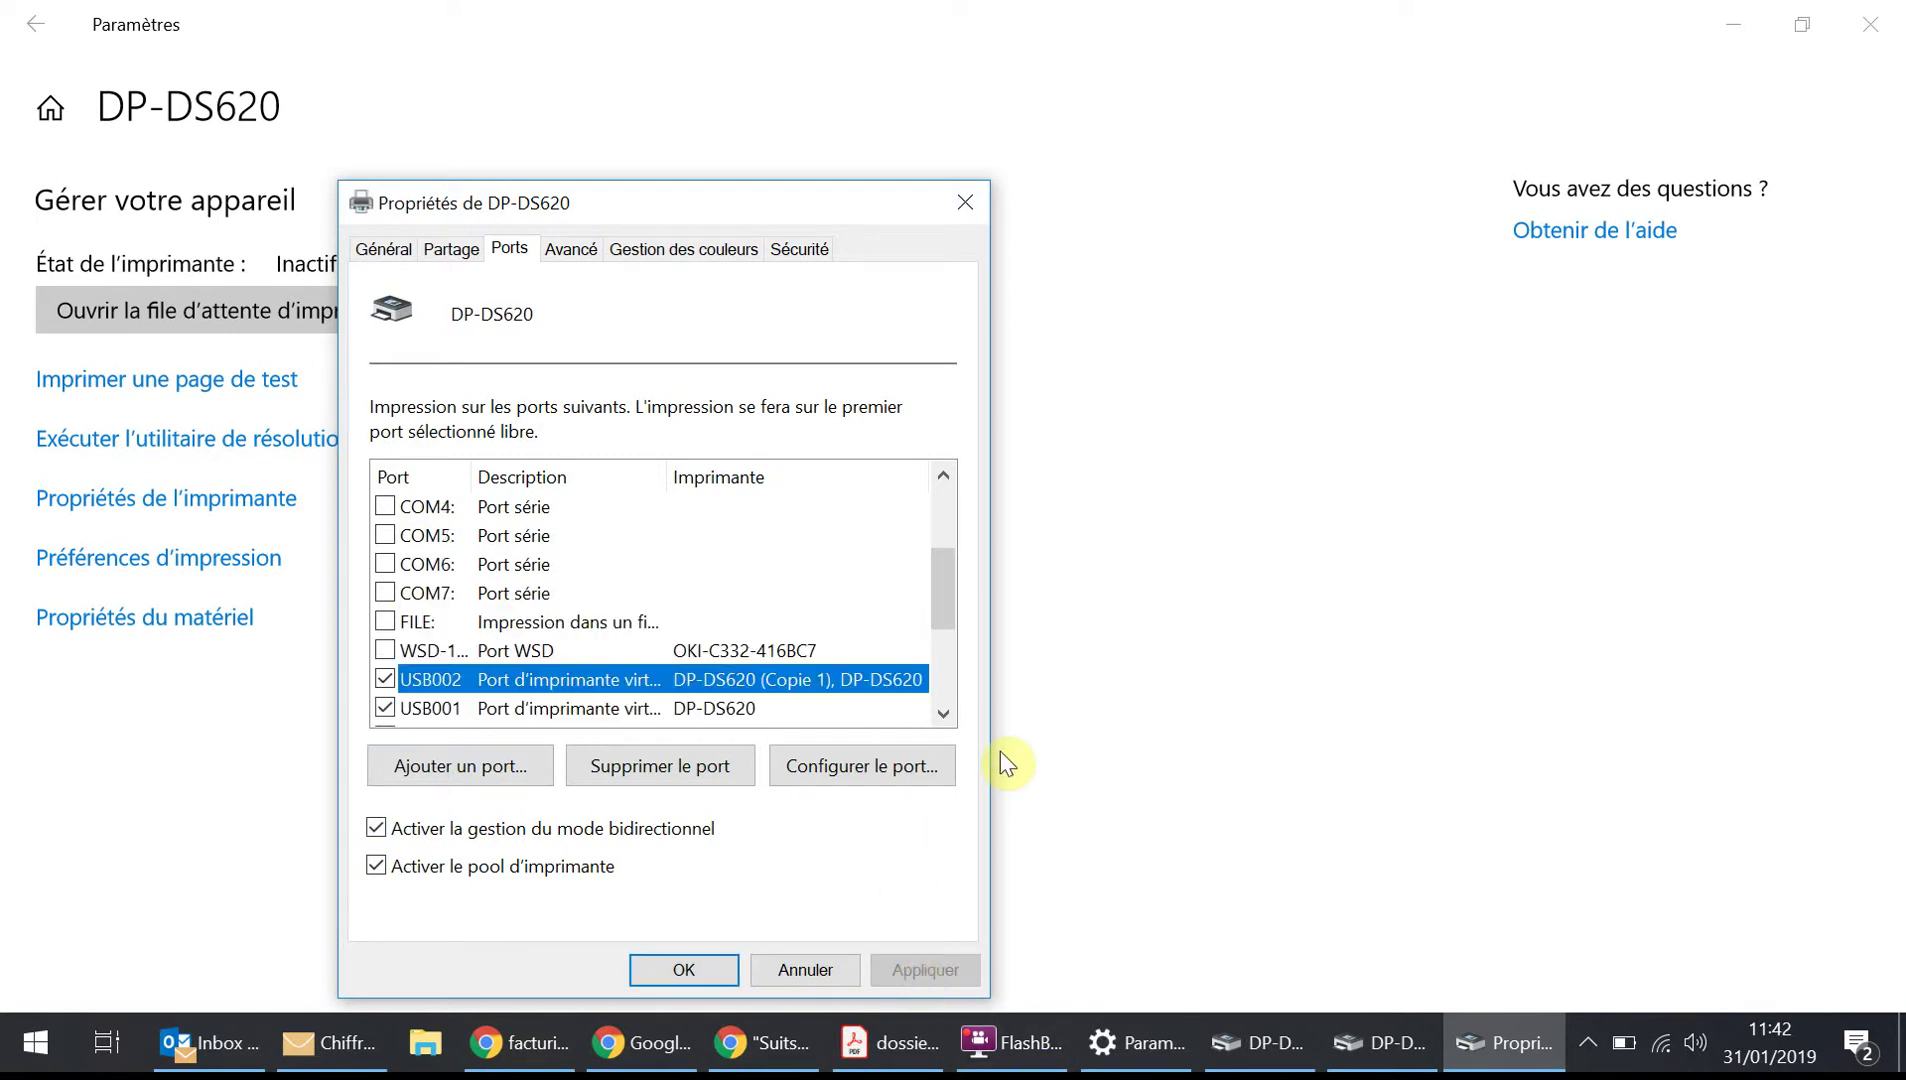
click(943, 714)
click(943, 714)
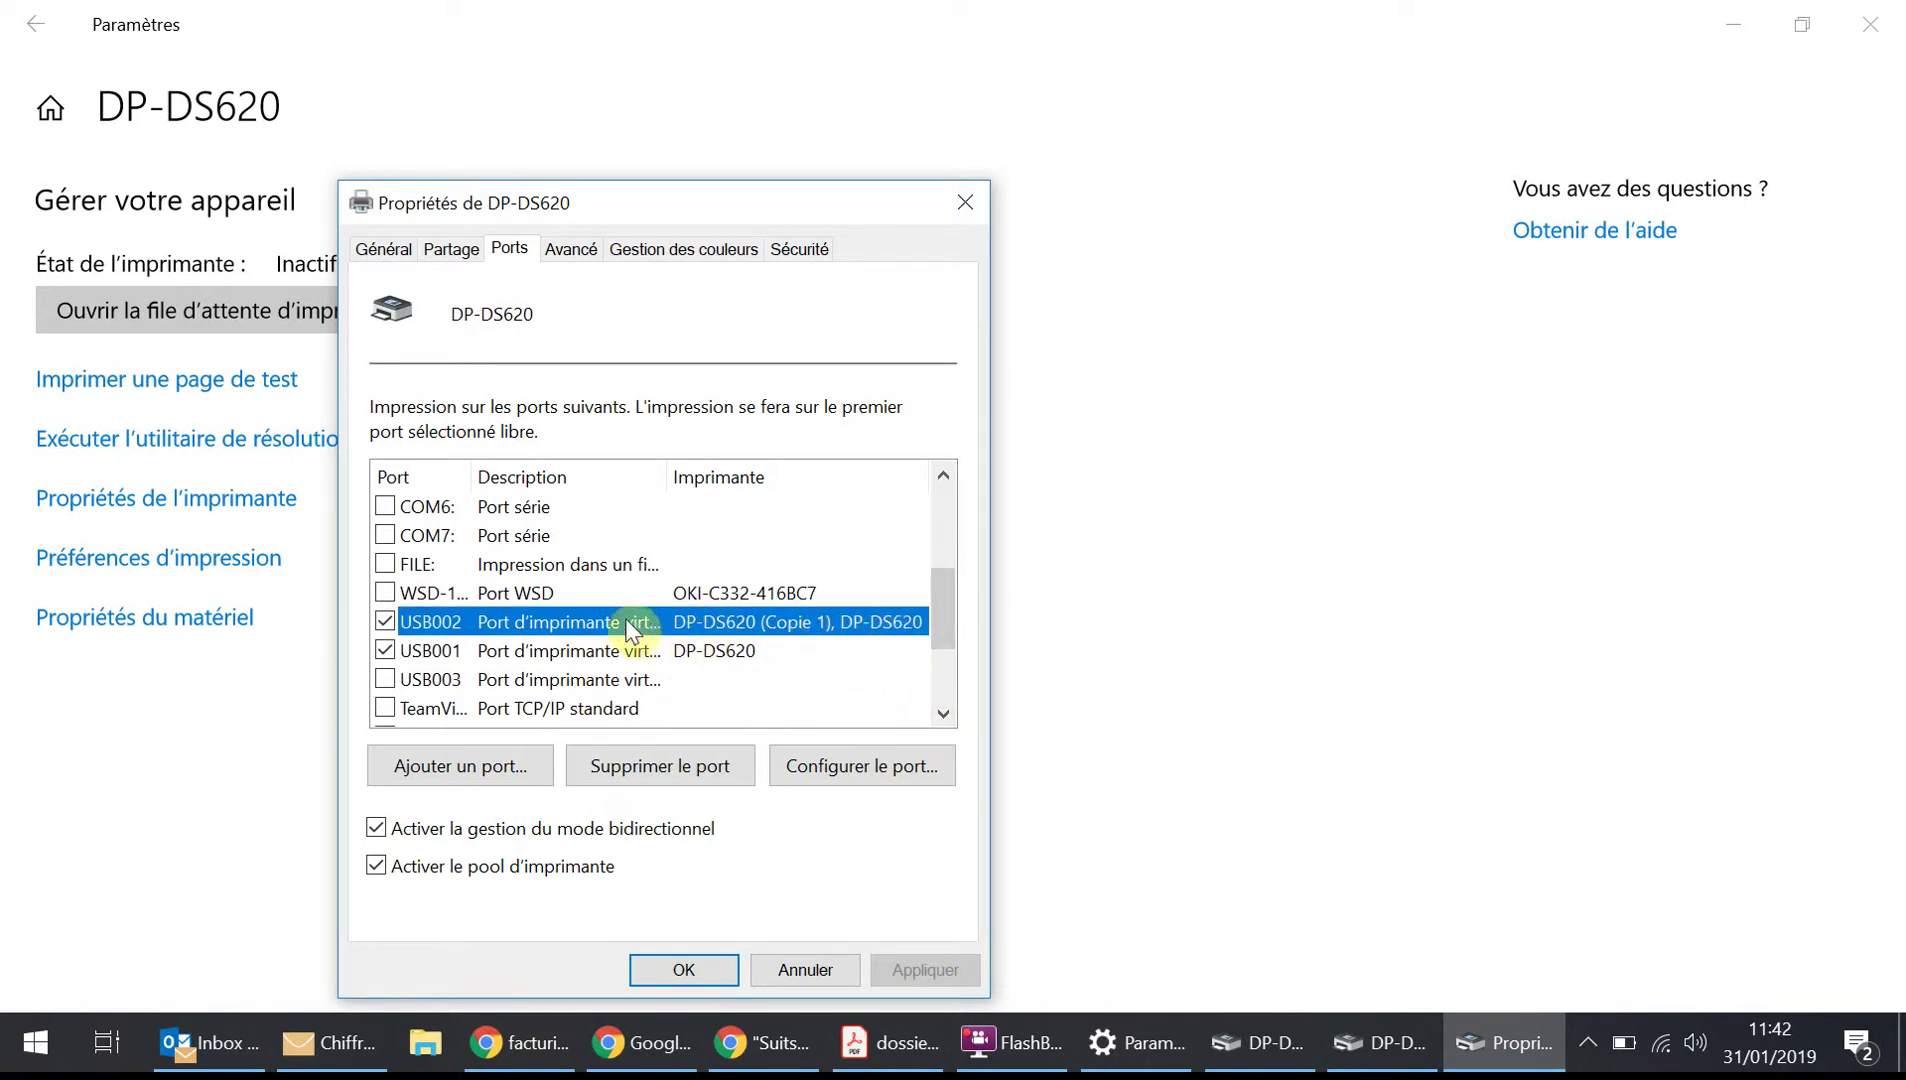
click(680, 972)
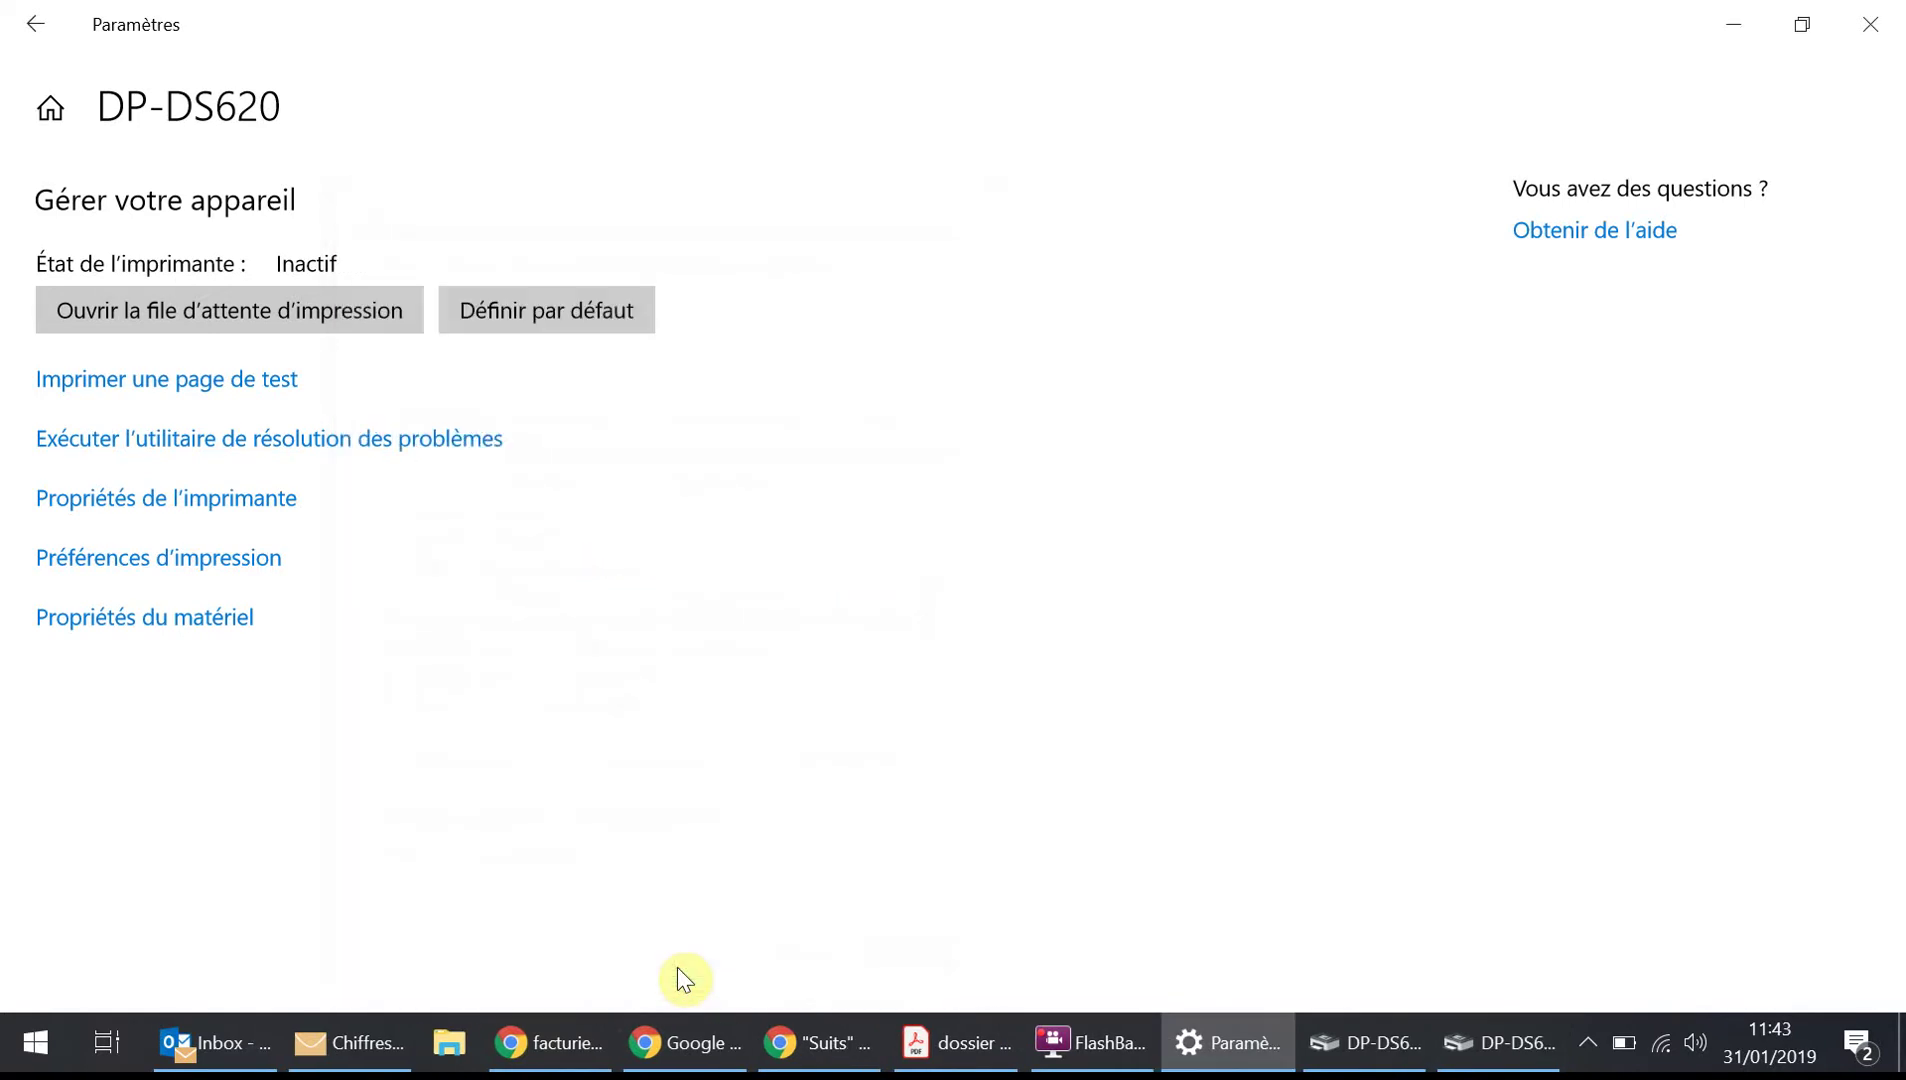
click(1733, 28)
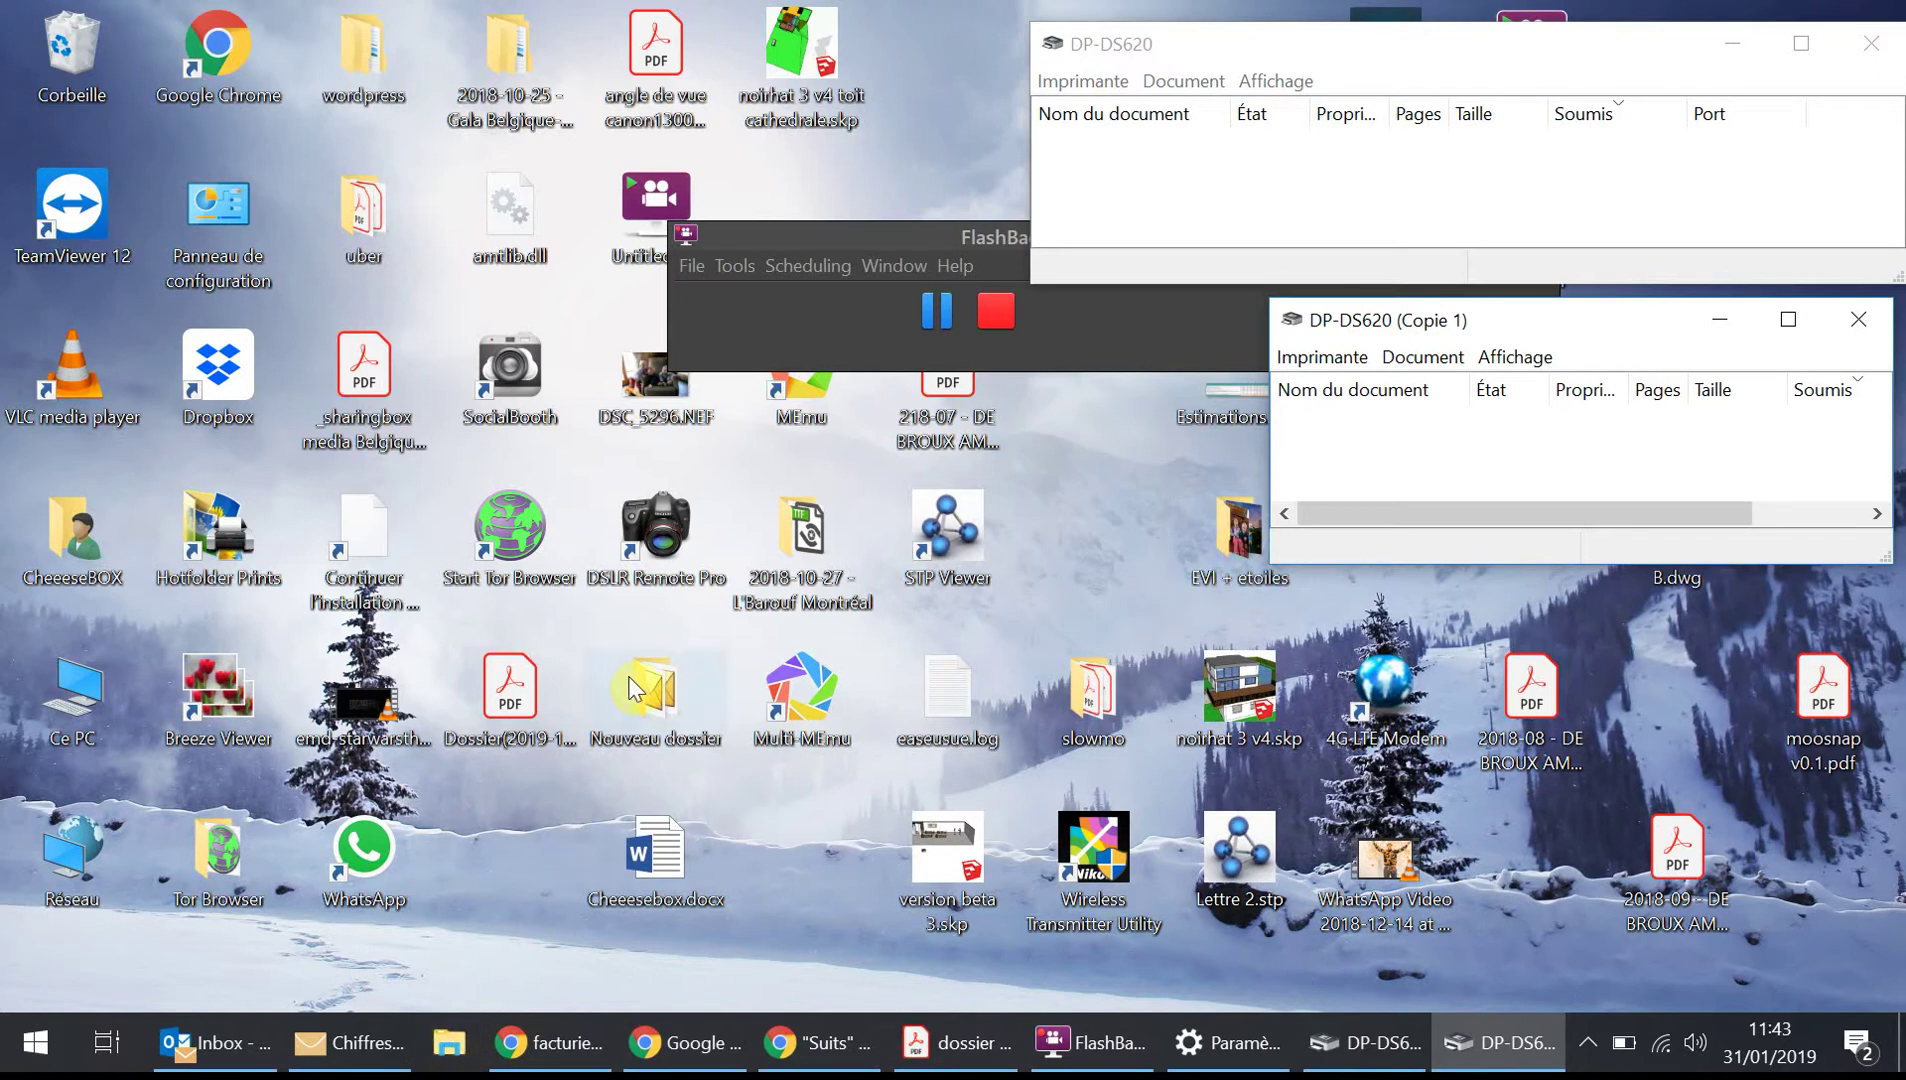
Select the photos from 2018-10-25-86397.jpg through 2018-10-26-2563.jpg in 1. Prints and send them to Print with ACDSee Pro 10
click(941, 319)
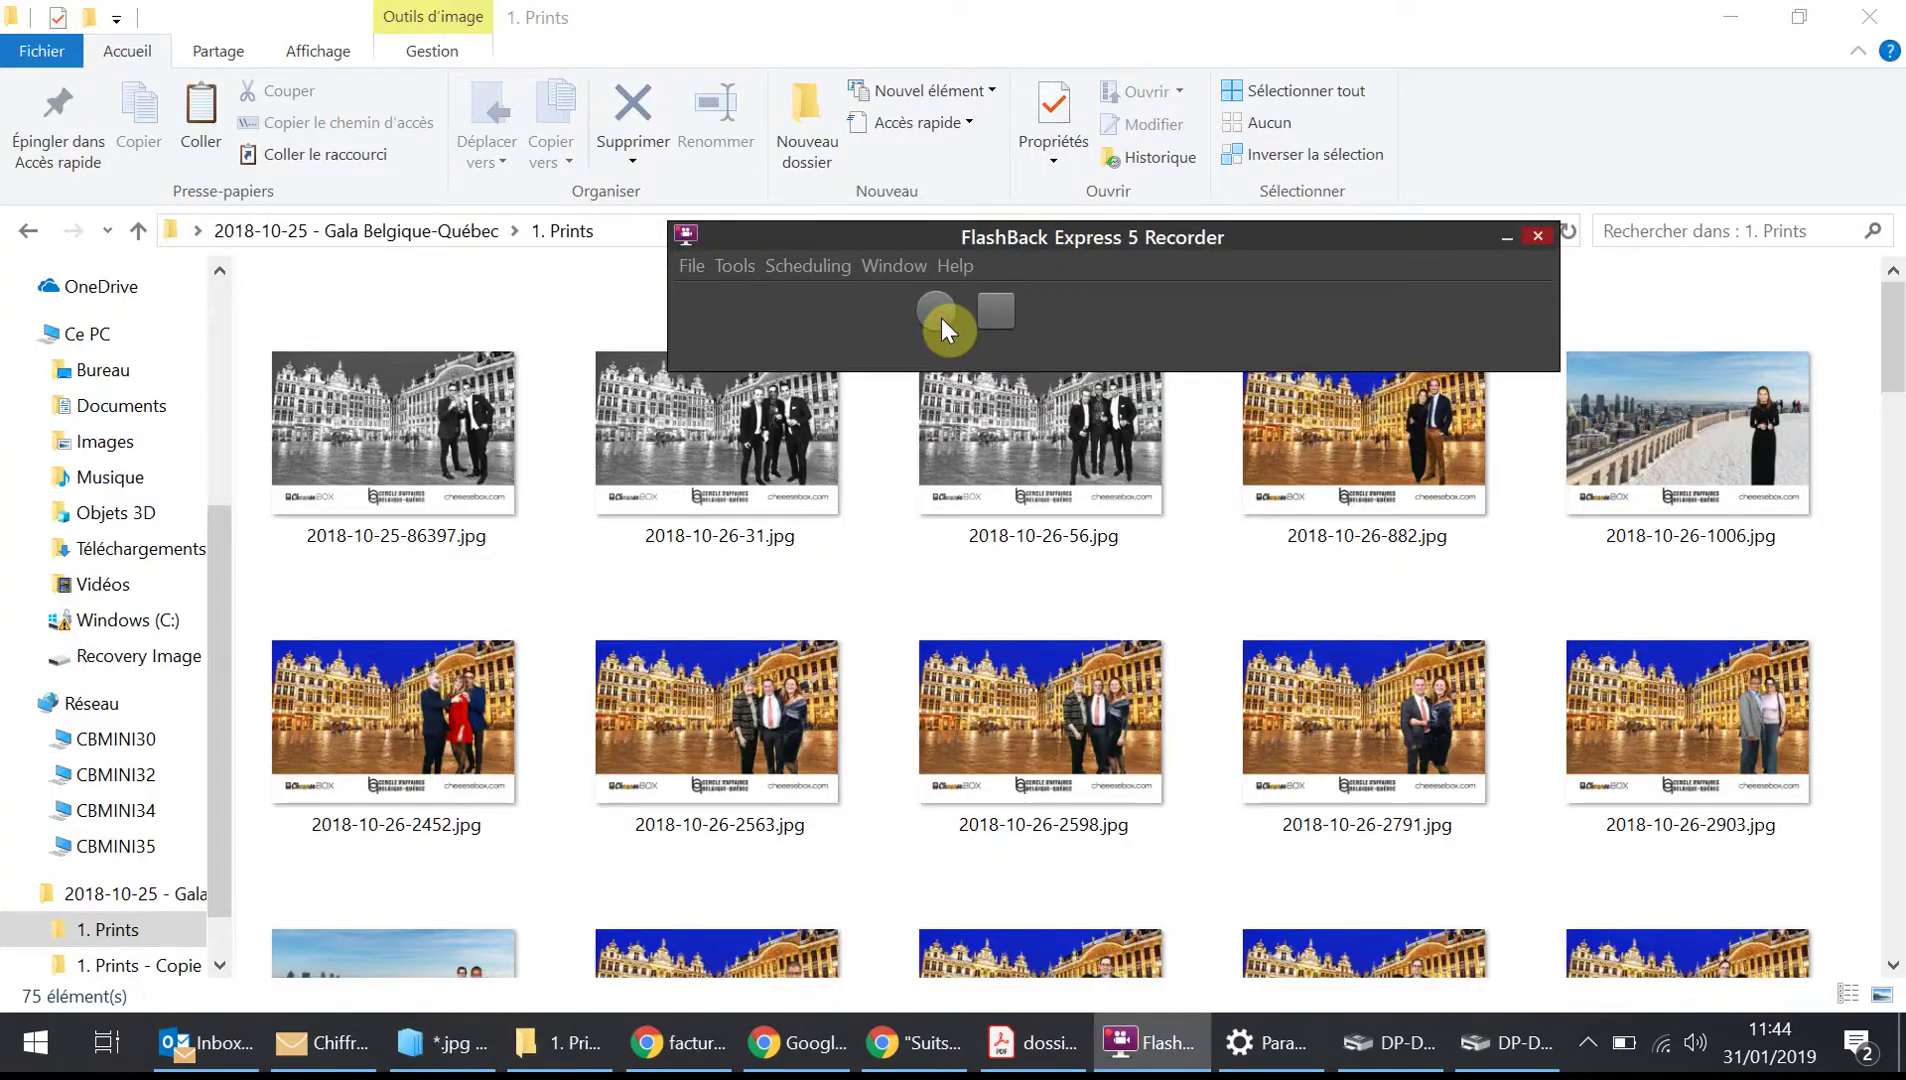
click(385, 448)
key(ctrl+c)
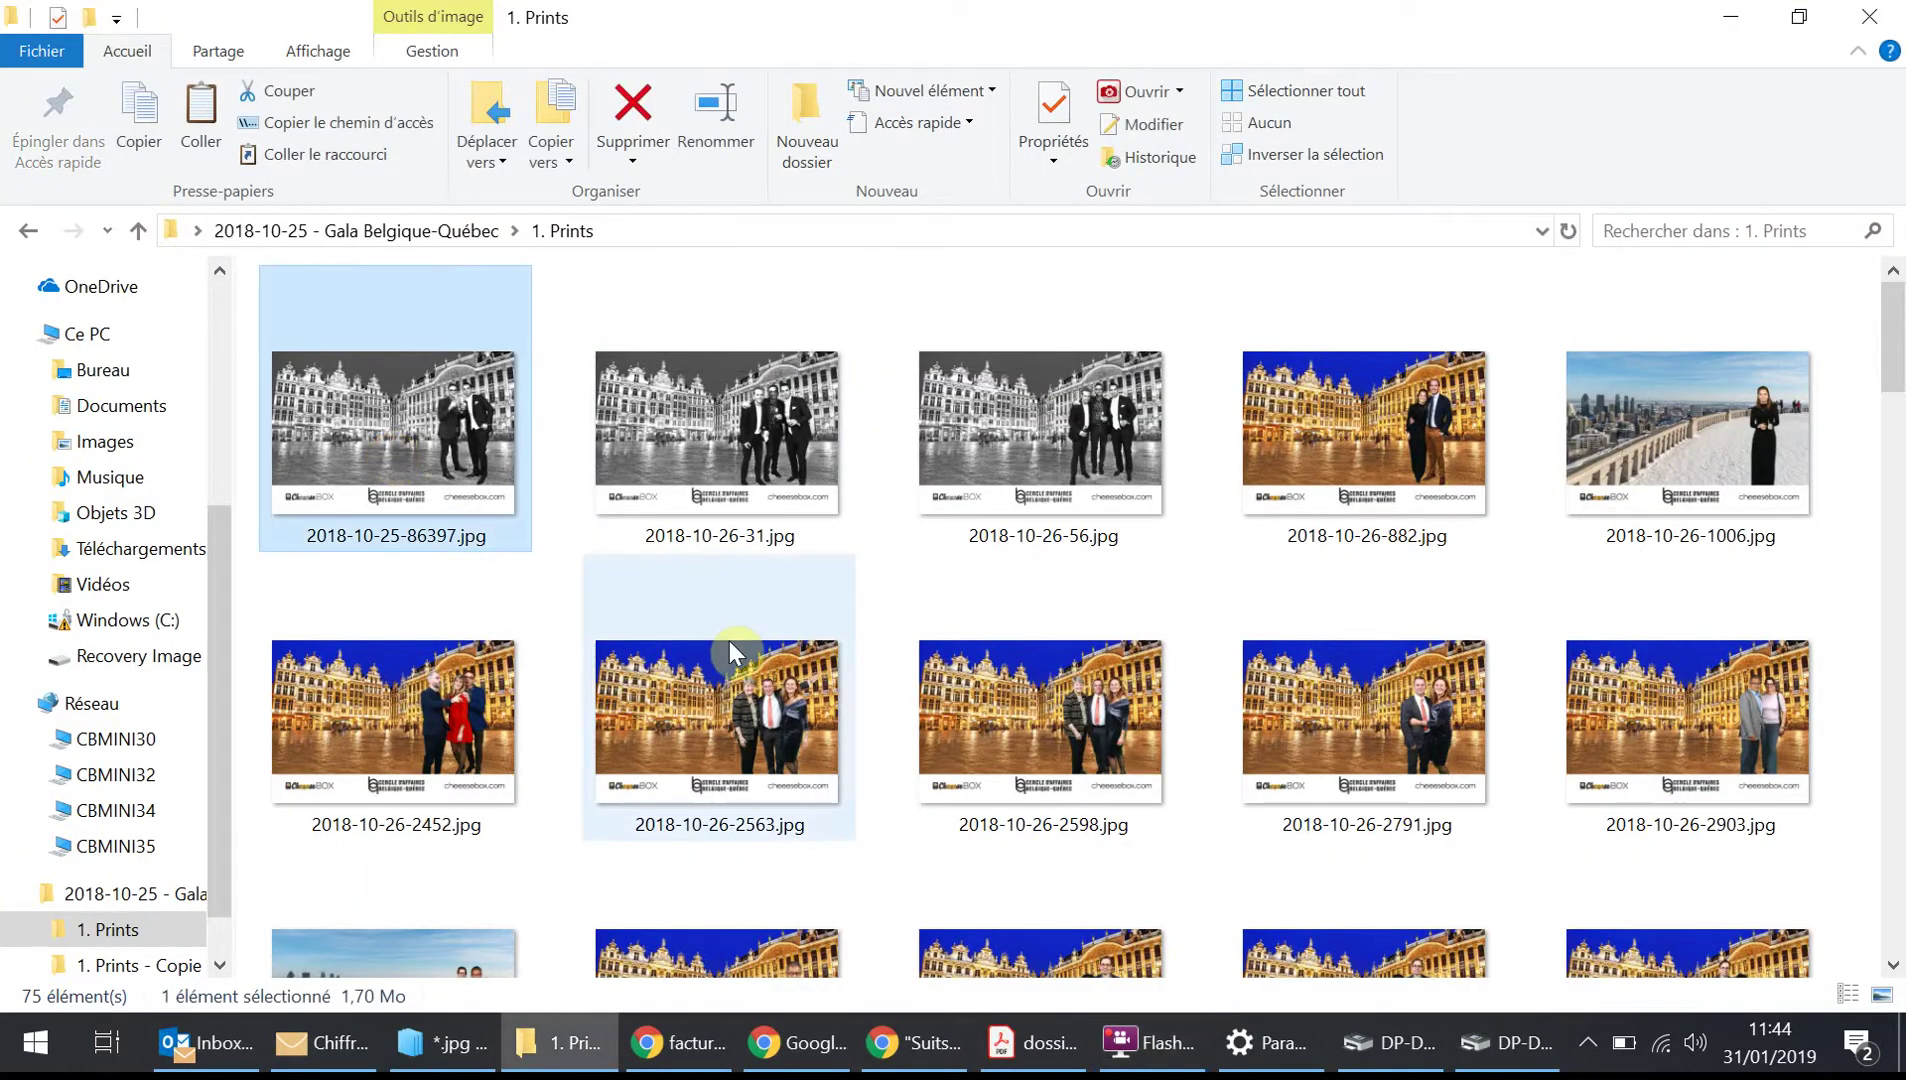
key(shift+Right)
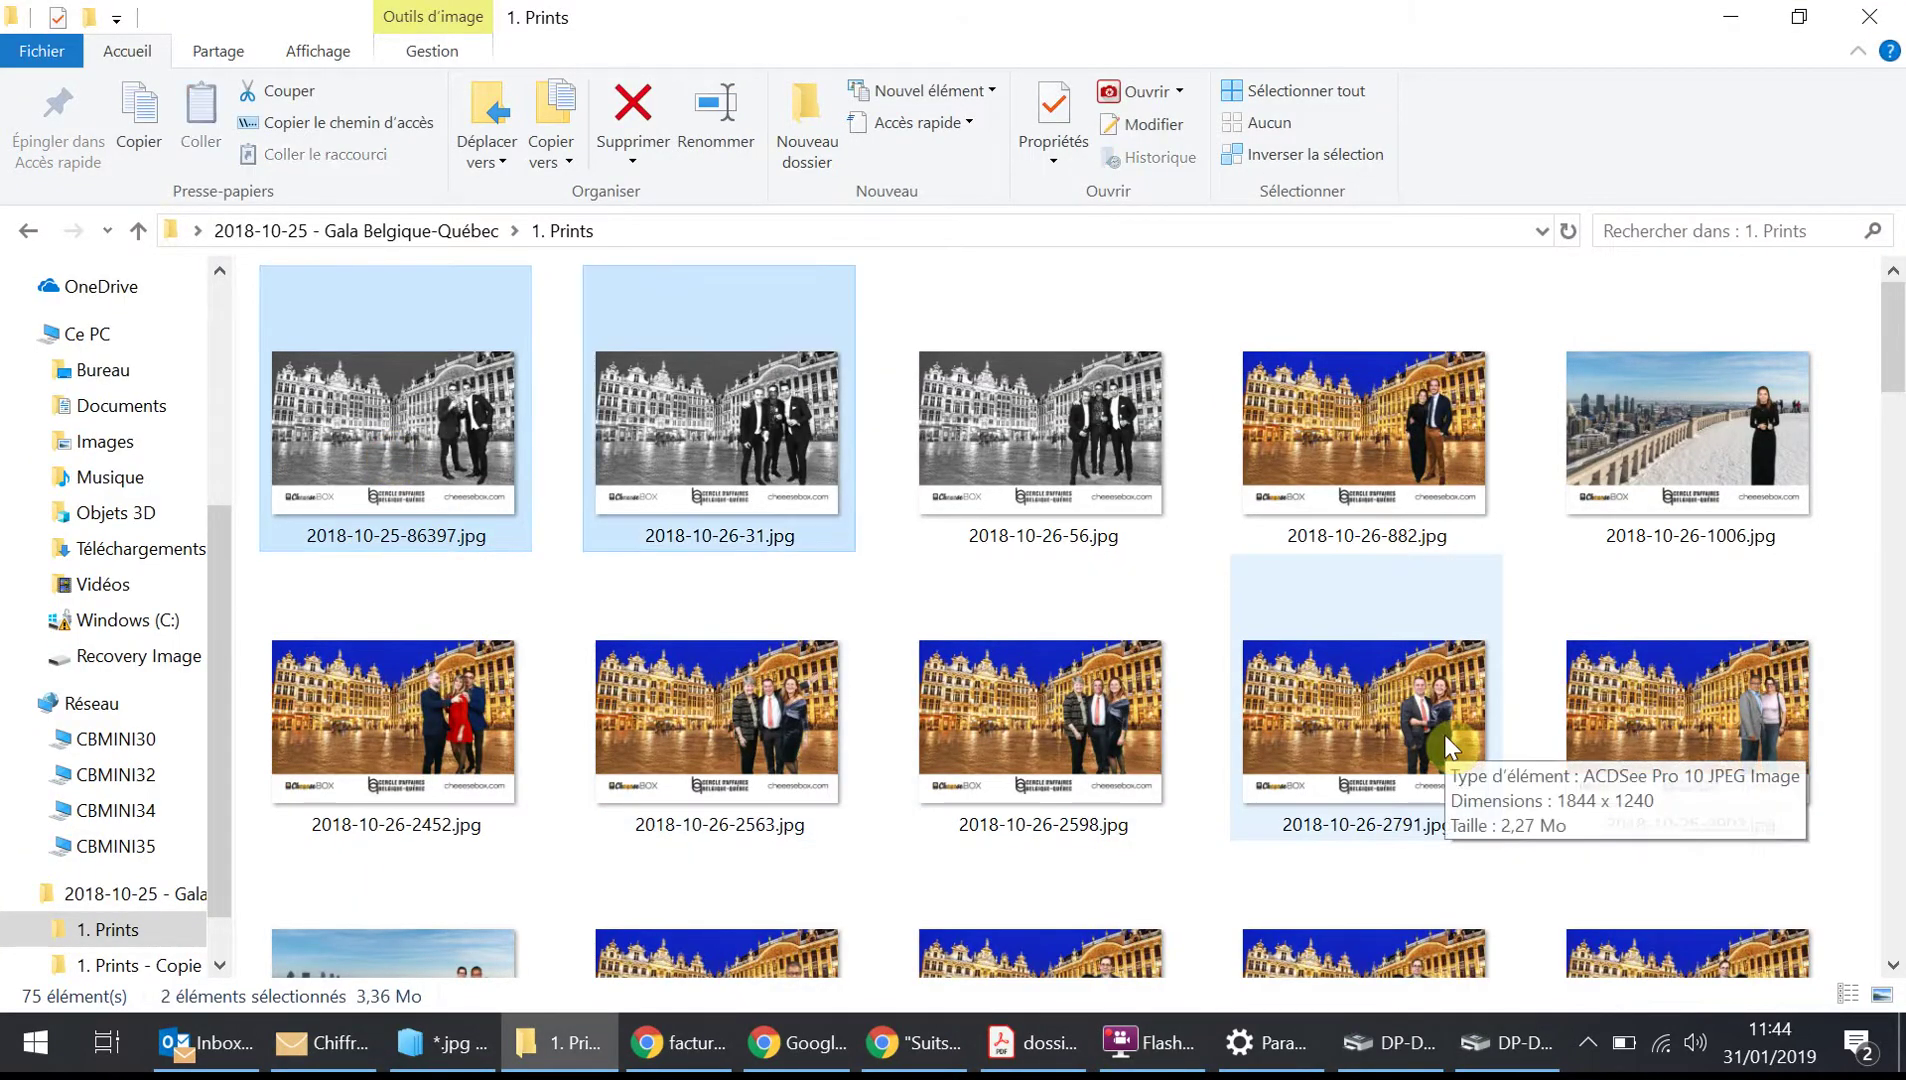
key(shift+Down)
click(692, 420)
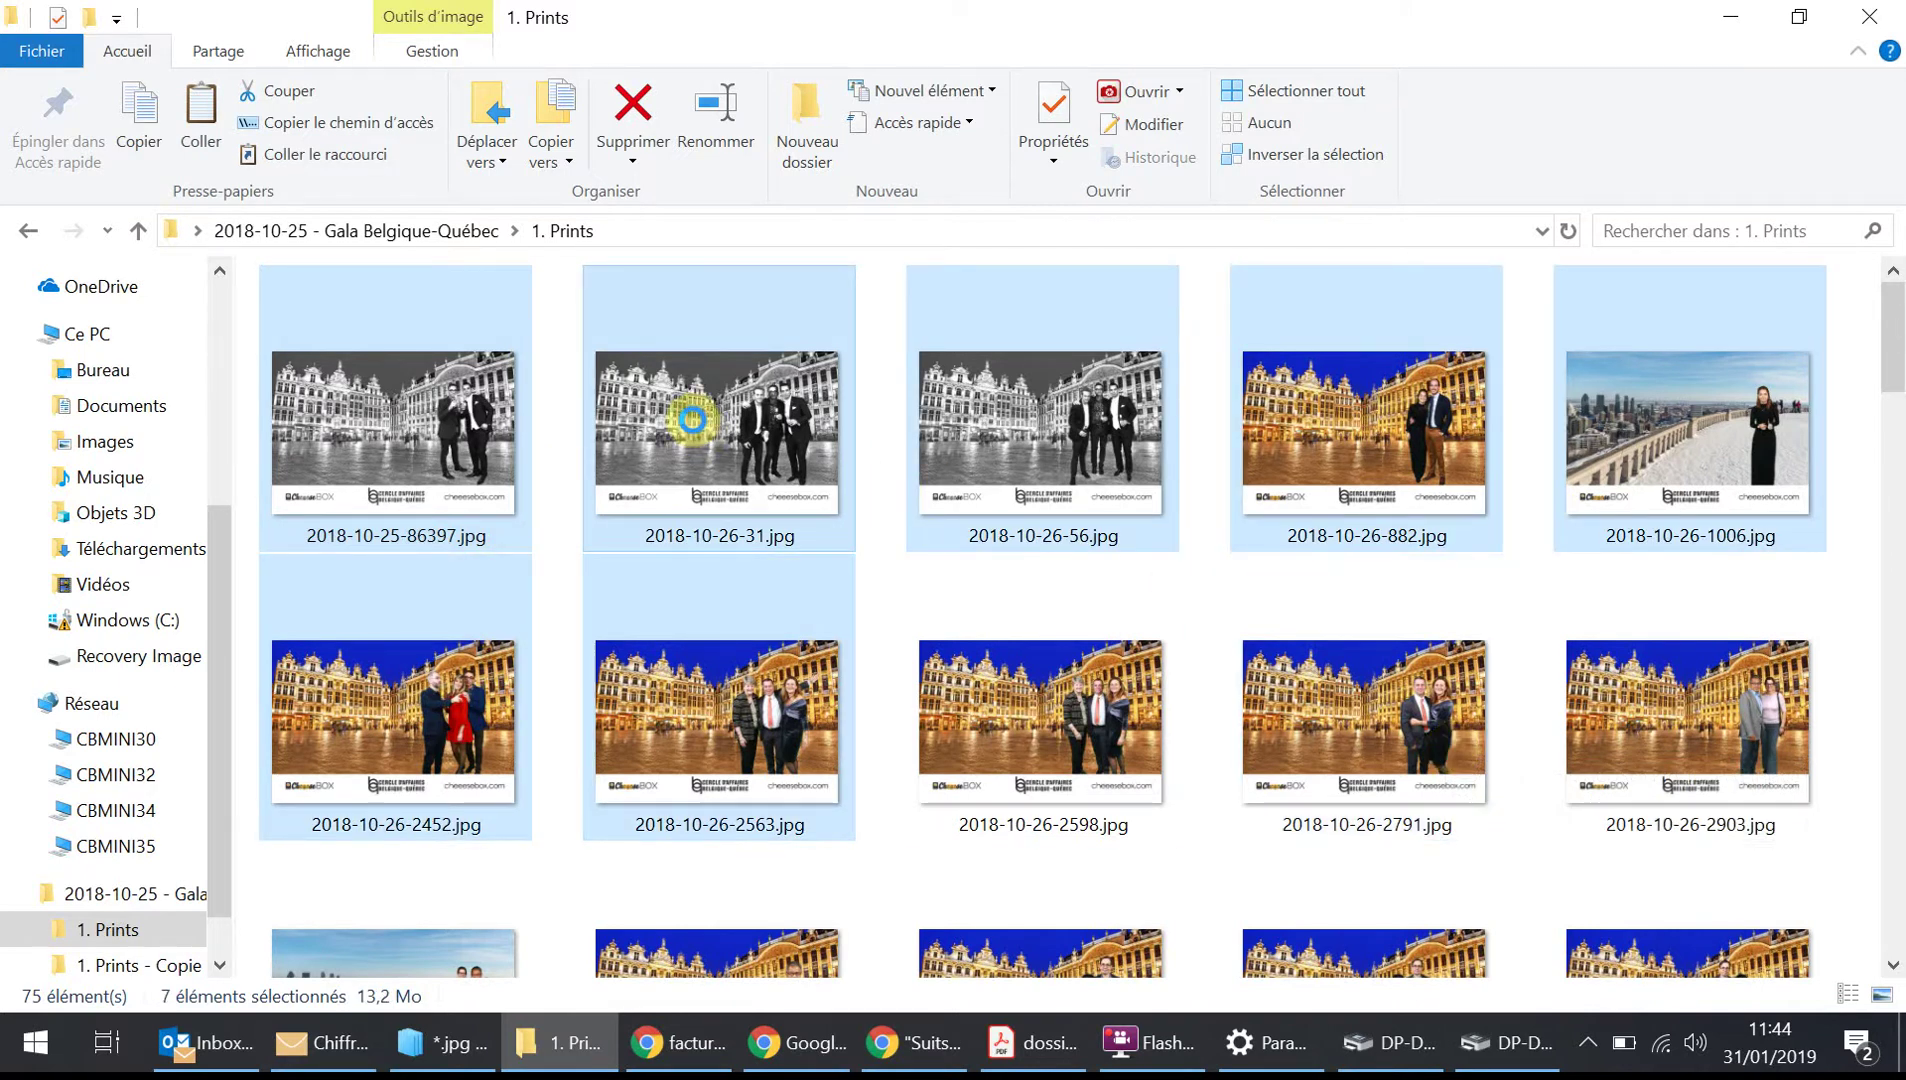
right_click(692, 420)
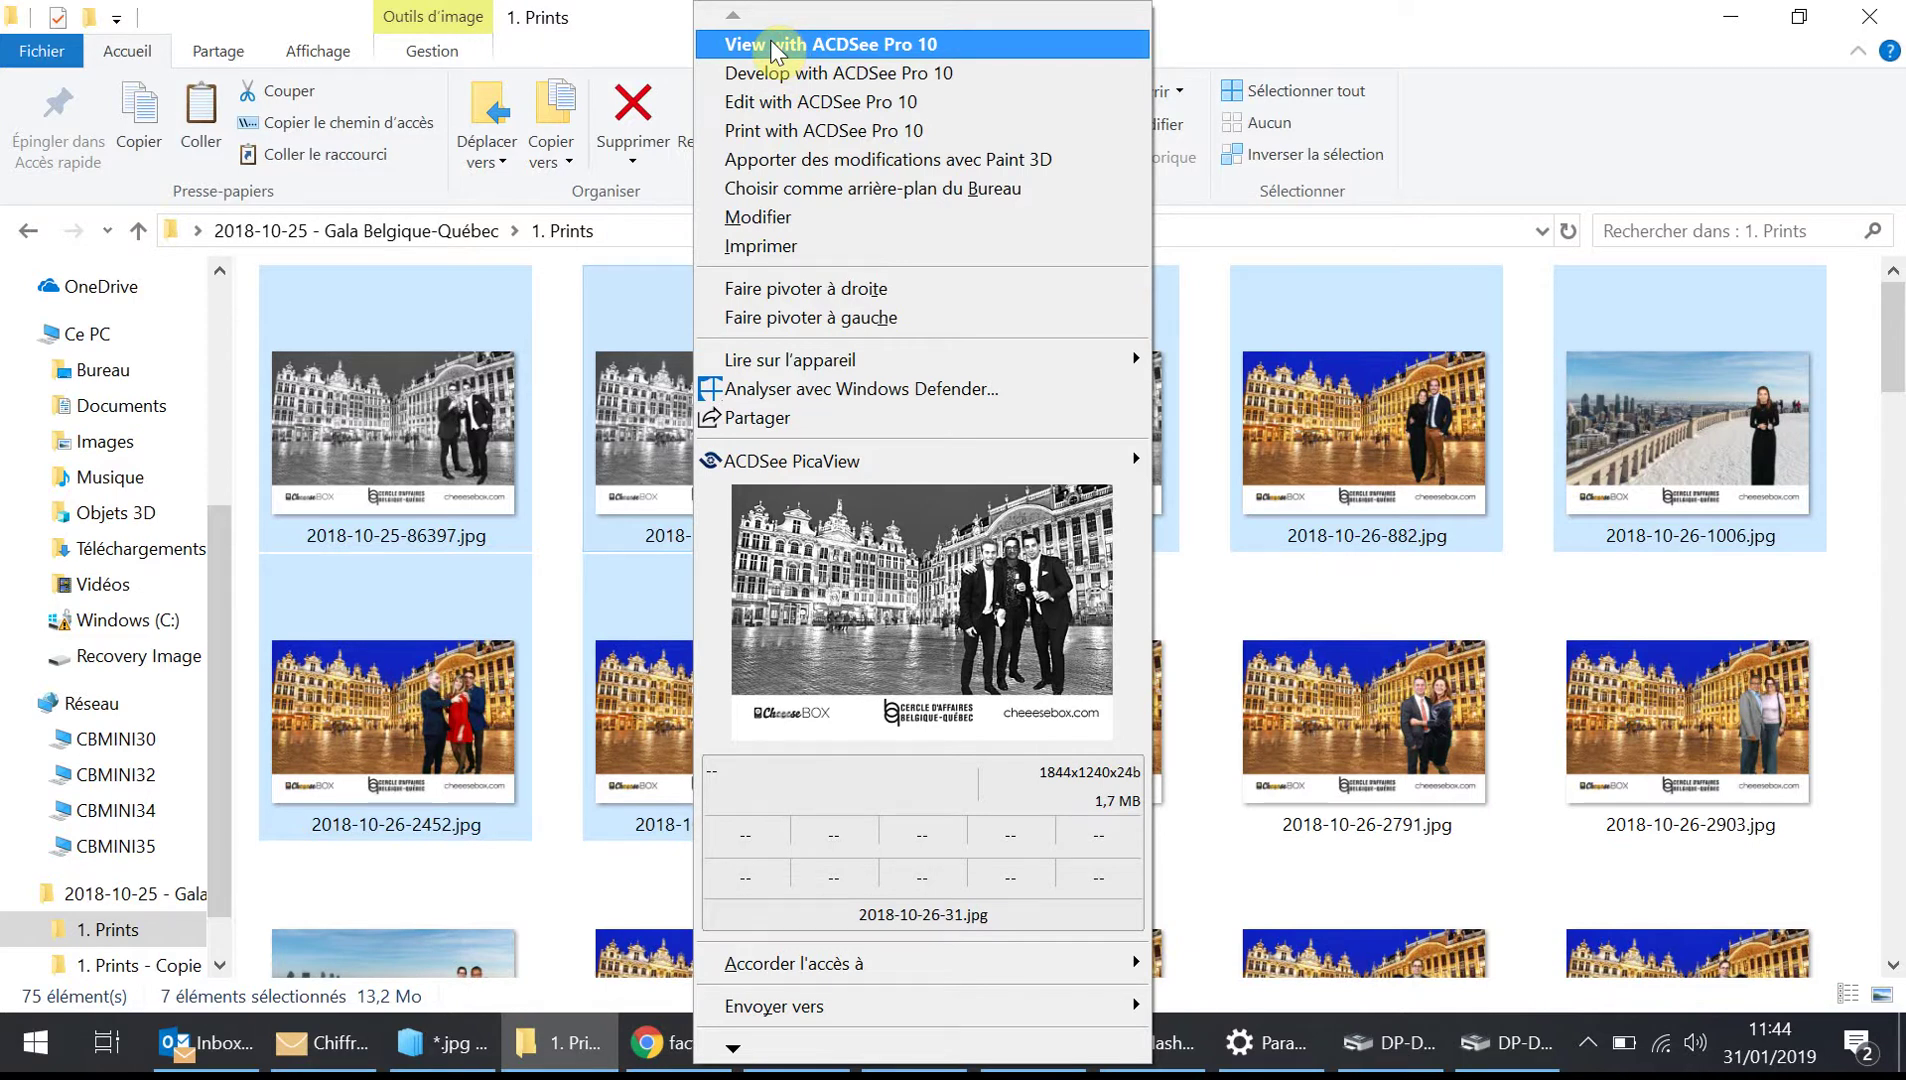
click(845, 130)
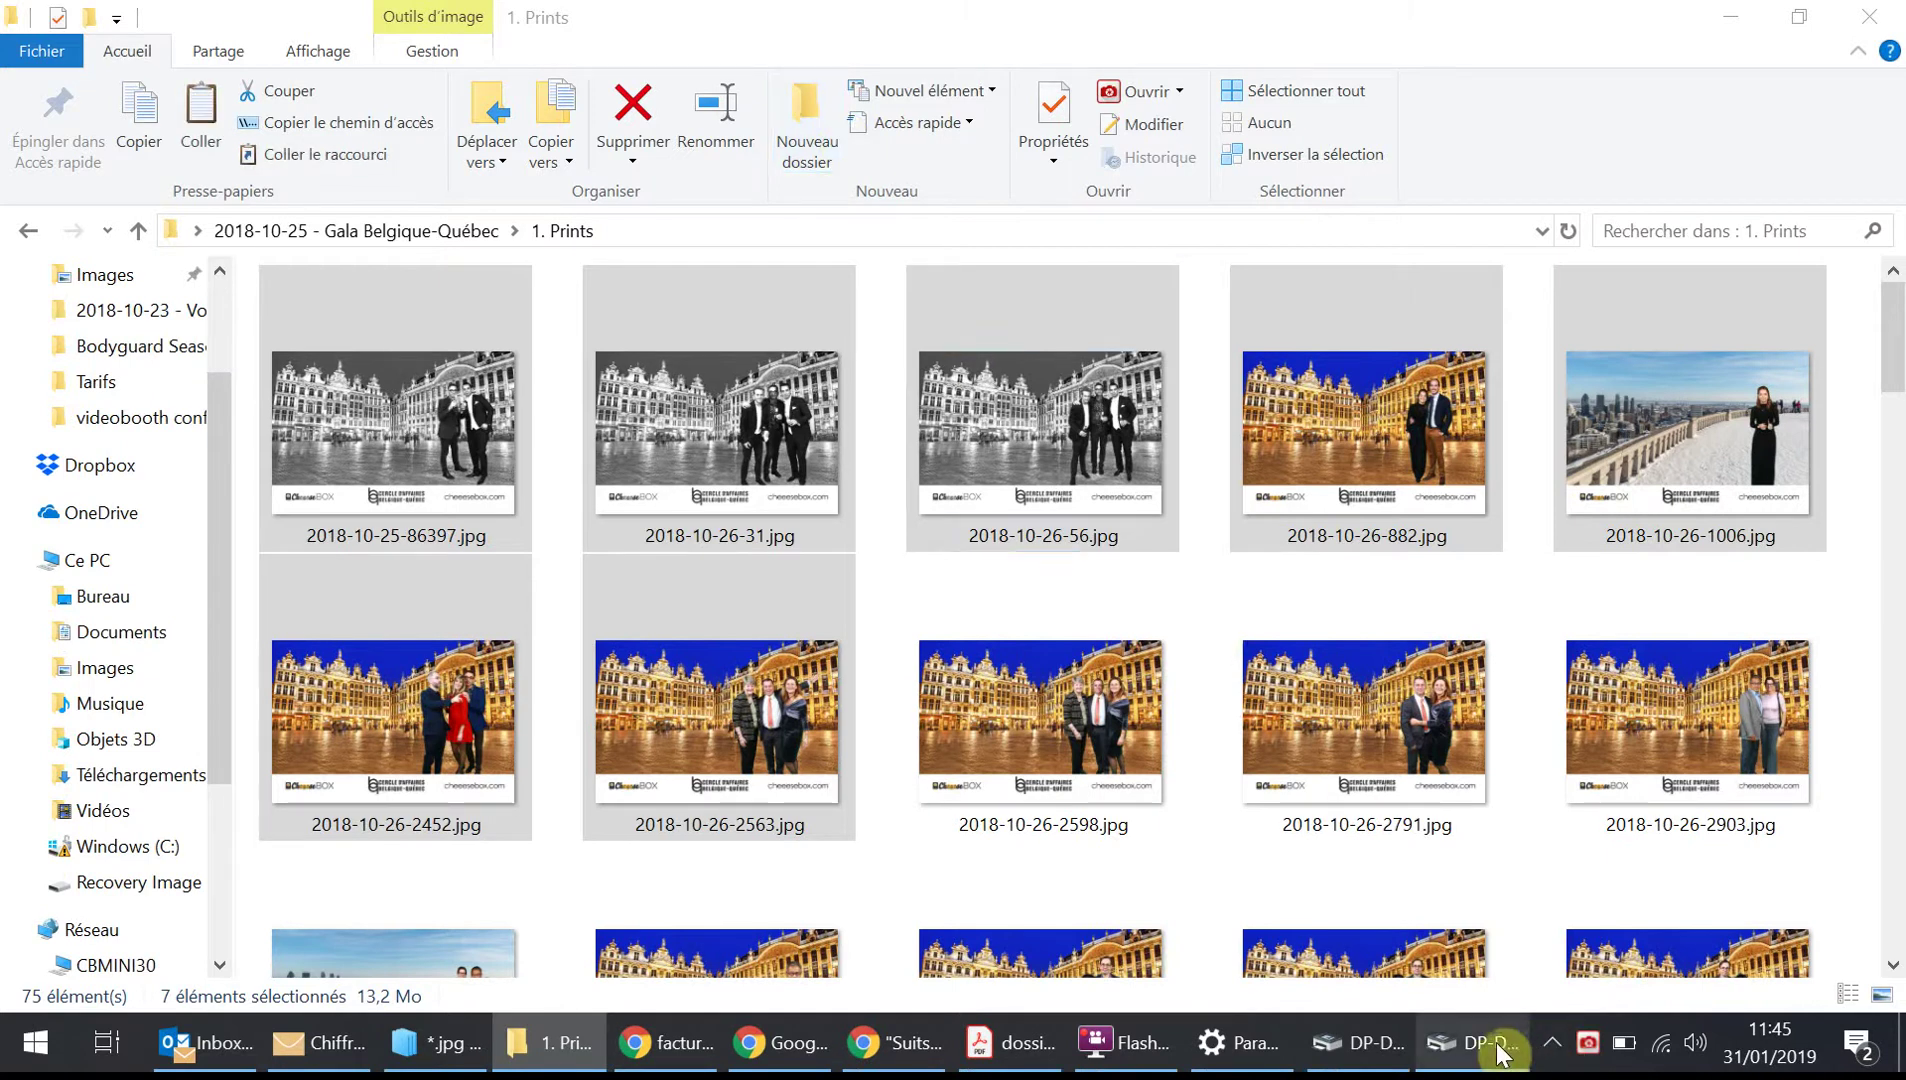
click(1369, 1052)
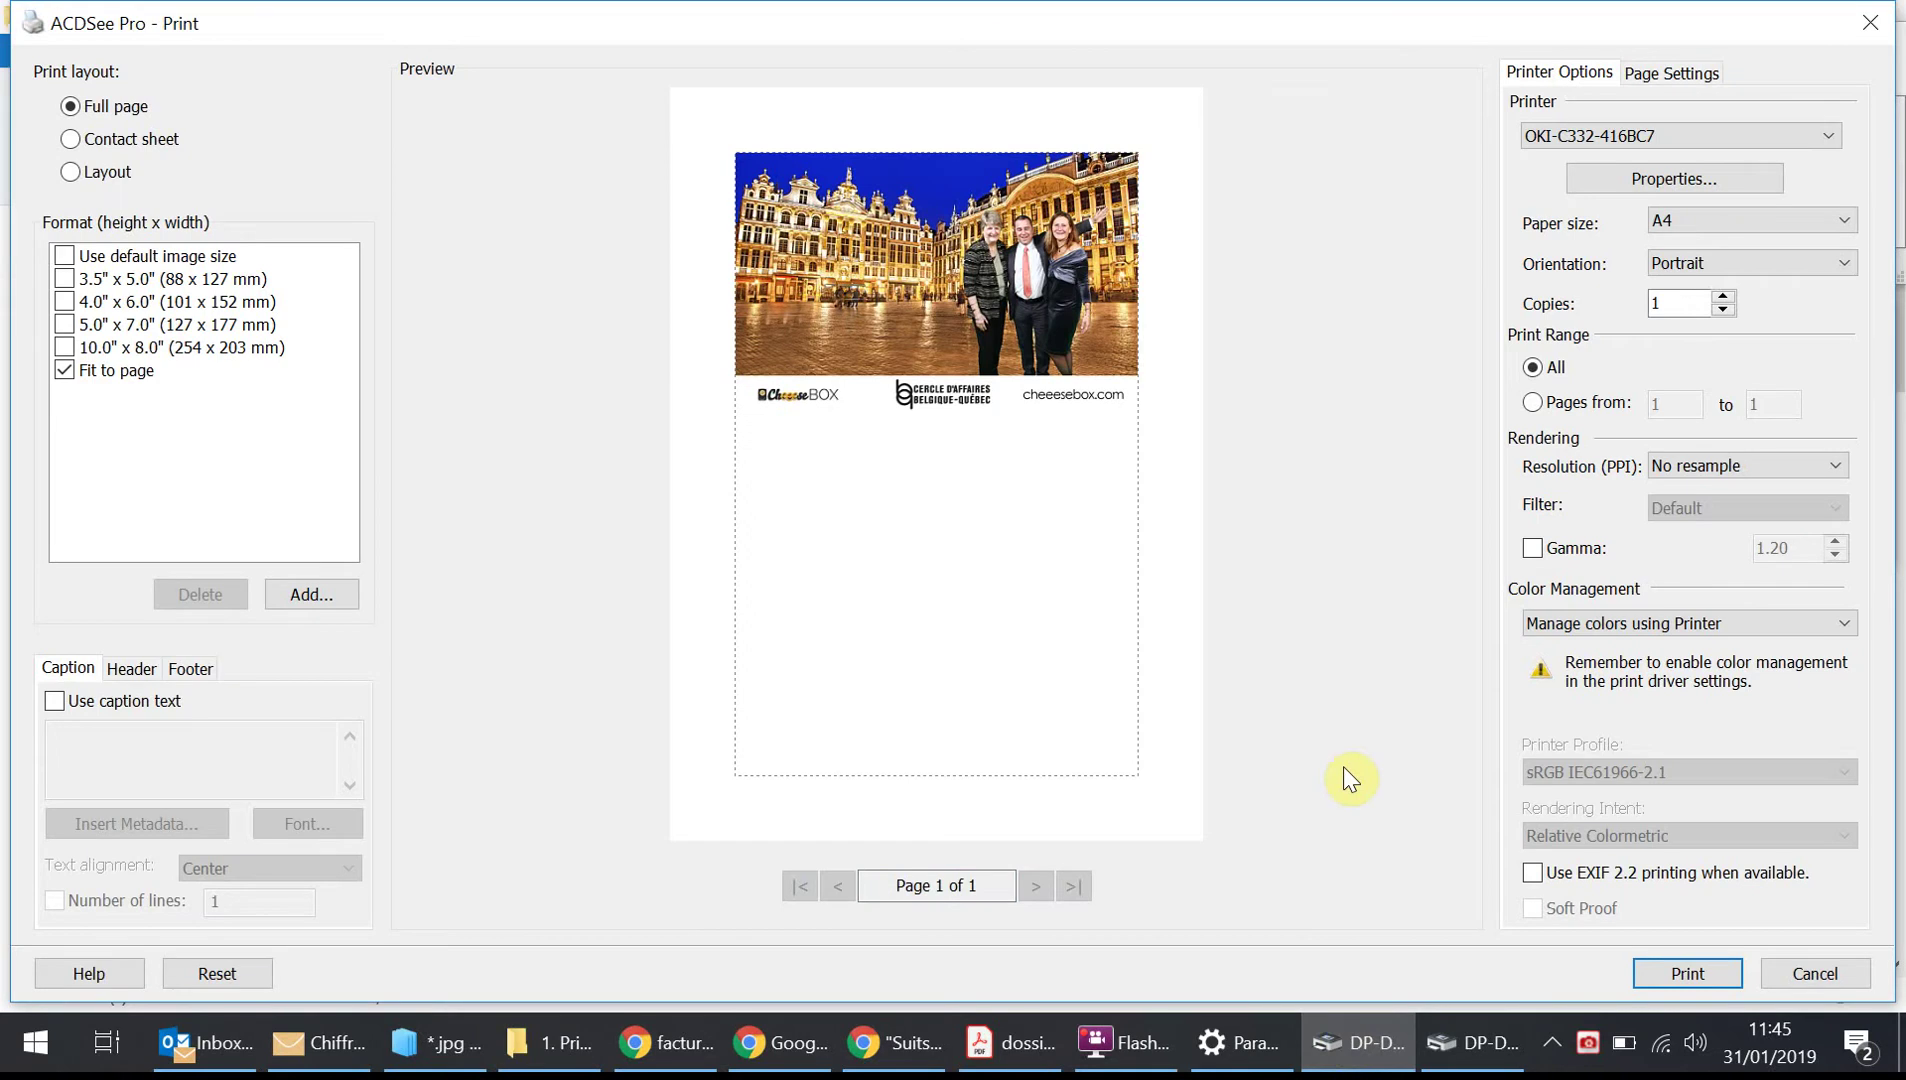
Choose DP-DS620 as the printer for the photos and review its paper sizes, keeping (6x4) x N
click(1700, 135)
click(1657, 180)
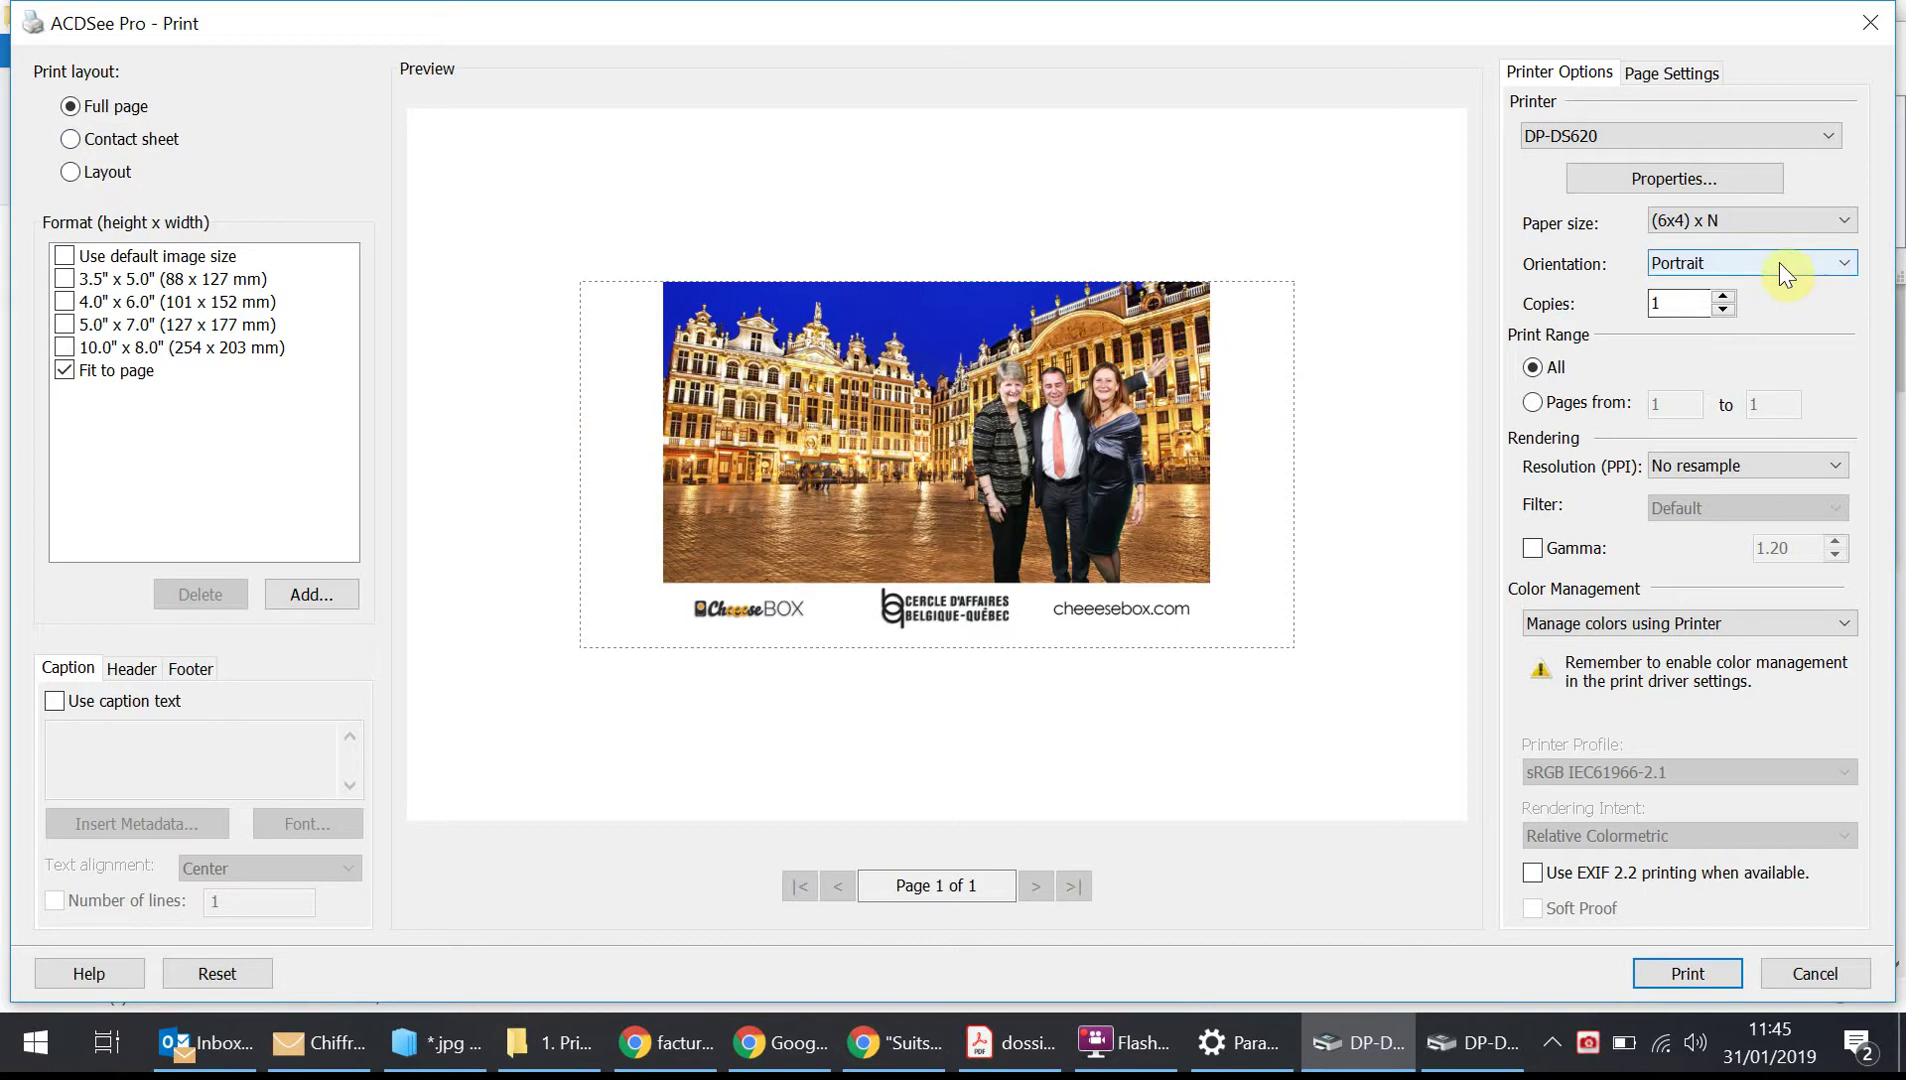
click(1735, 222)
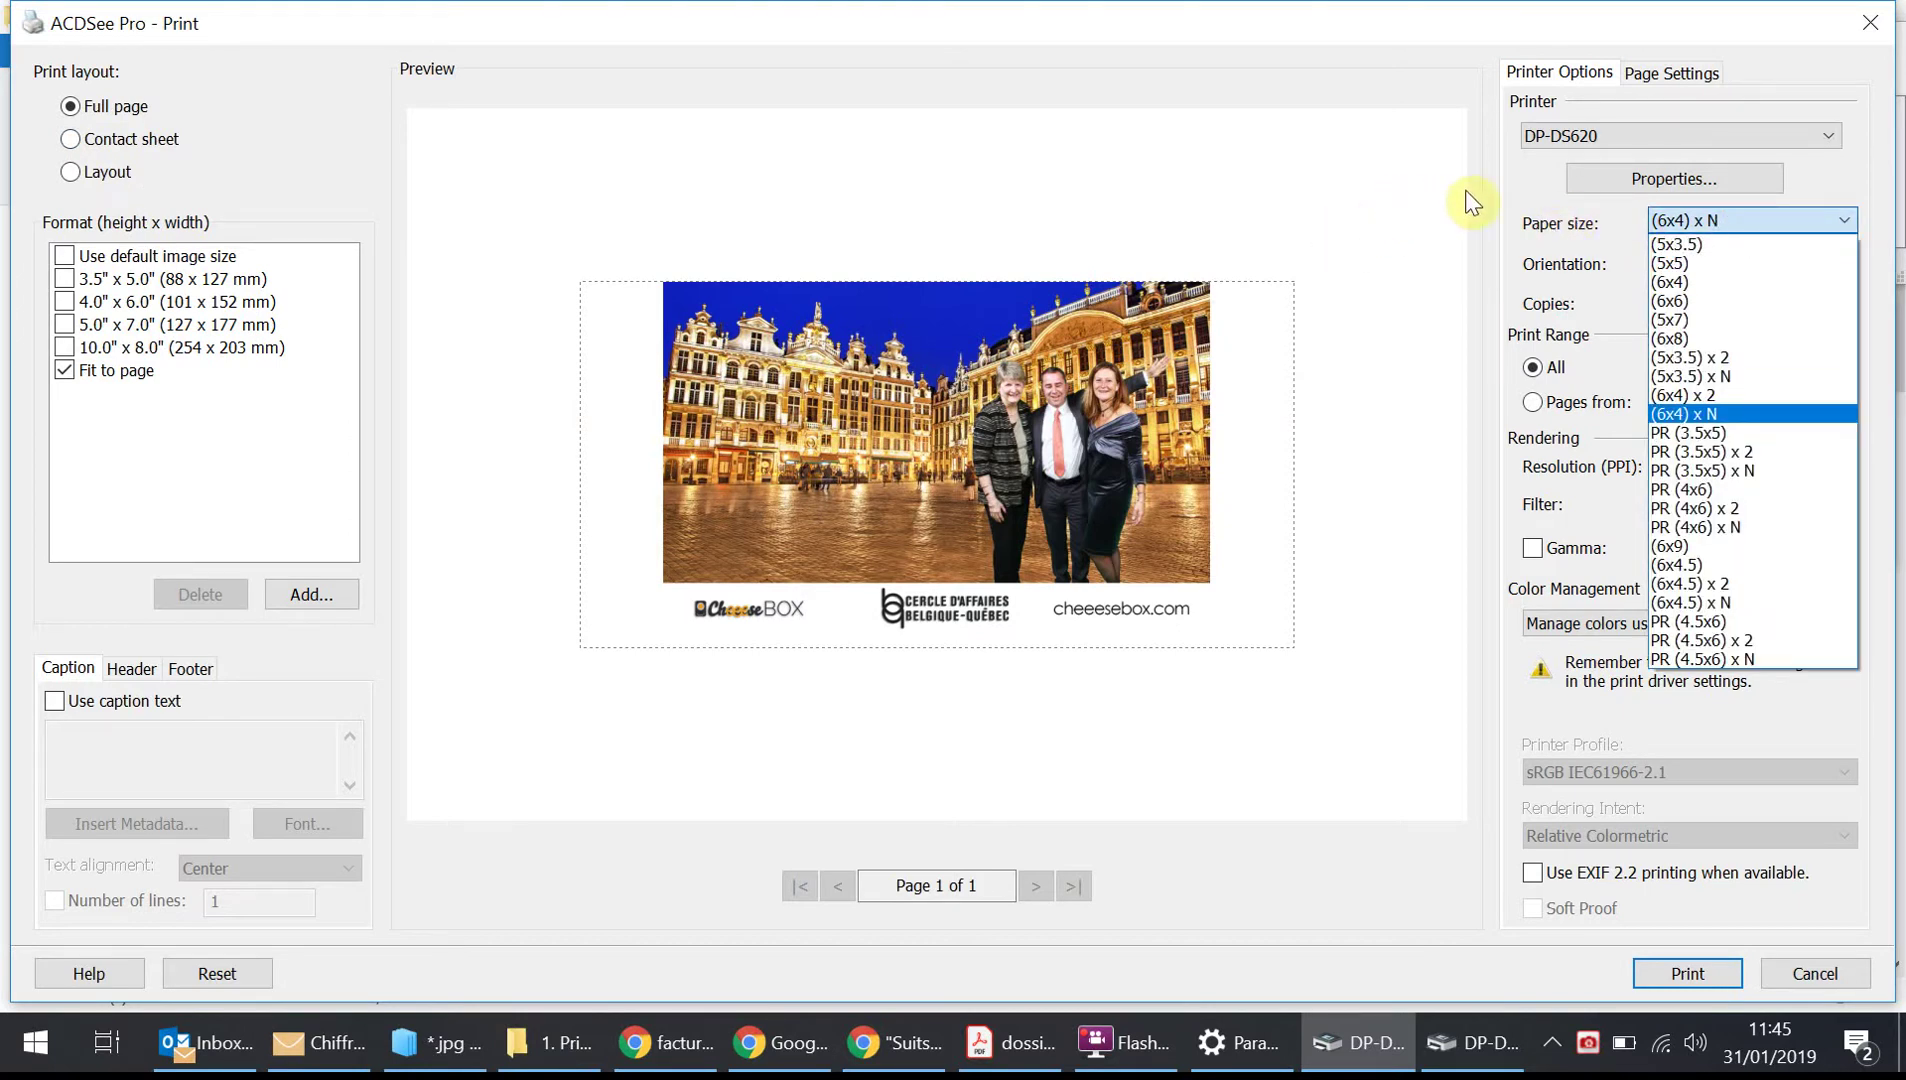
click(1491, 191)
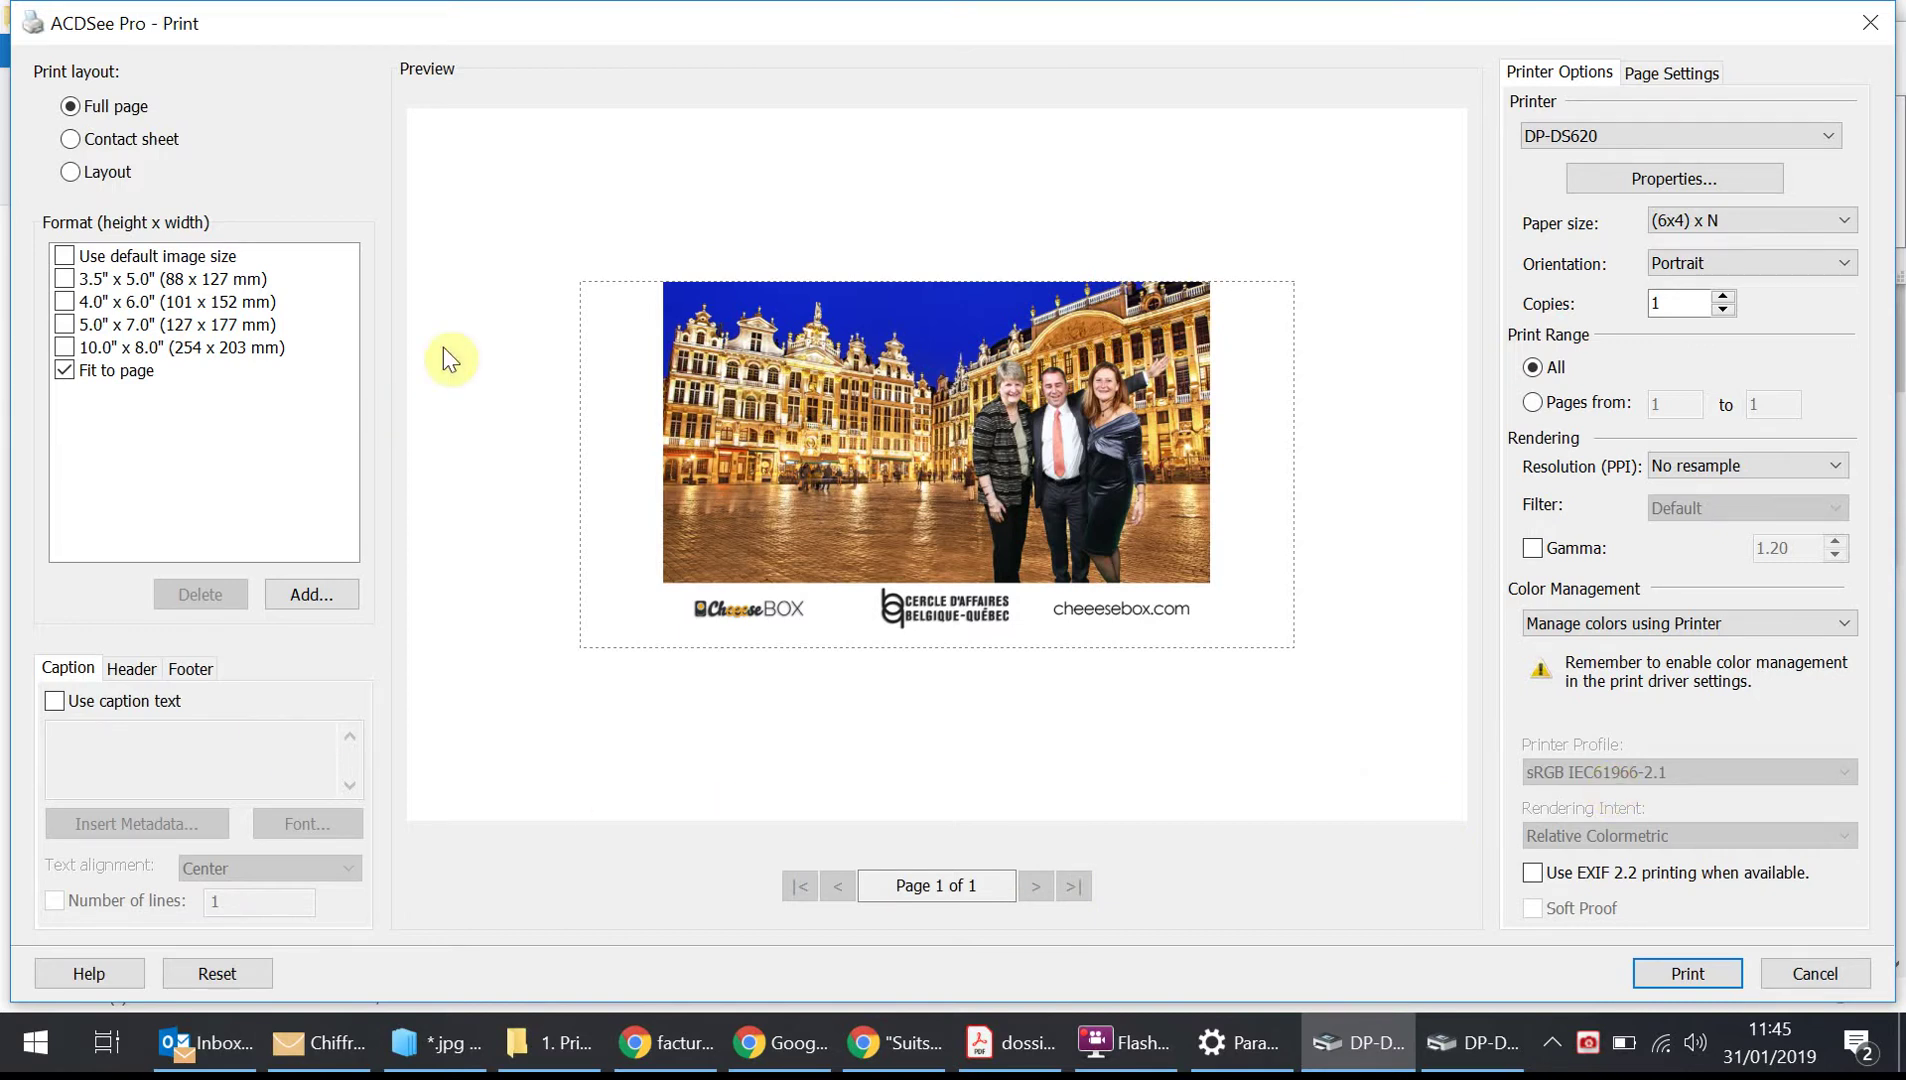
click(1651, 79)
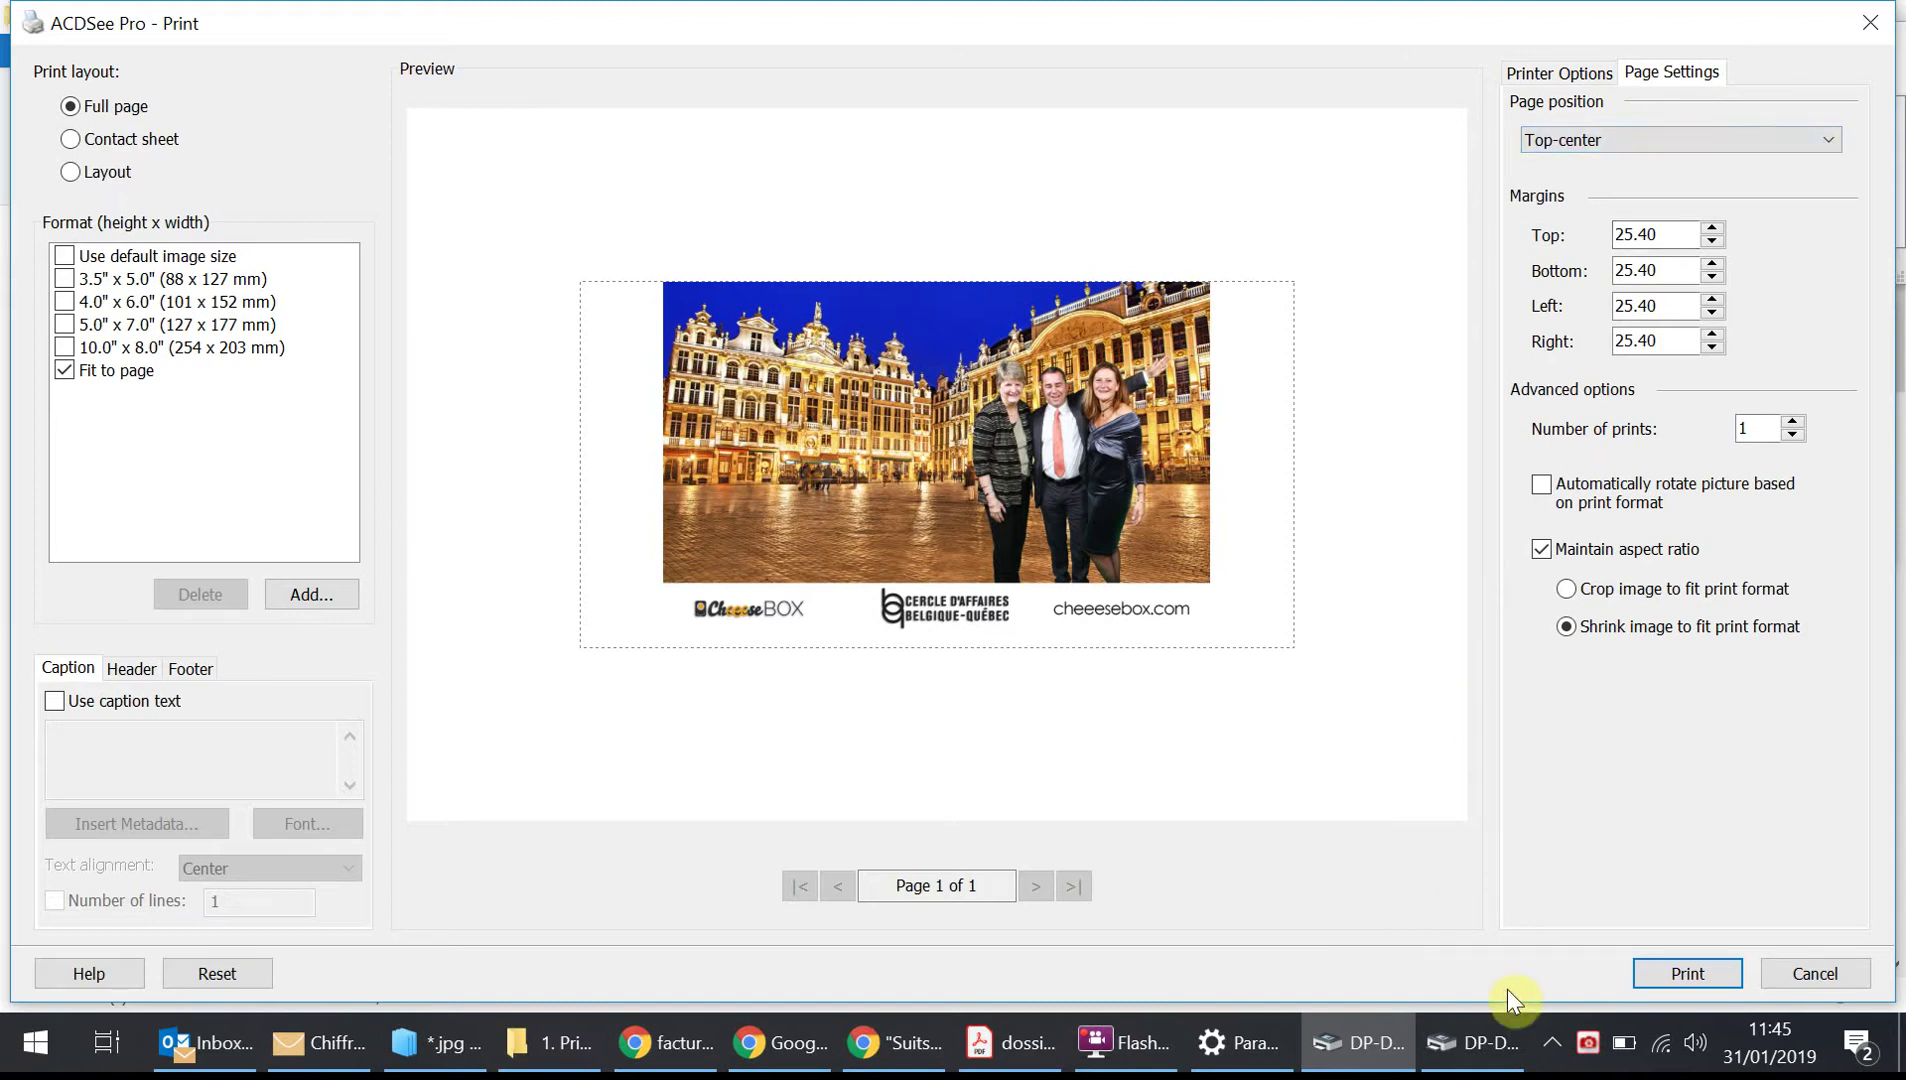
click(1125, 1043)
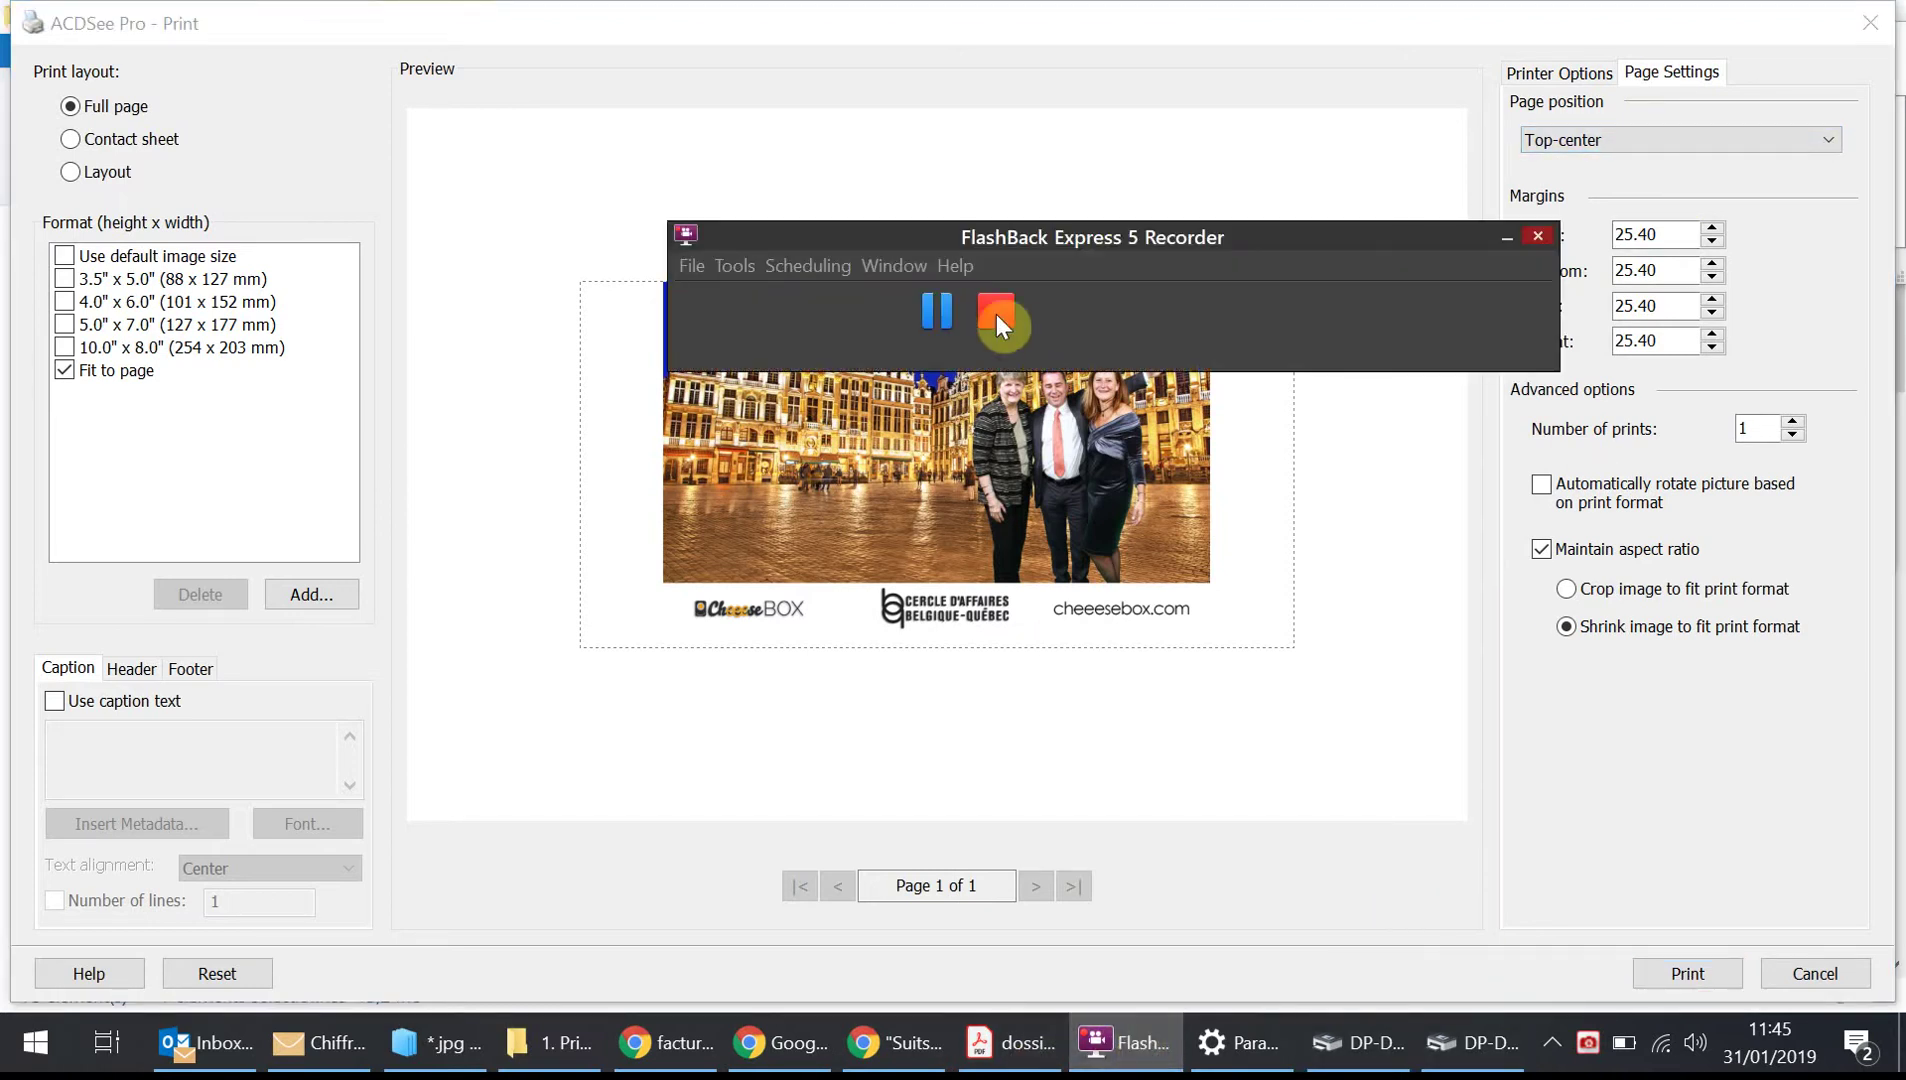
click(946, 308)
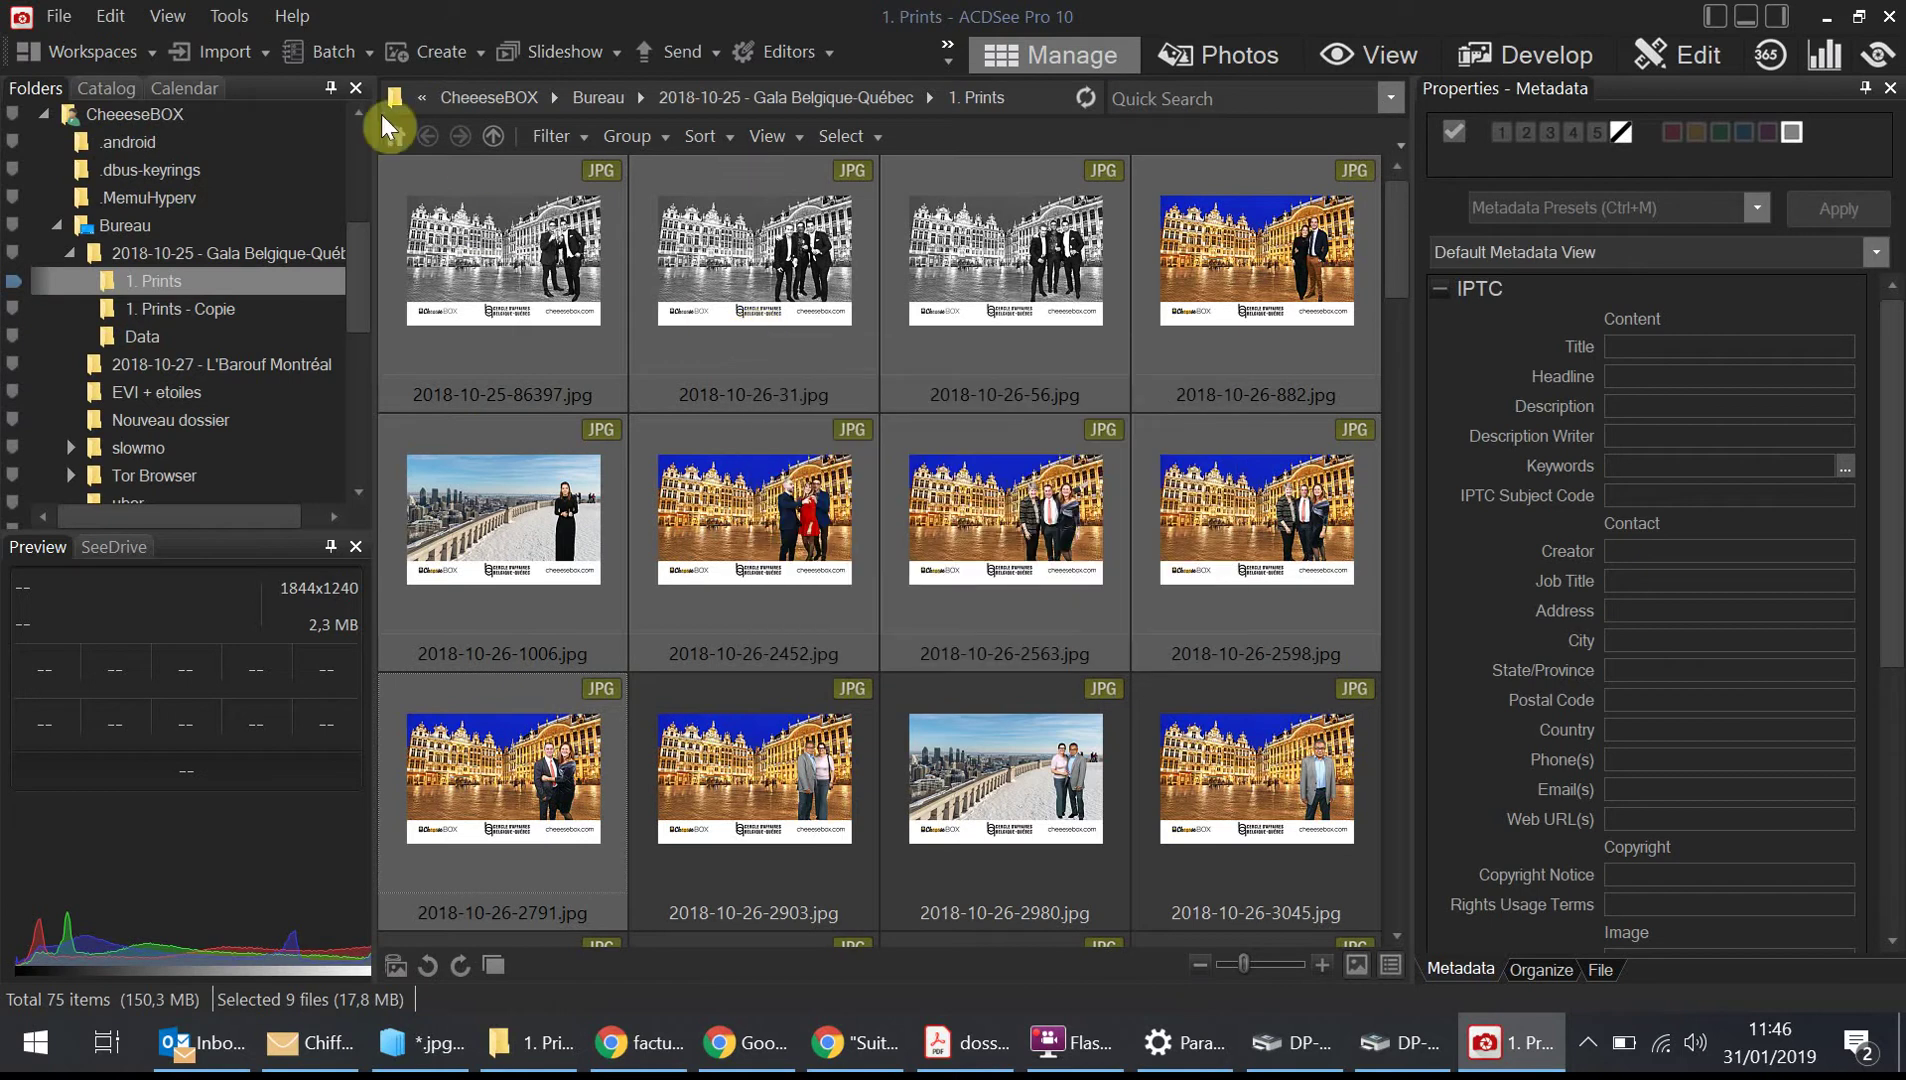
click(60, 12)
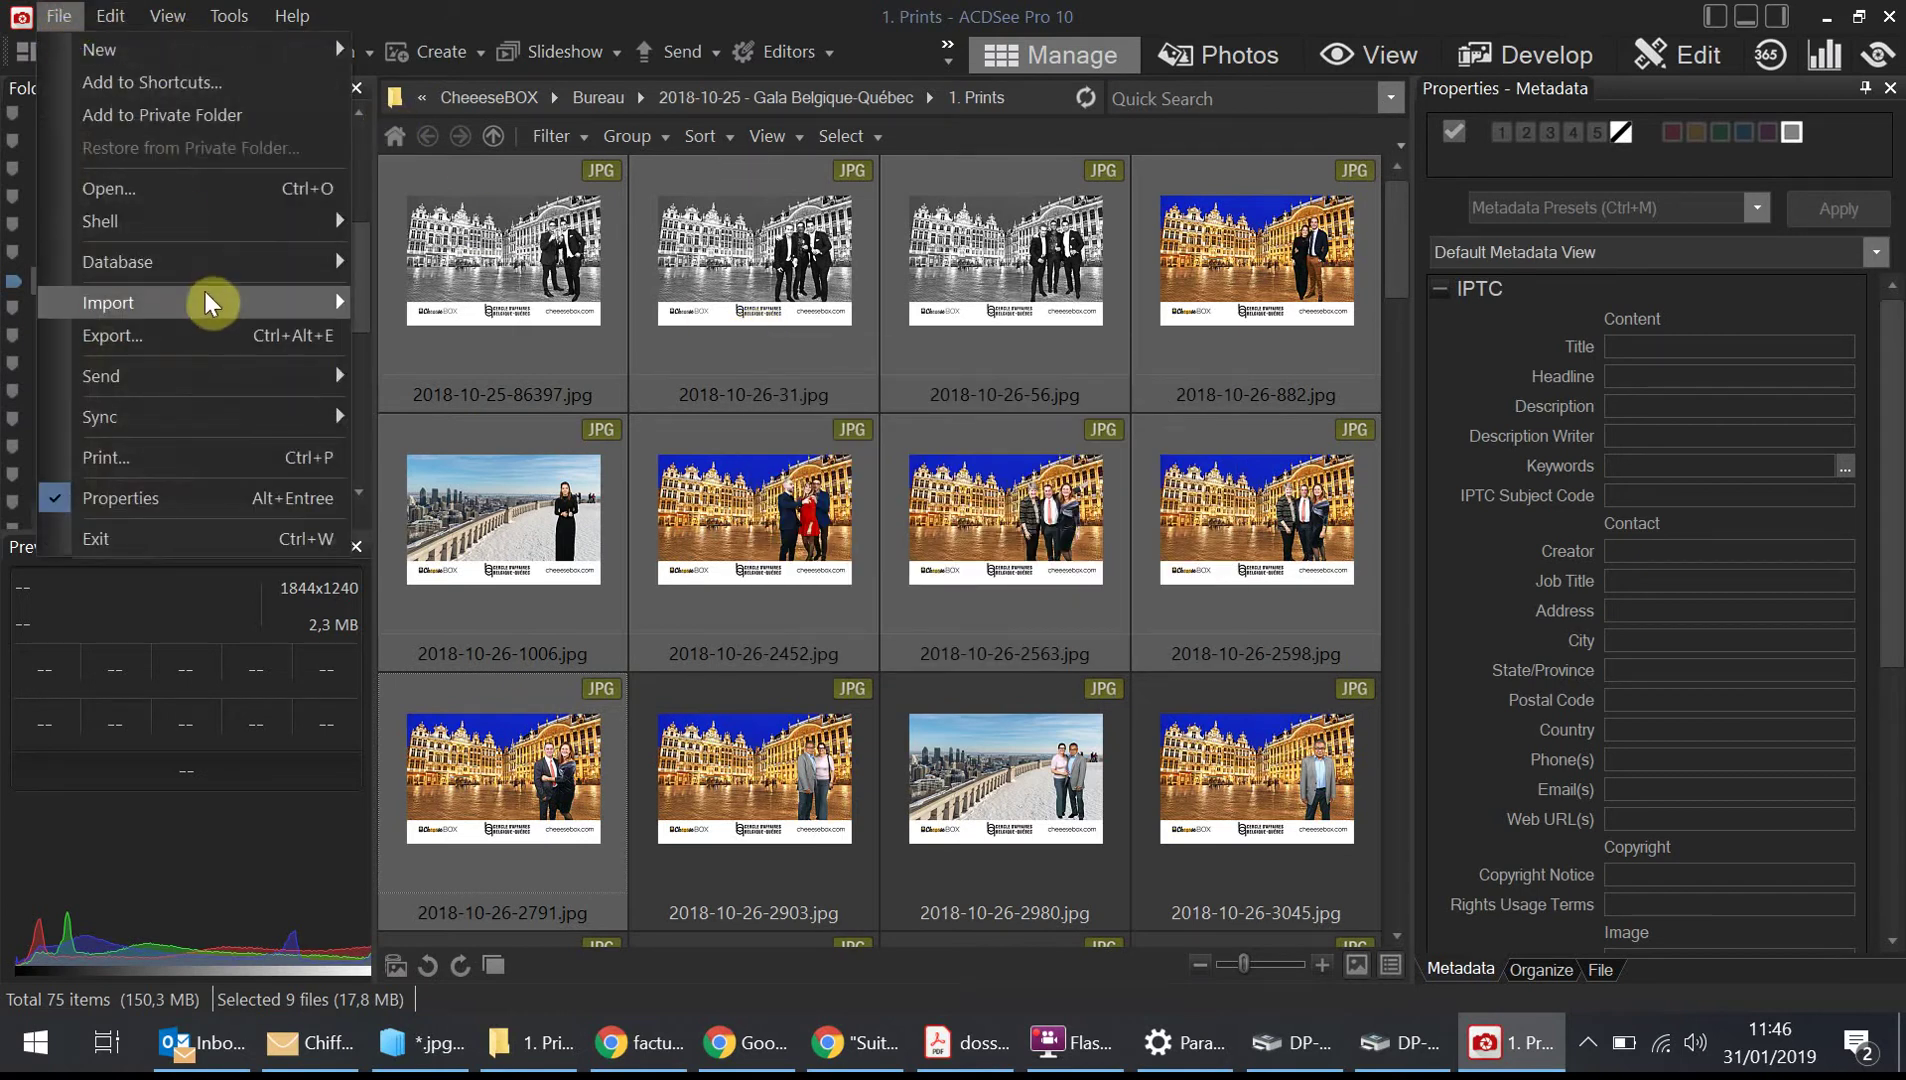
mouse_move(207, 306)
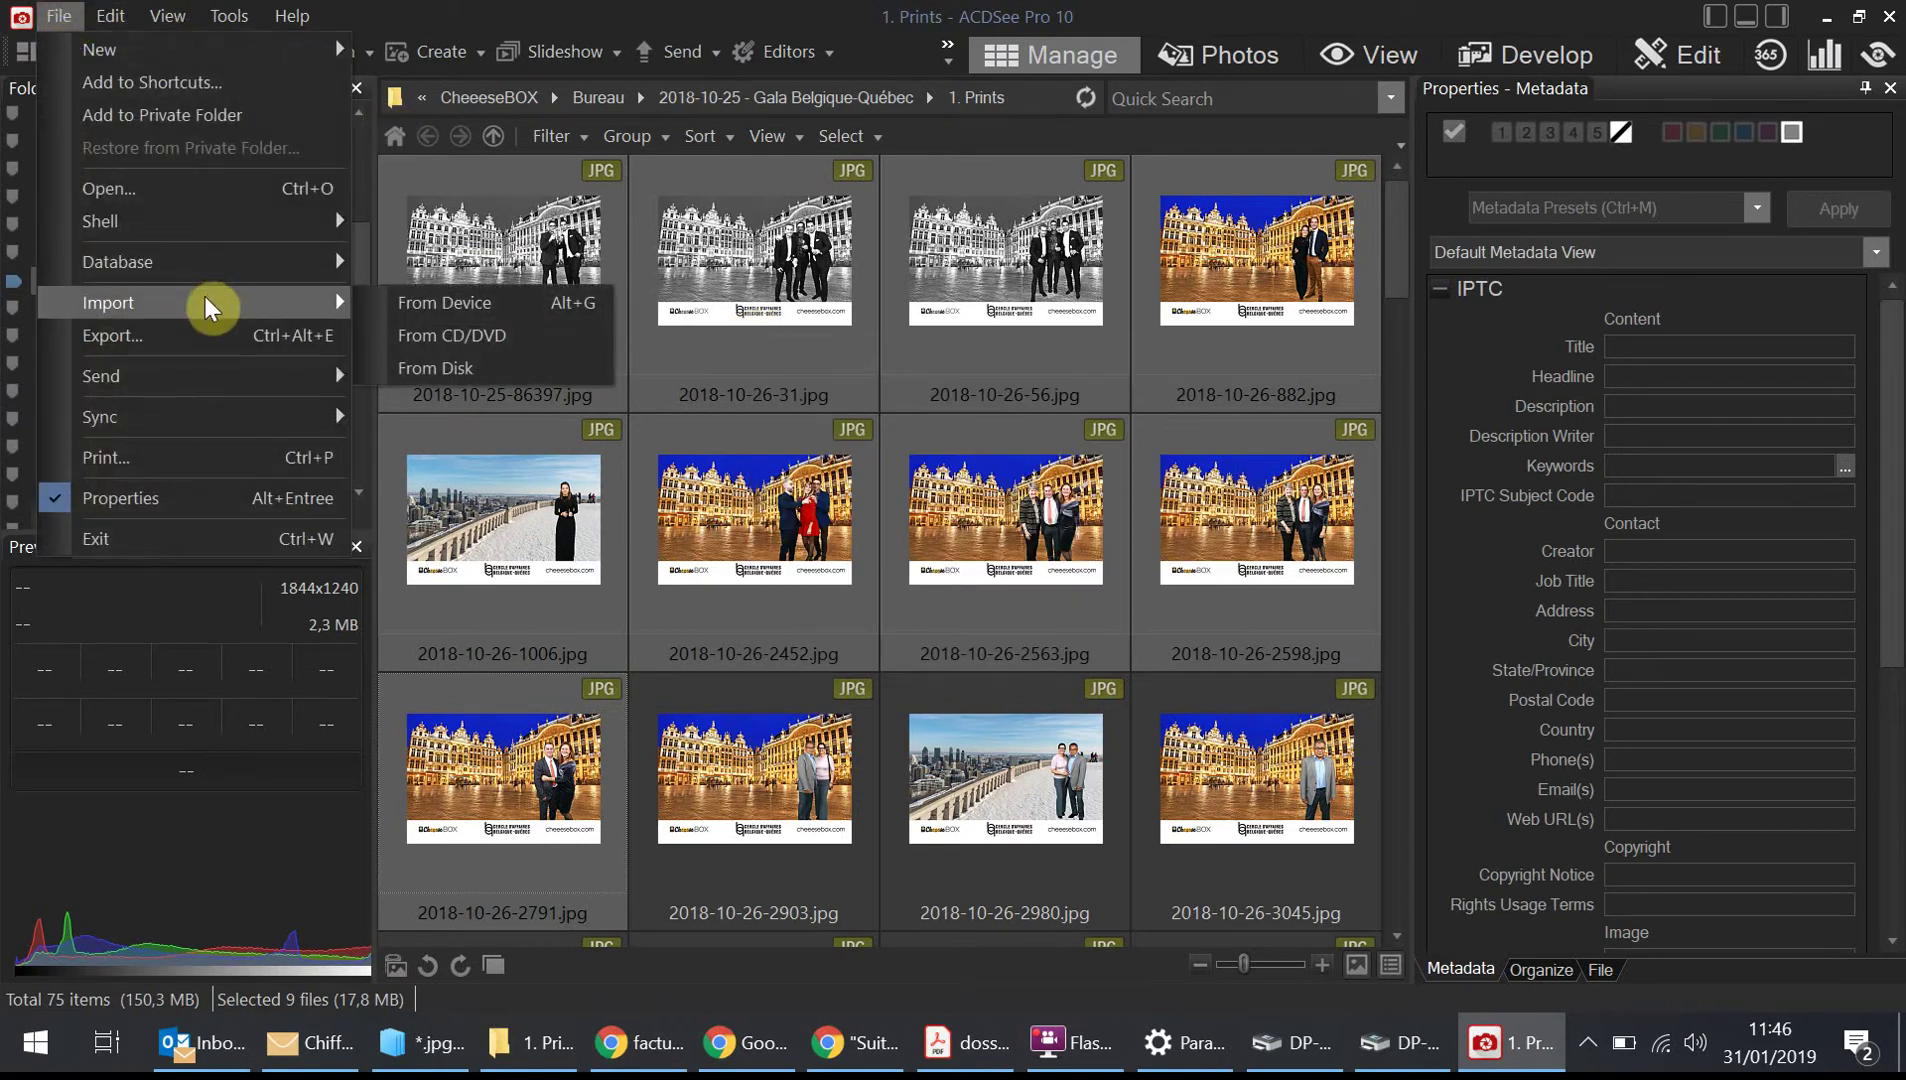
click(683, 3)
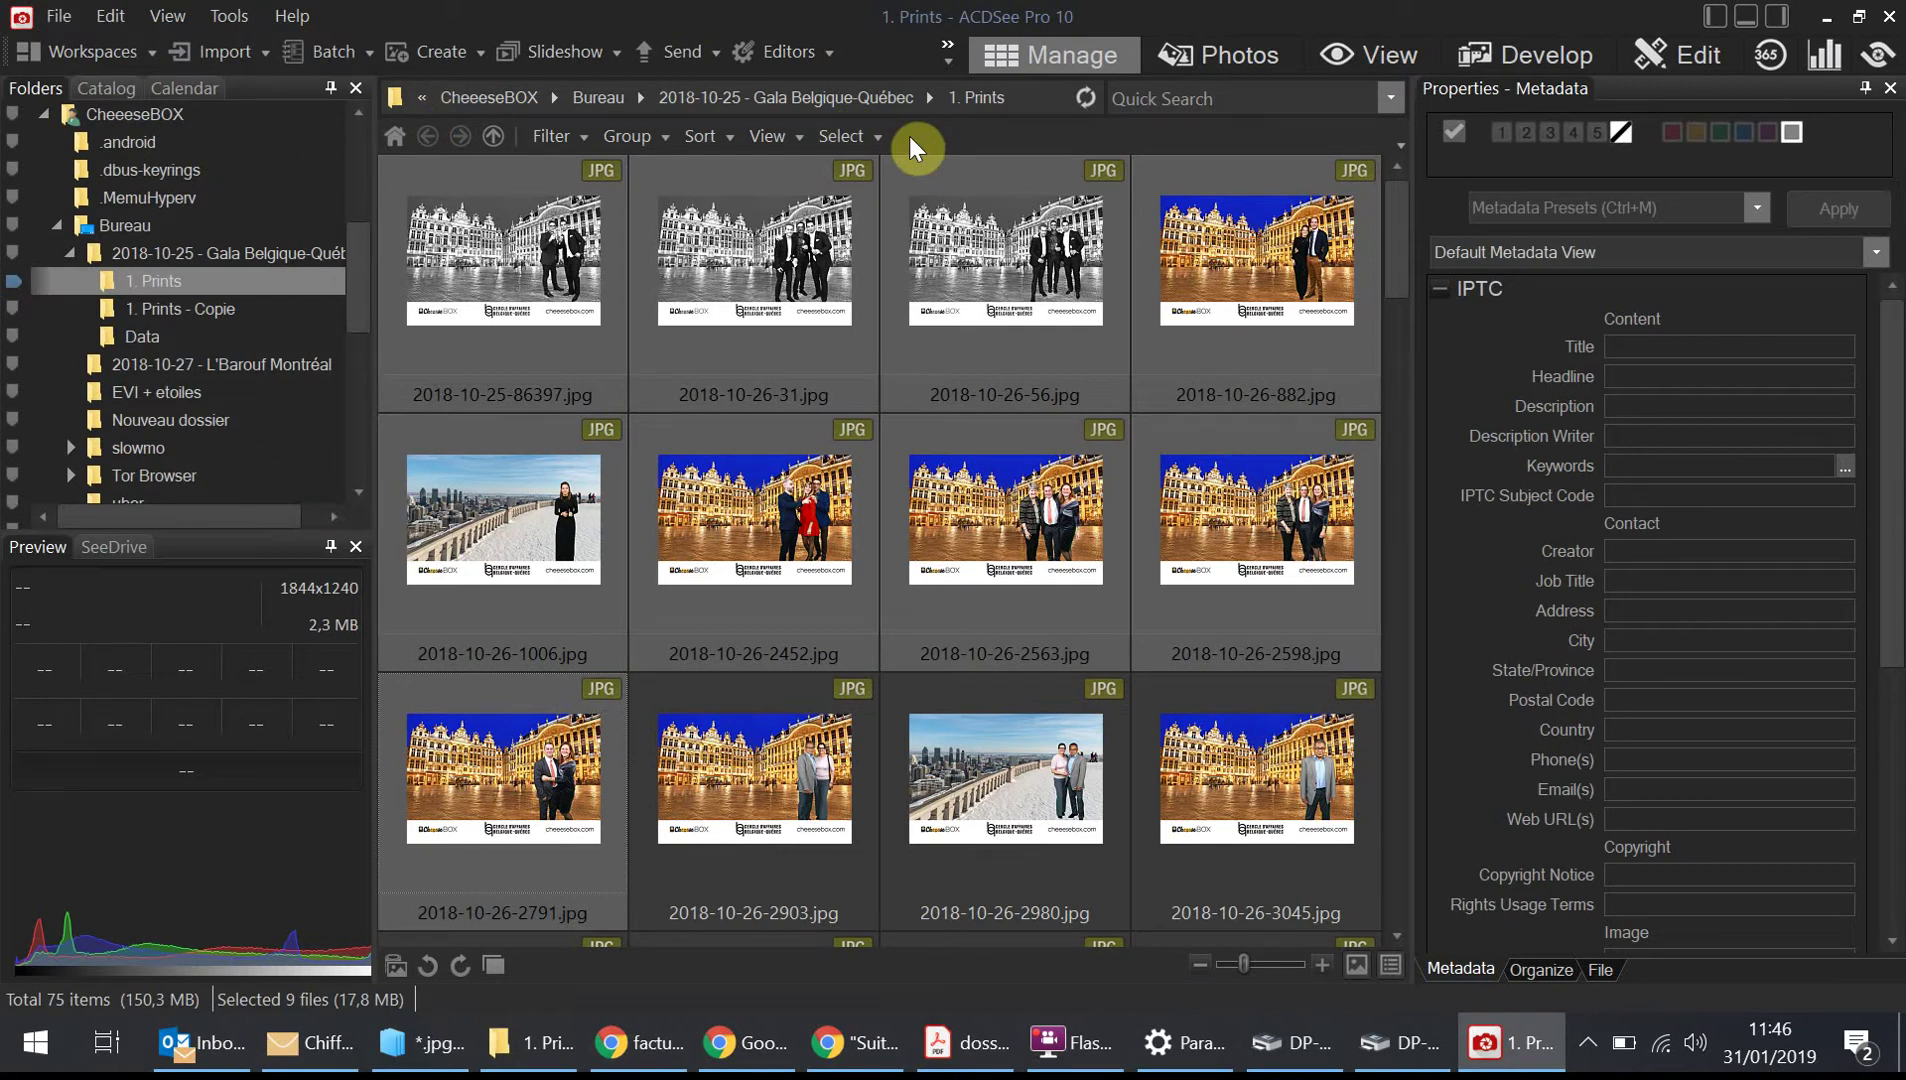
Open the print setup for the selected photos in 1. Prints and choose DP-DS620 as the printer
key(ctrl+p)
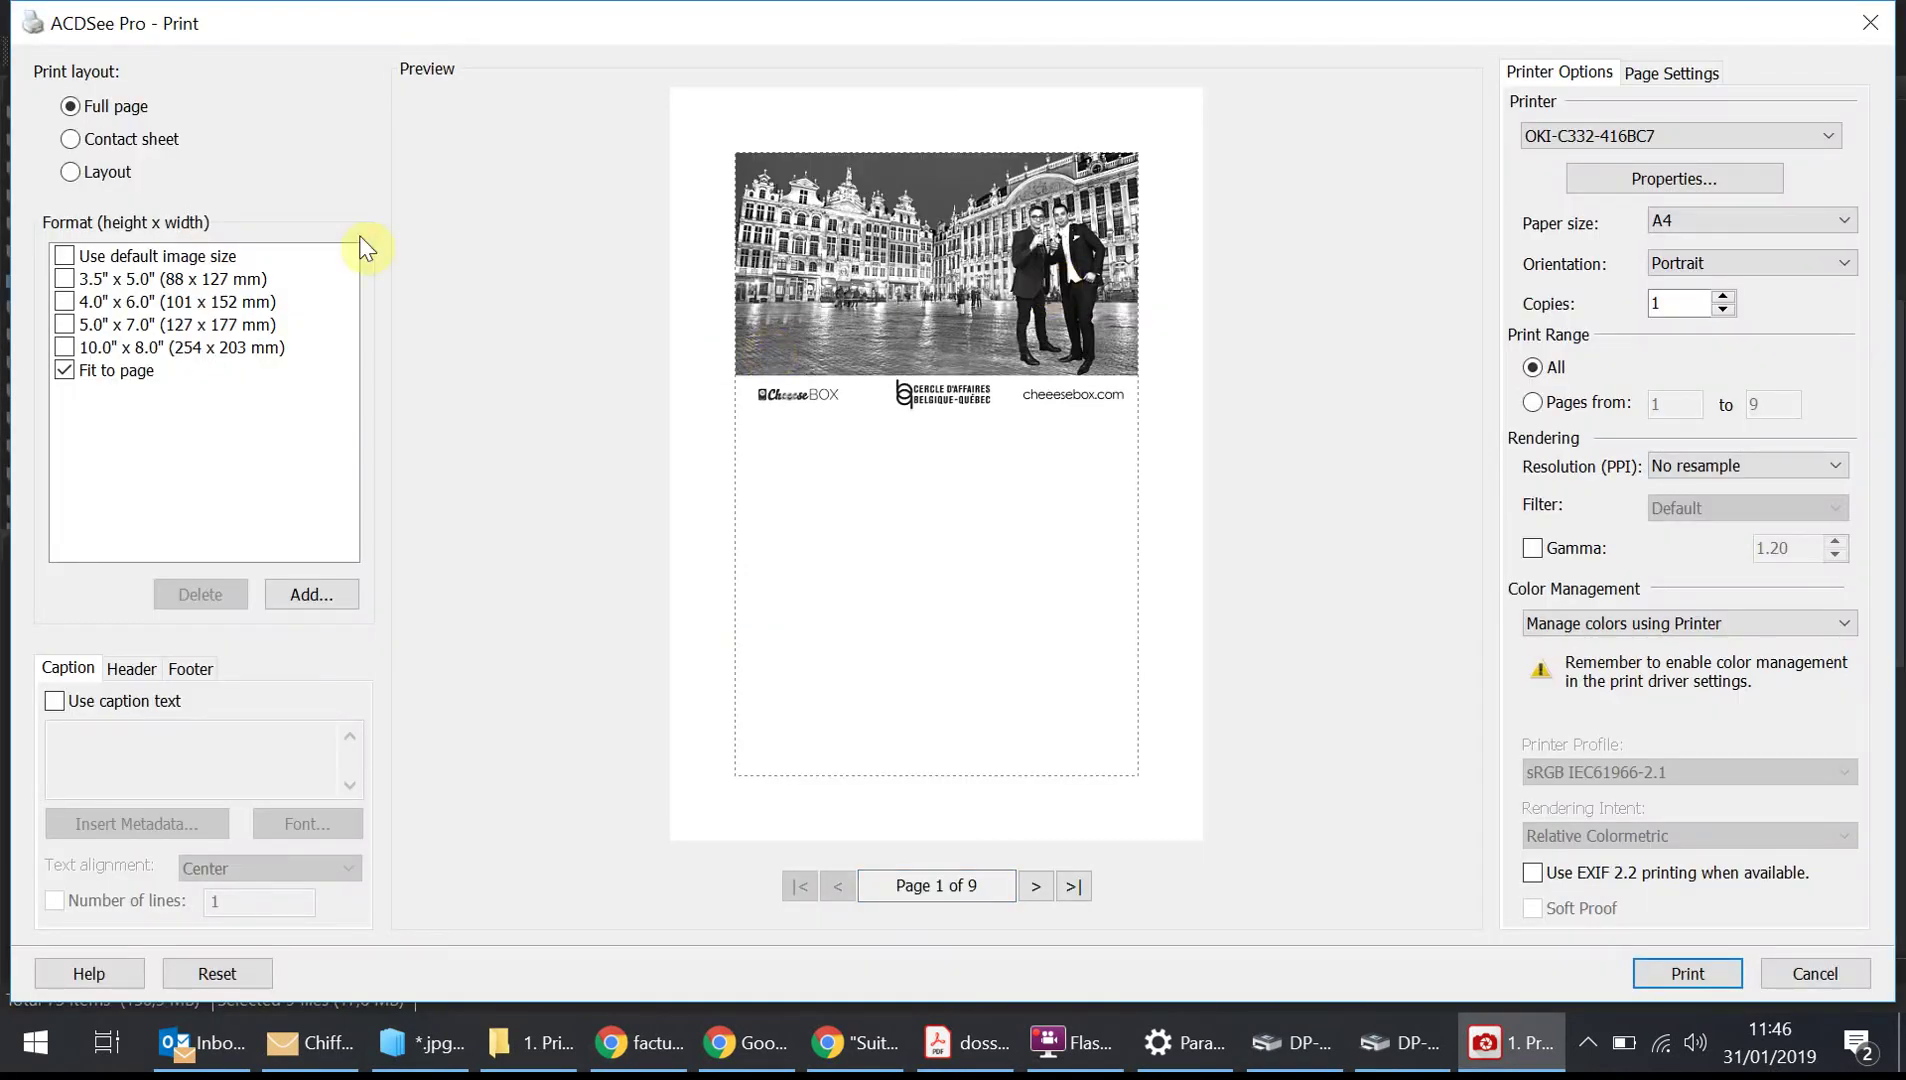
click(1622, 134)
click(1600, 180)
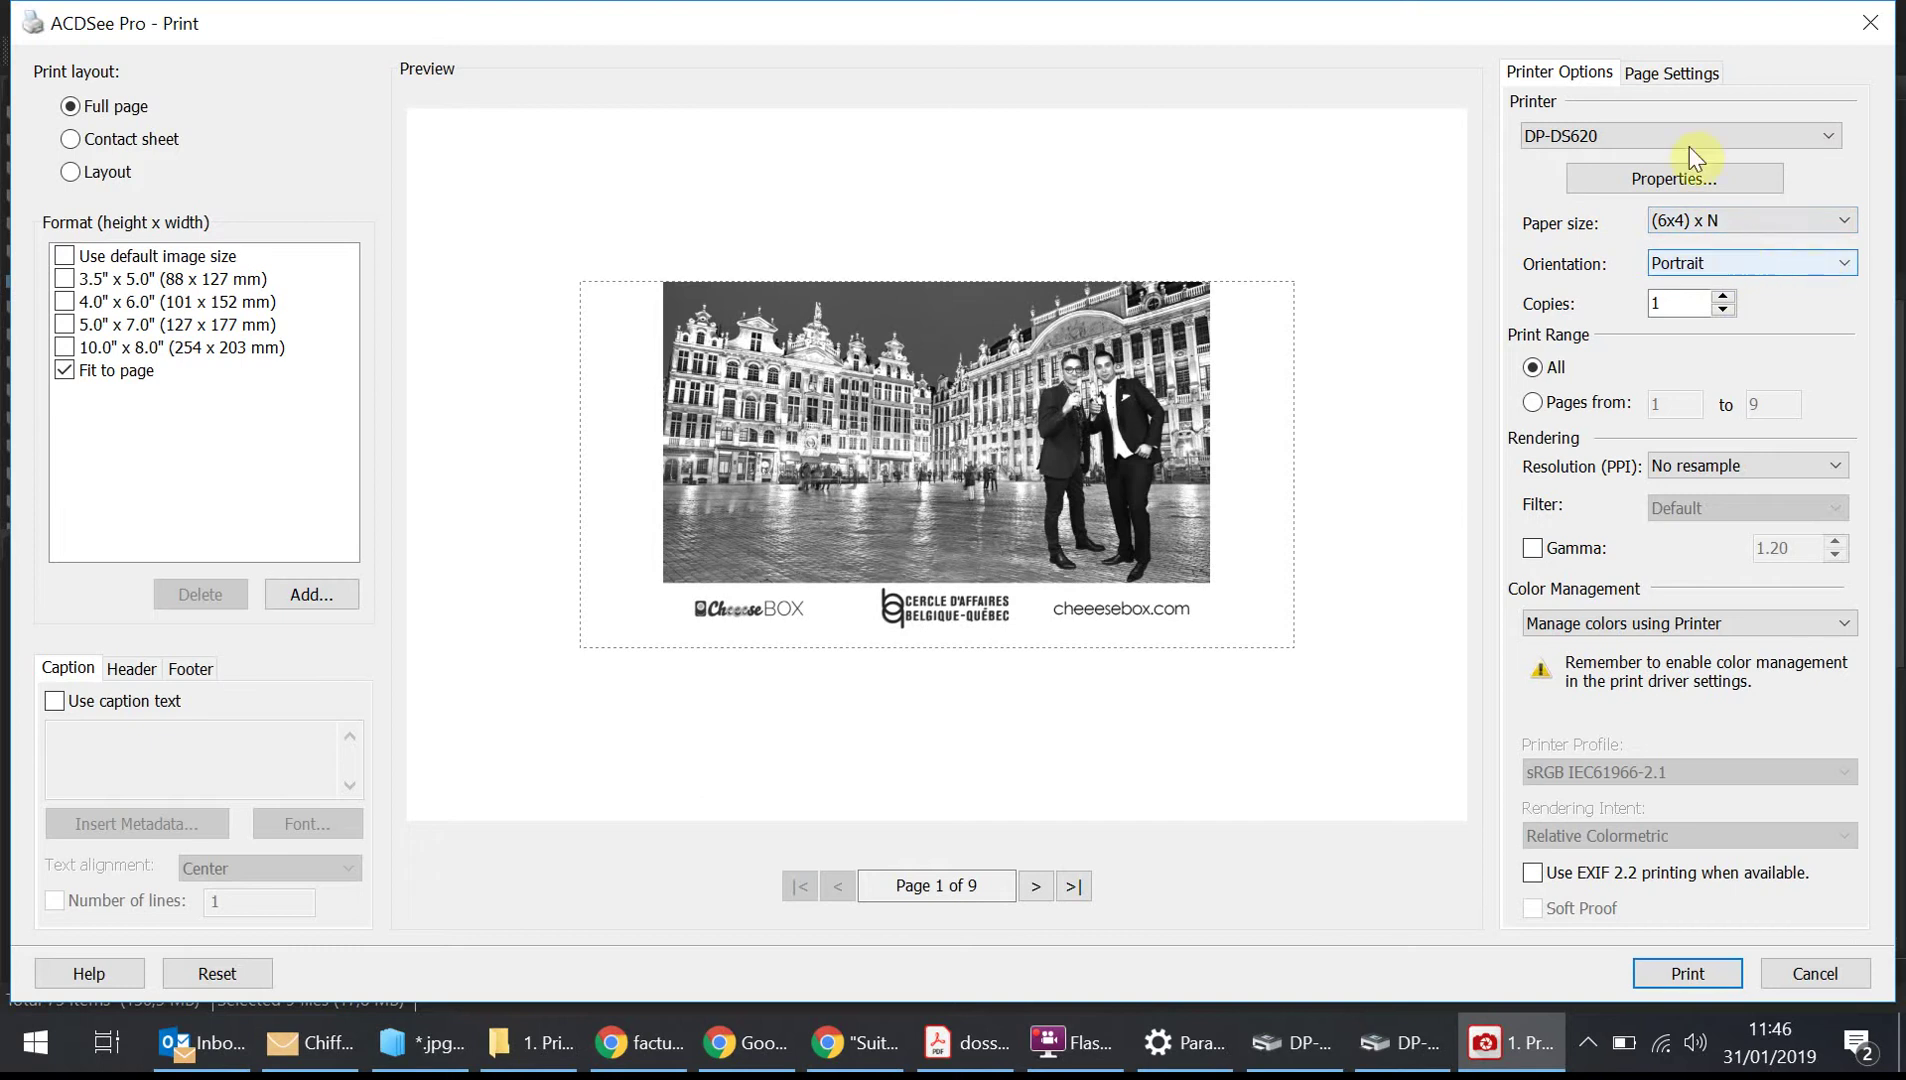
Set the top, right, left and bottom page margins to 0 and print the selected photos
click(1660, 72)
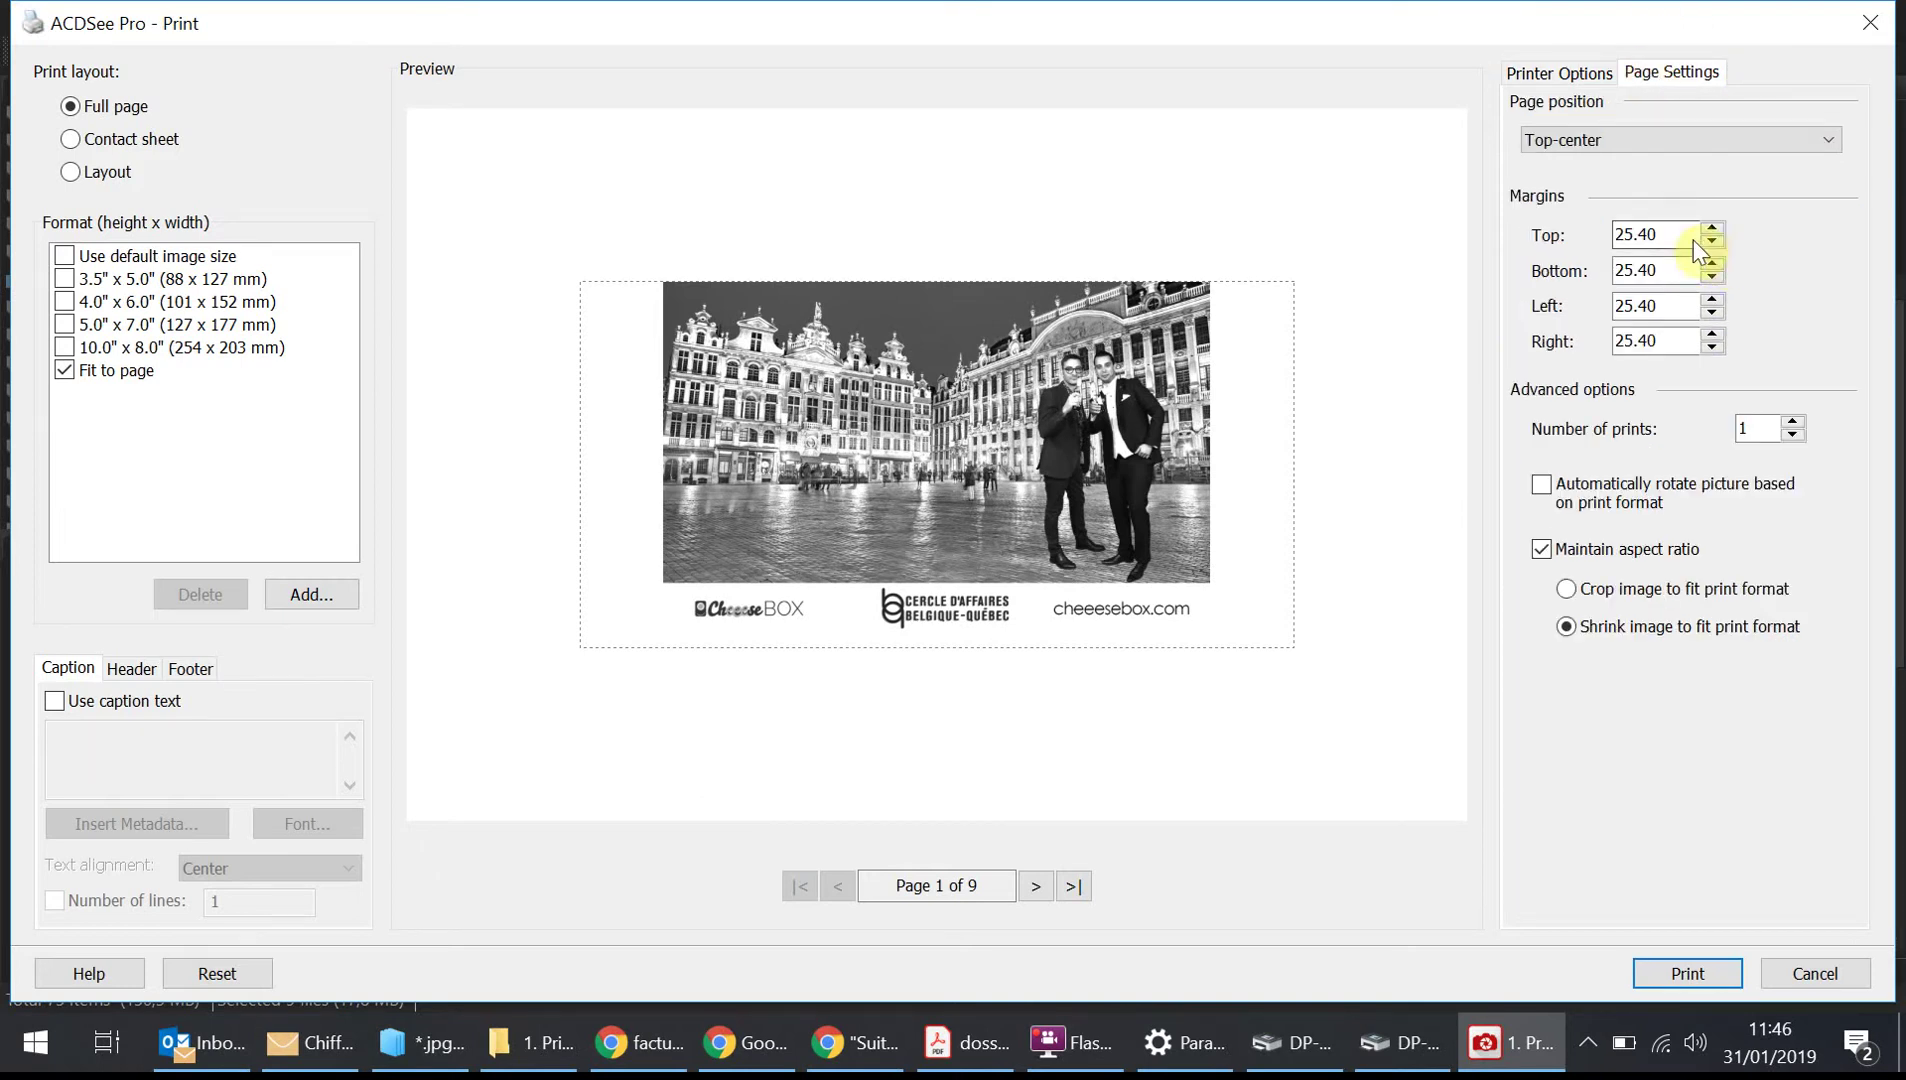
drag(1672, 236, 1449, 233)
text(0)
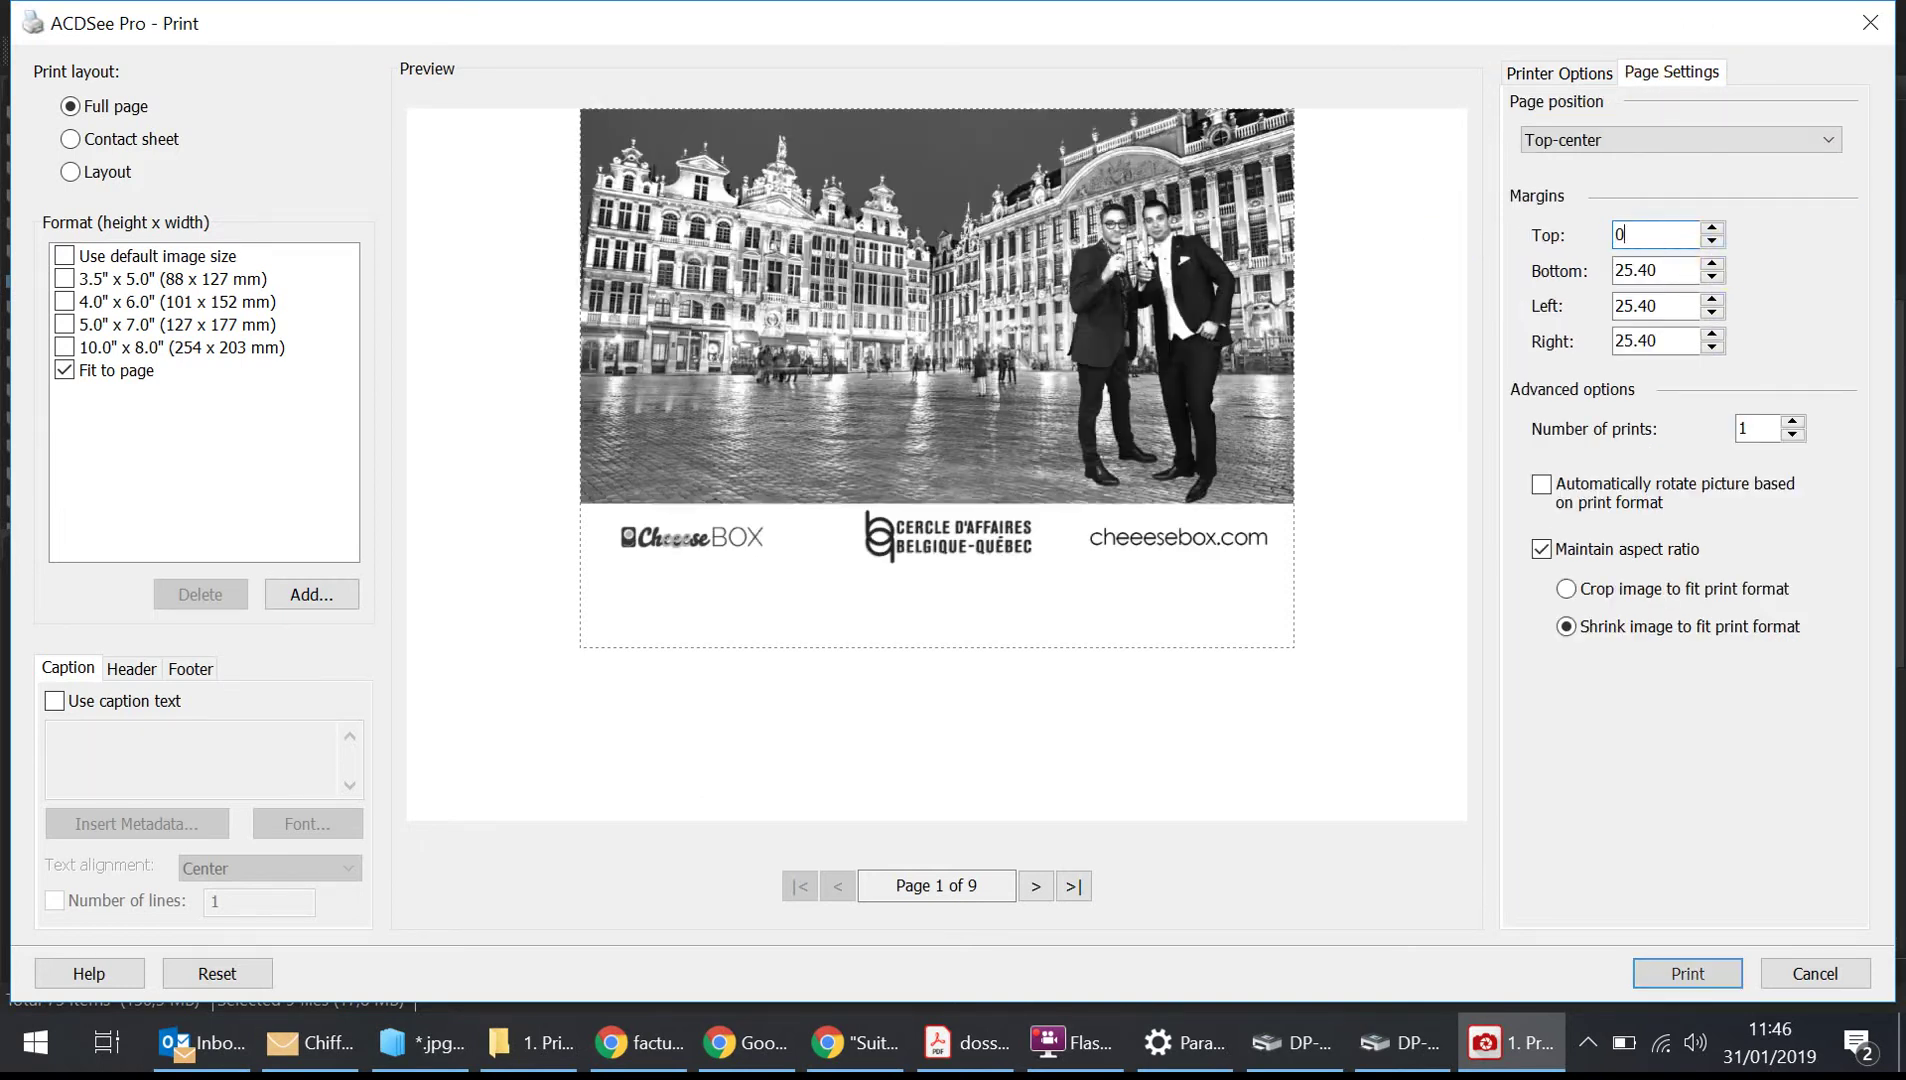
click(1655, 341)
text(0)
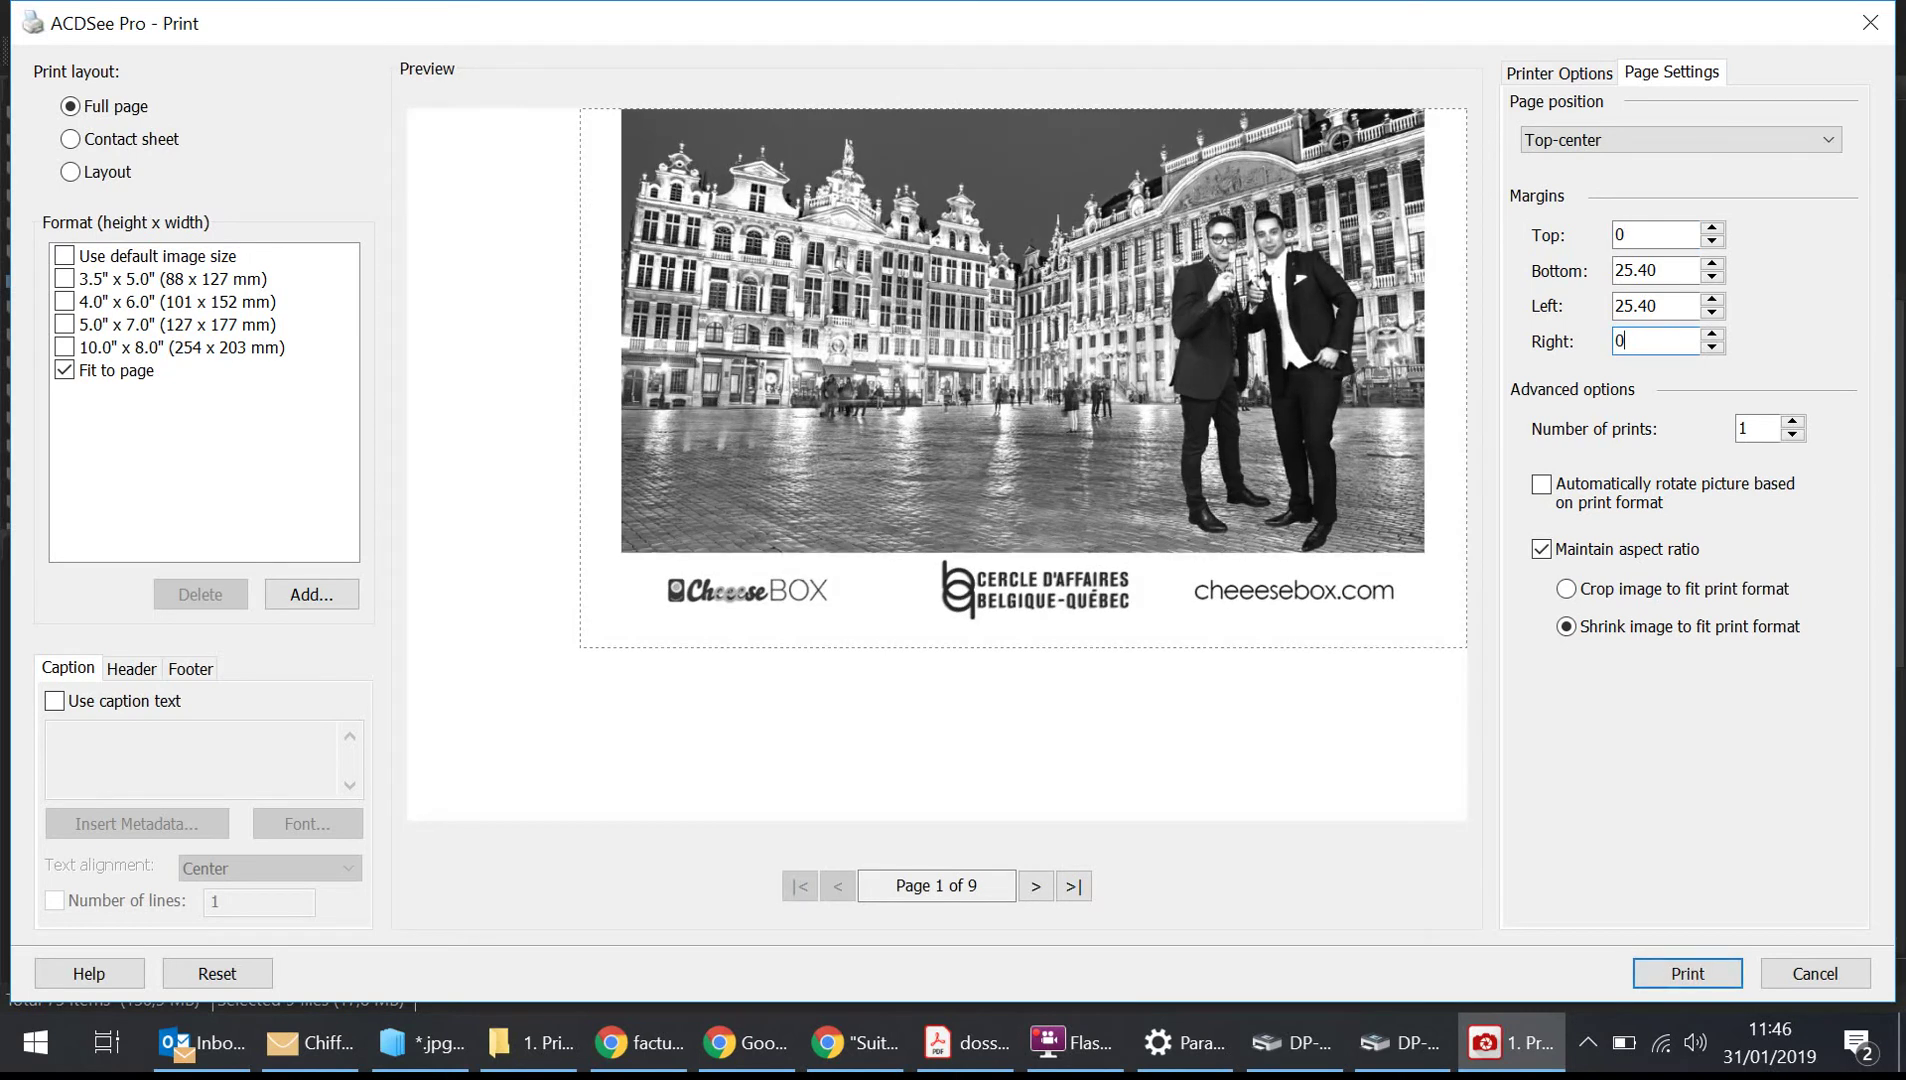
click(1655, 341)
click(1655, 306)
text(0)
key(Tab)
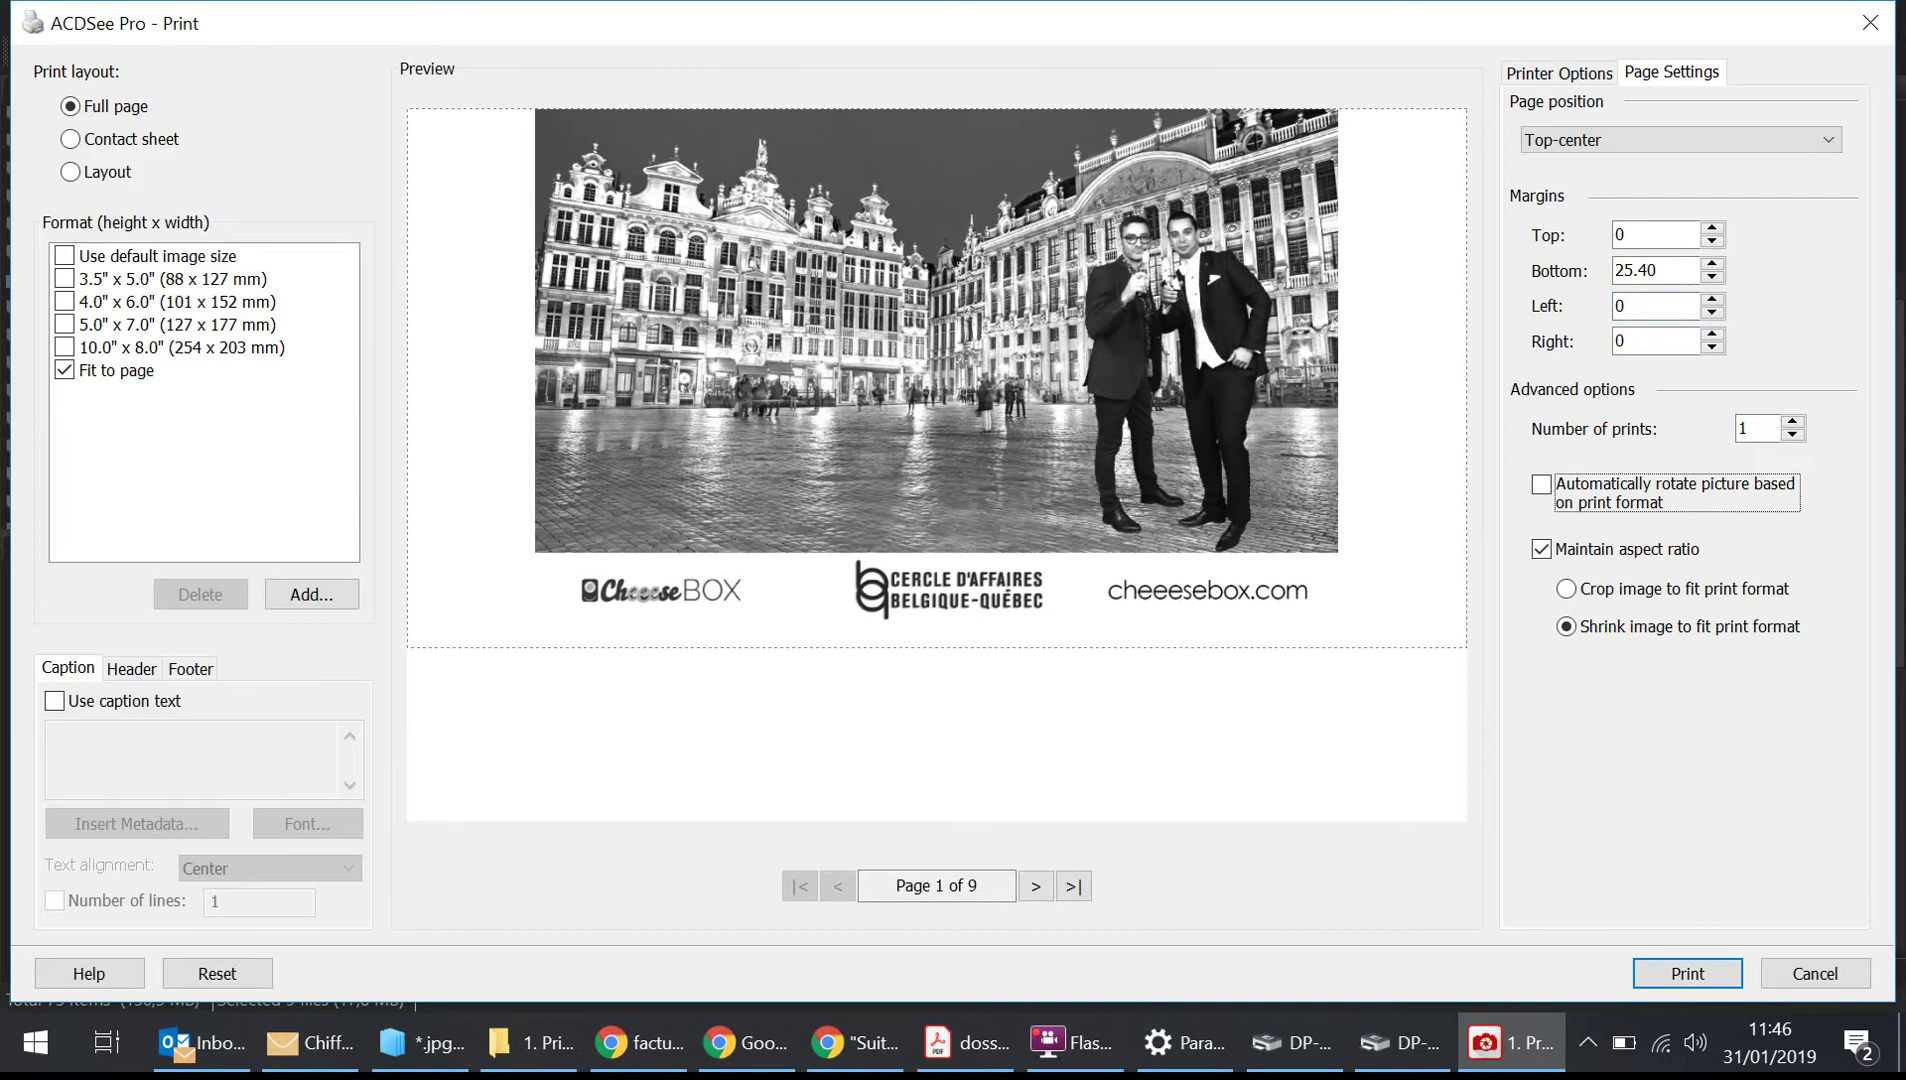
key(Tab)
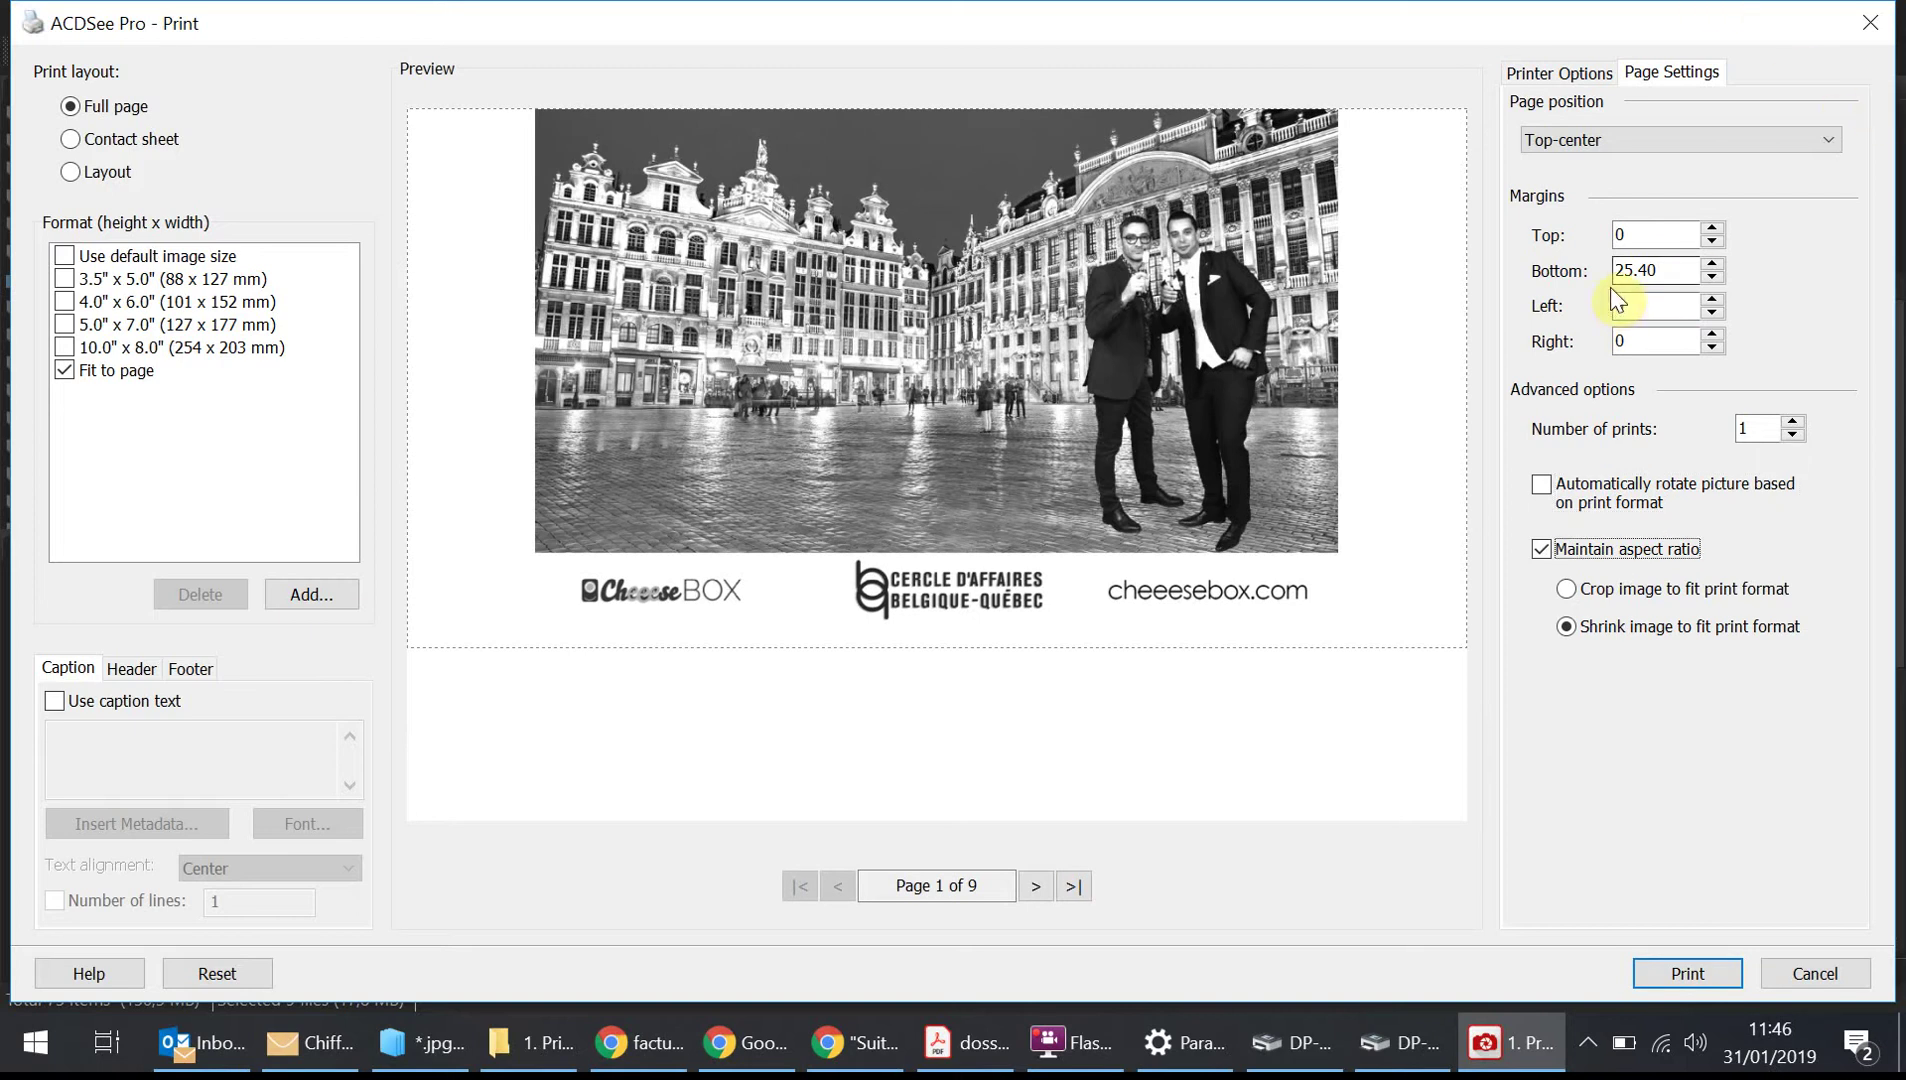
click(1660, 271)
text(0)
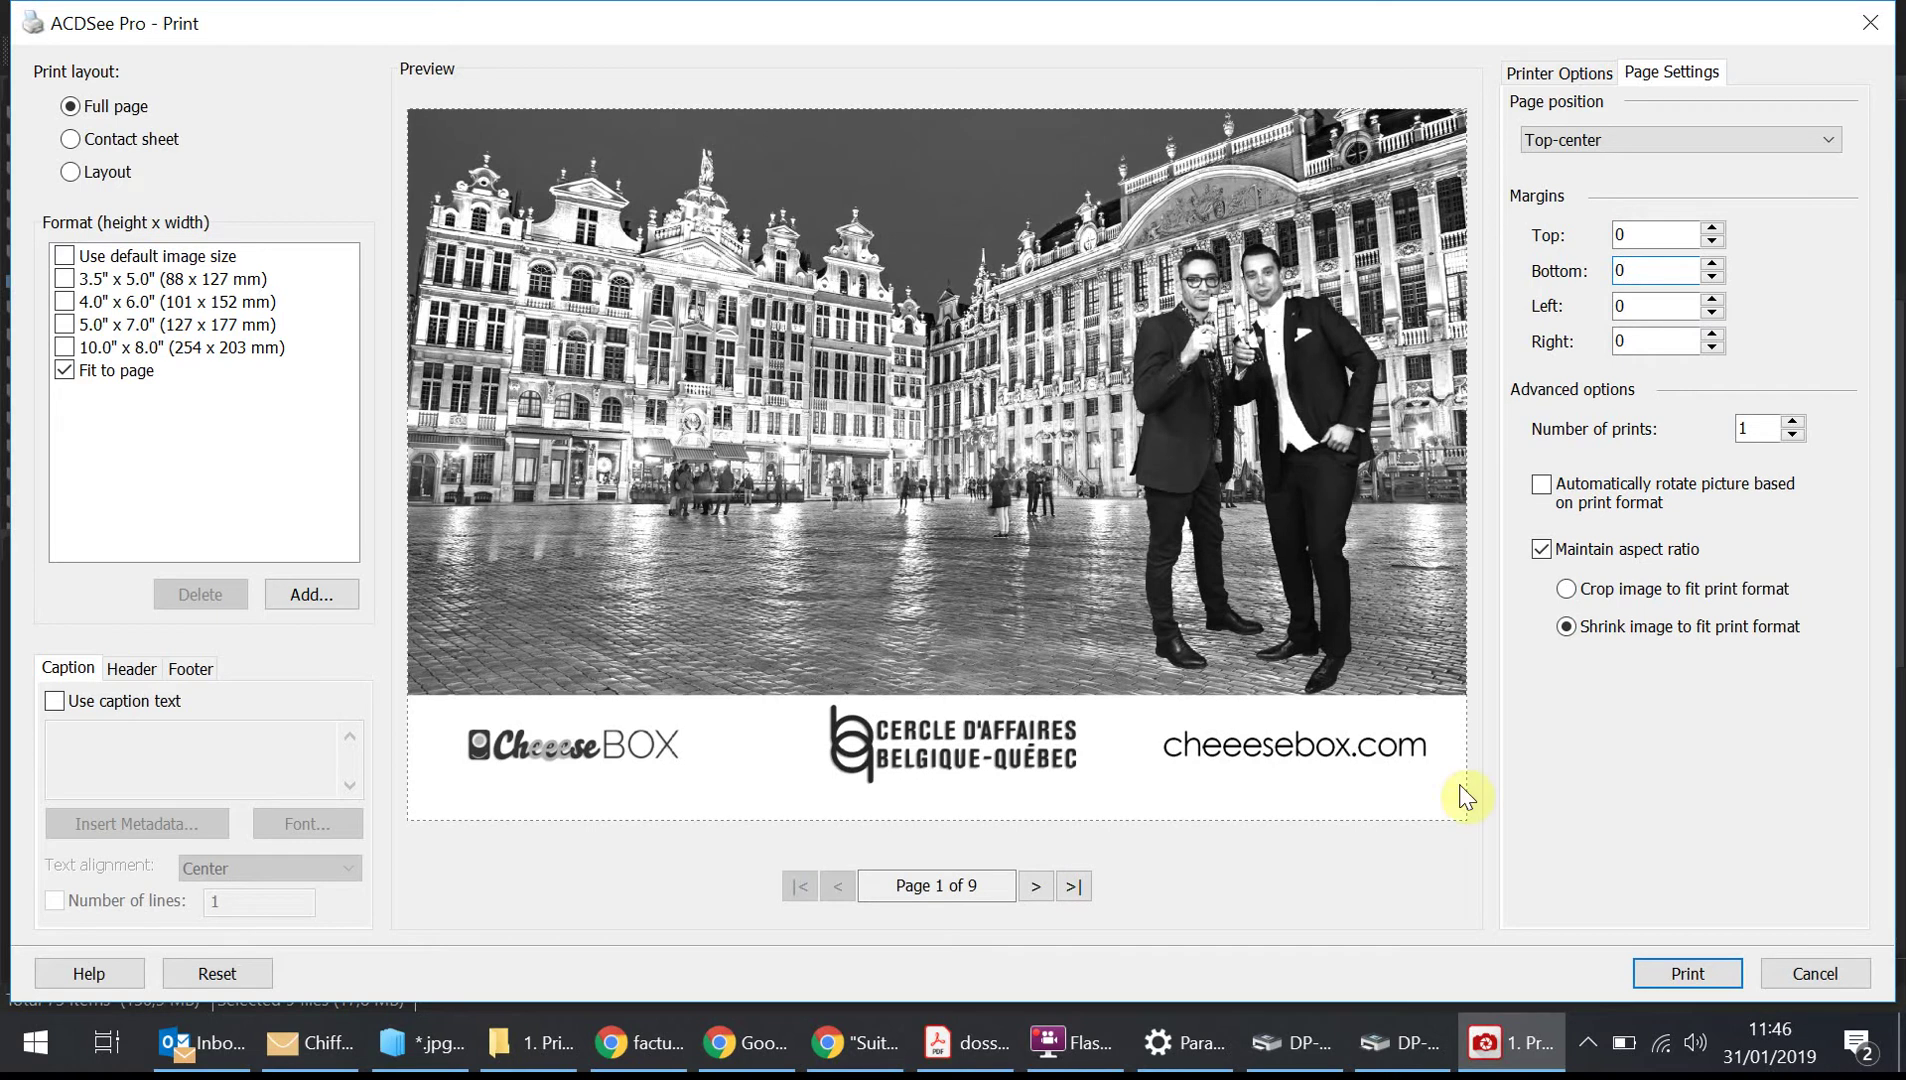
click(1686, 972)
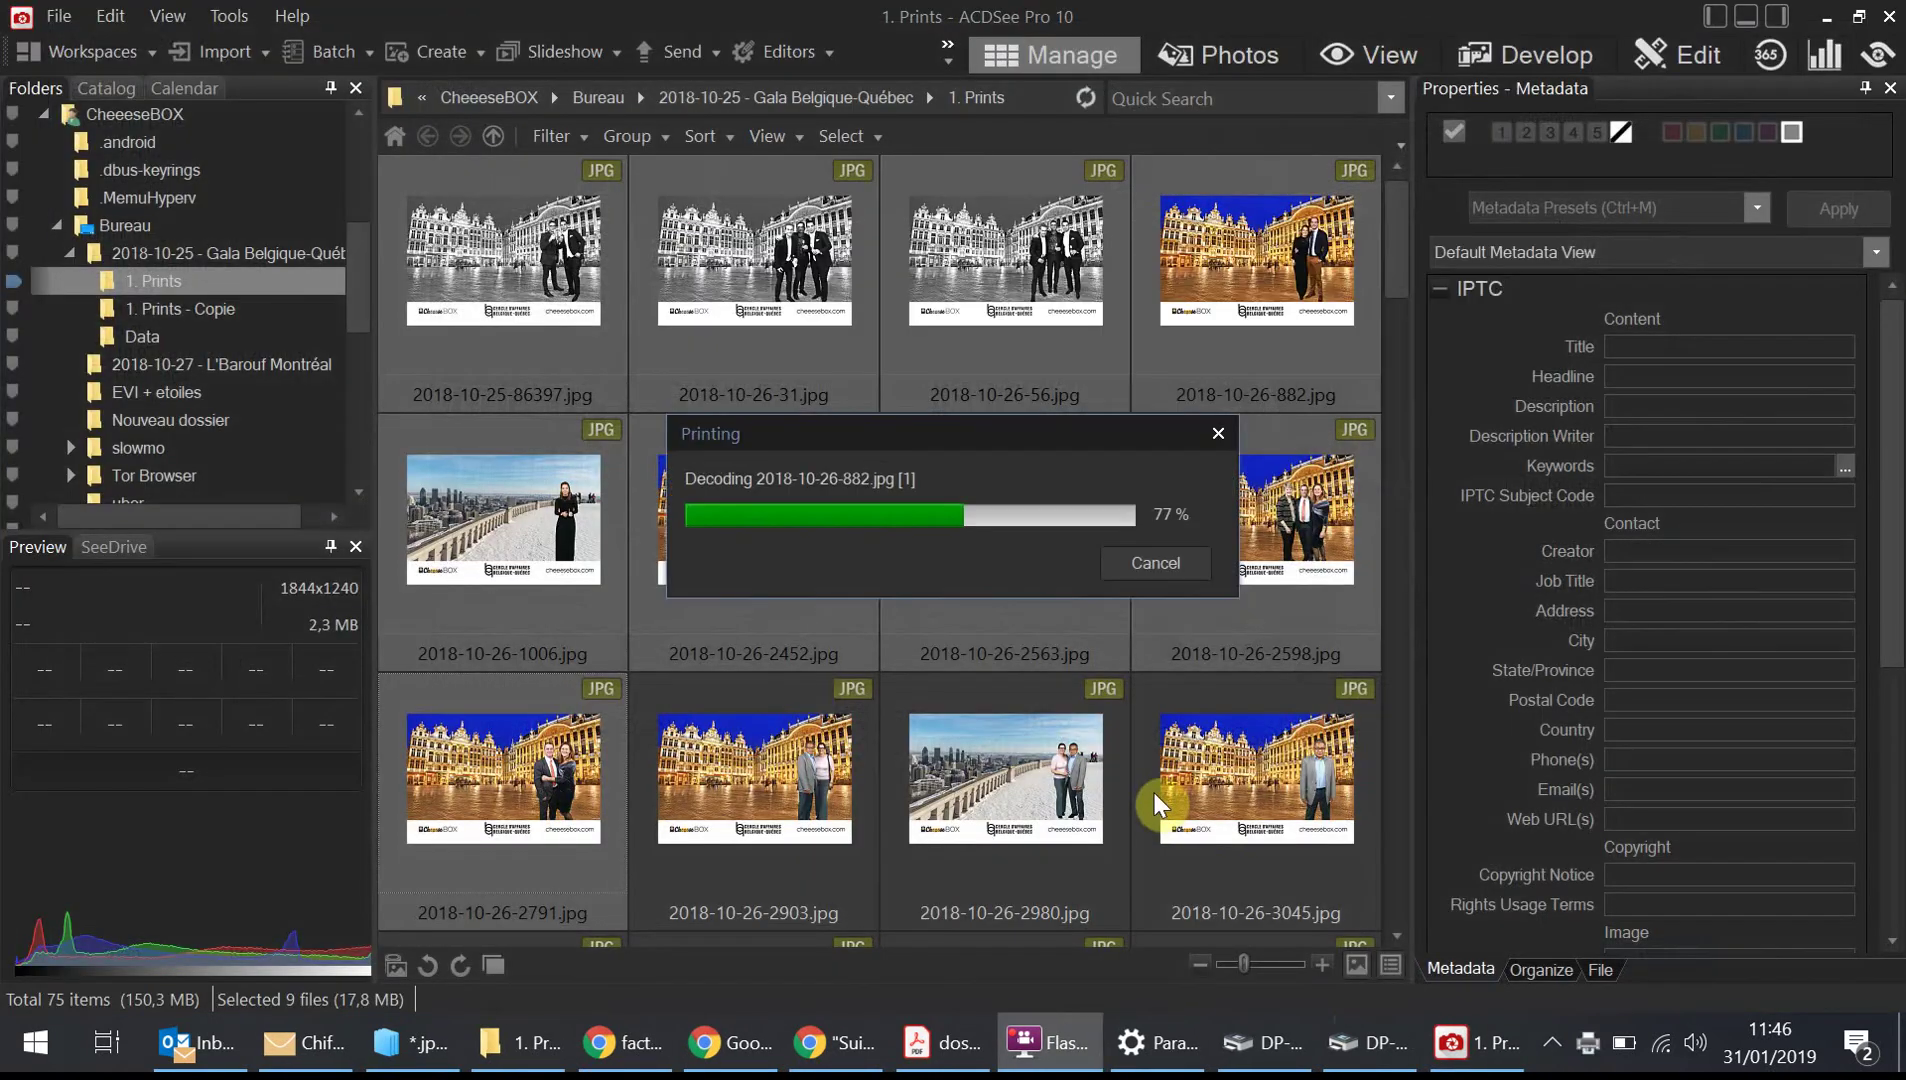
Show the DP-DS620 and DP-DS620 (Copie 1) print queues to check which port handles the job
click(1266, 1045)
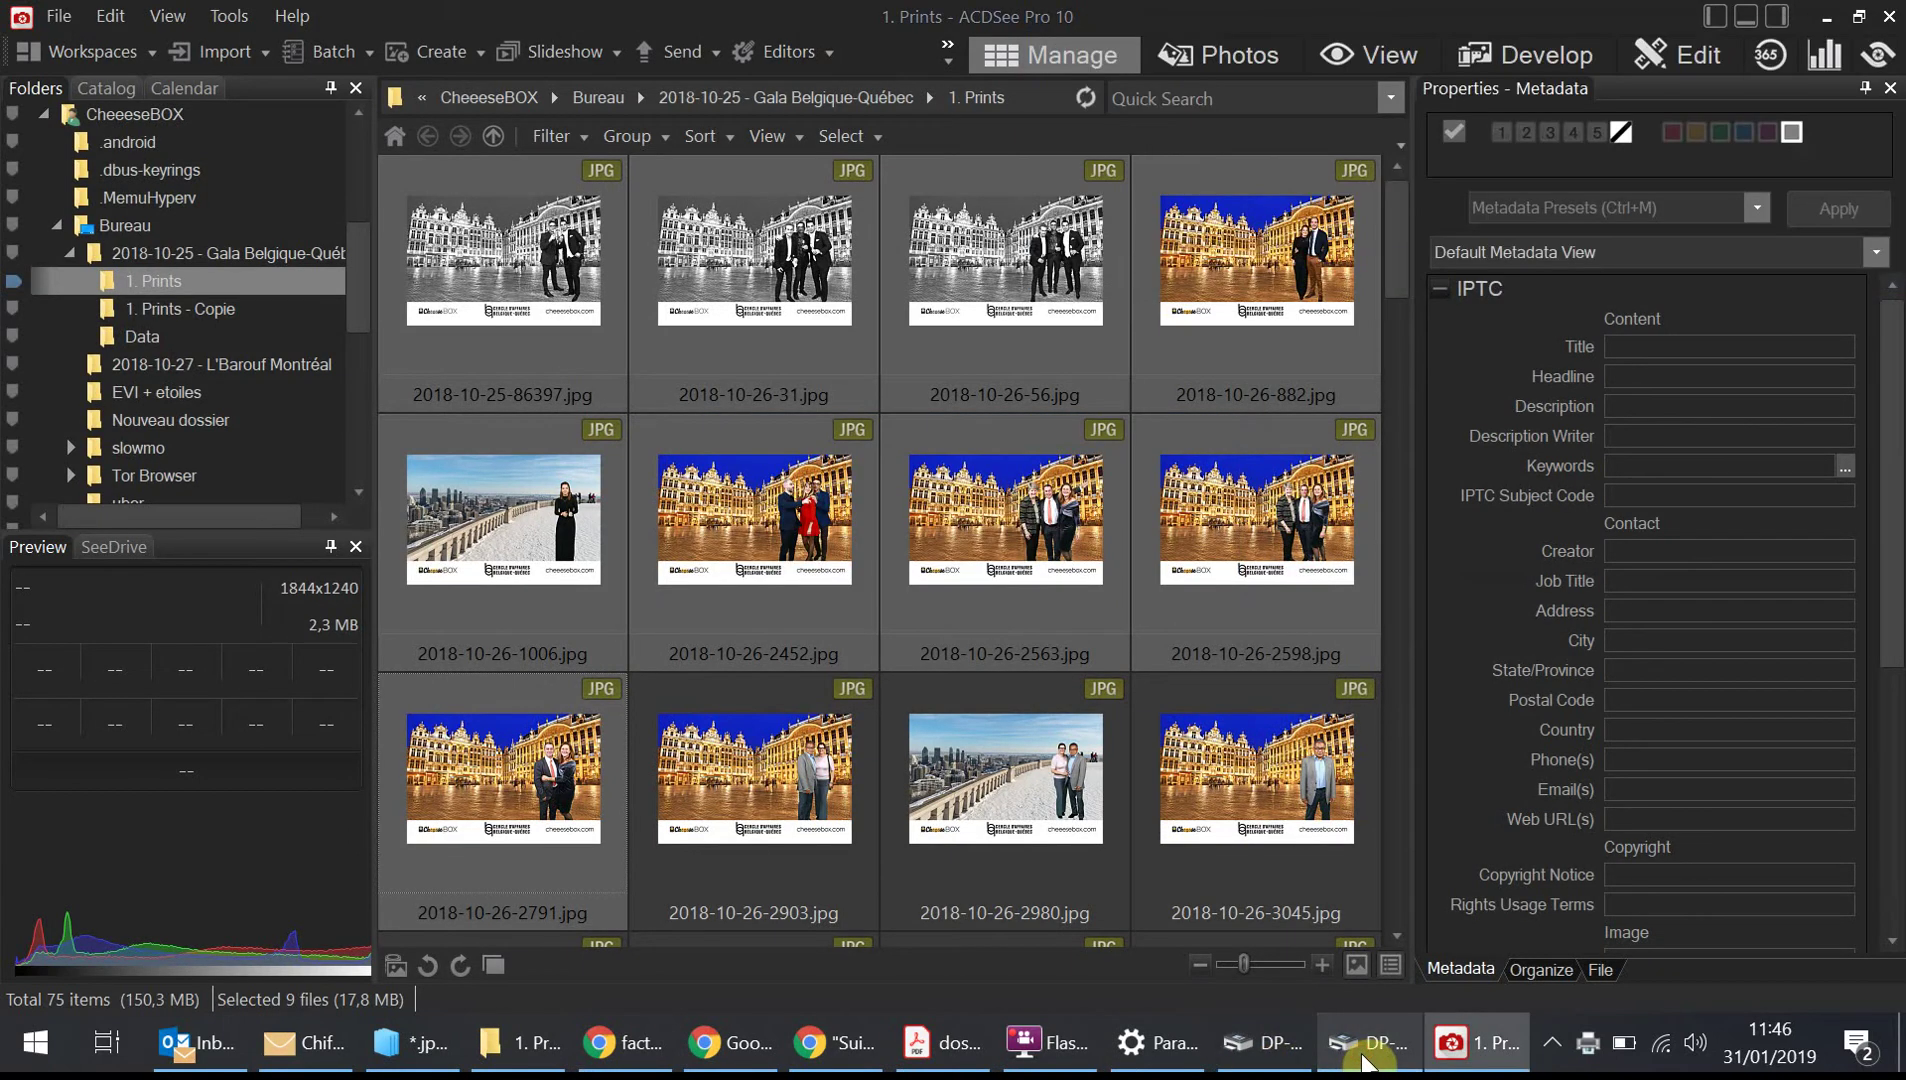
click(1364, 1058)
click(1252, 1056)
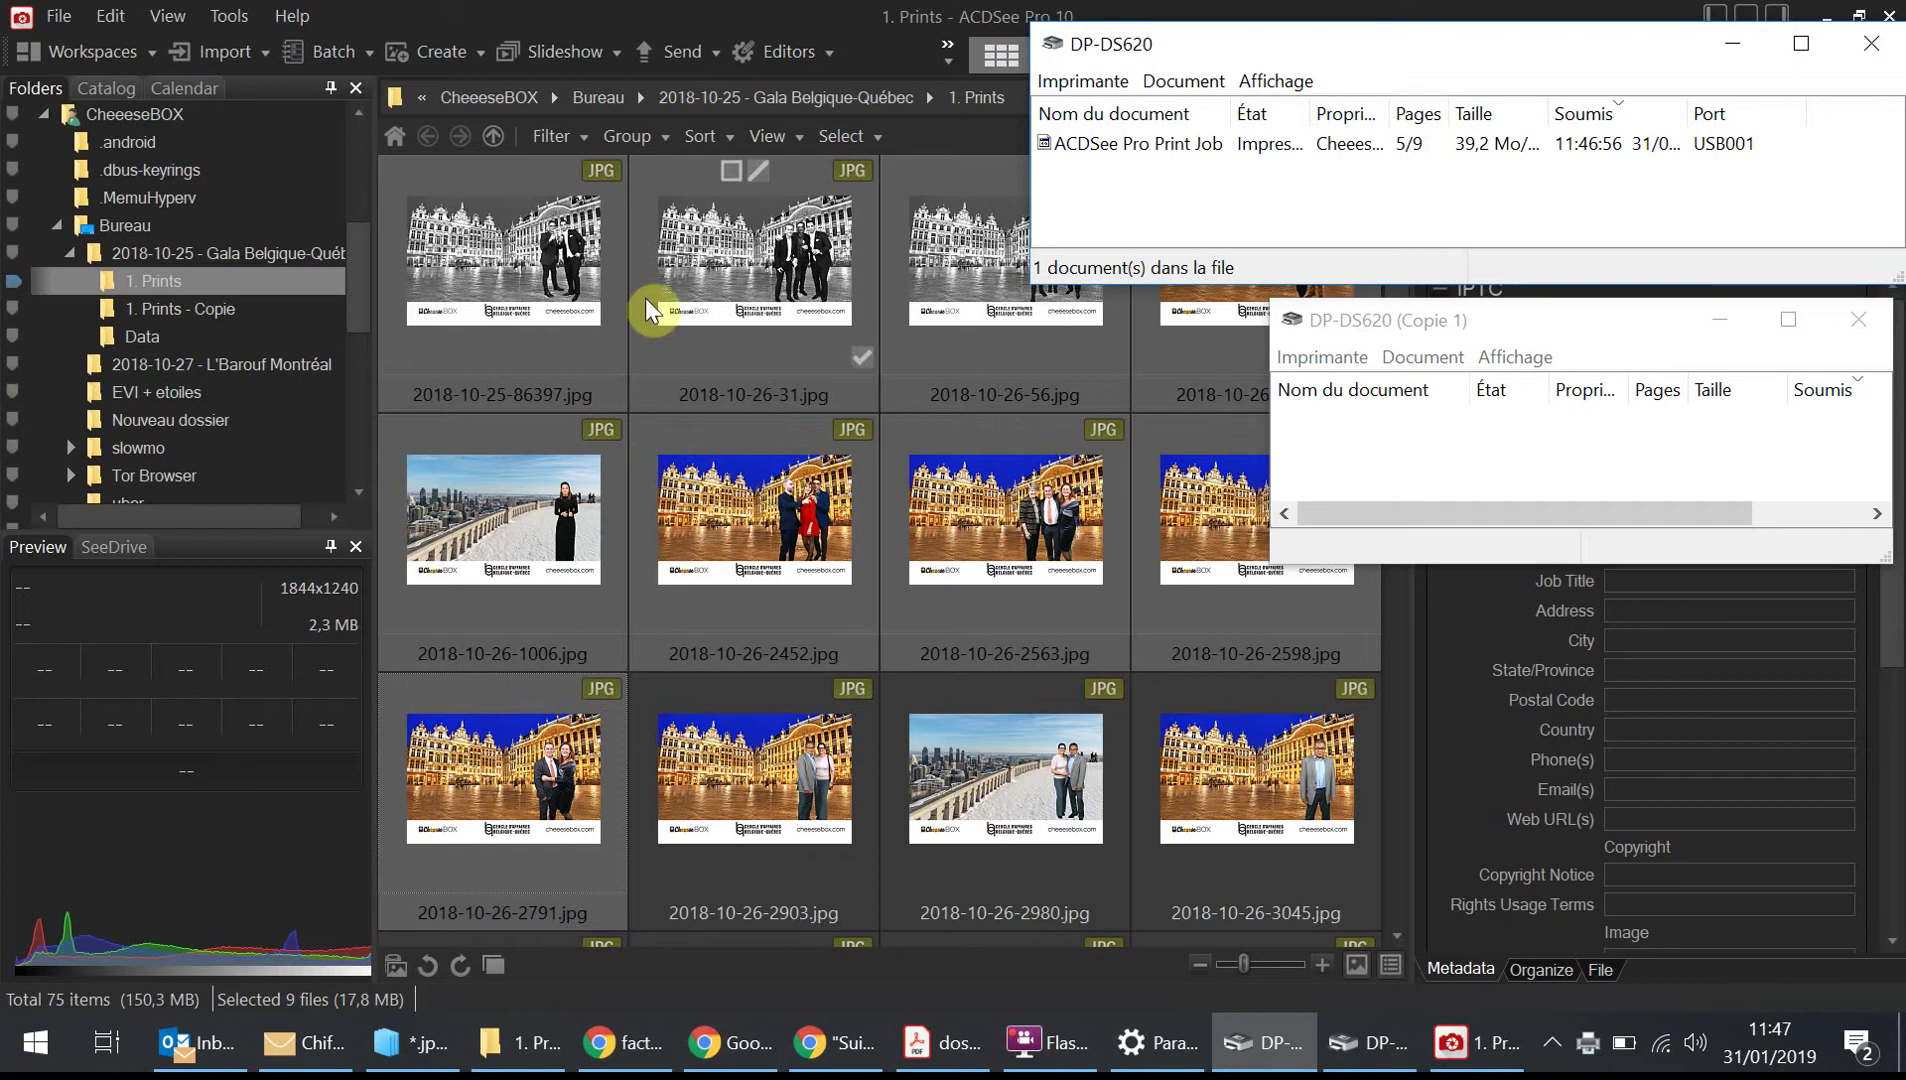
Return to ACDSee Pro and print the same selected photos a second time on DP-DS620
click(695, 20)
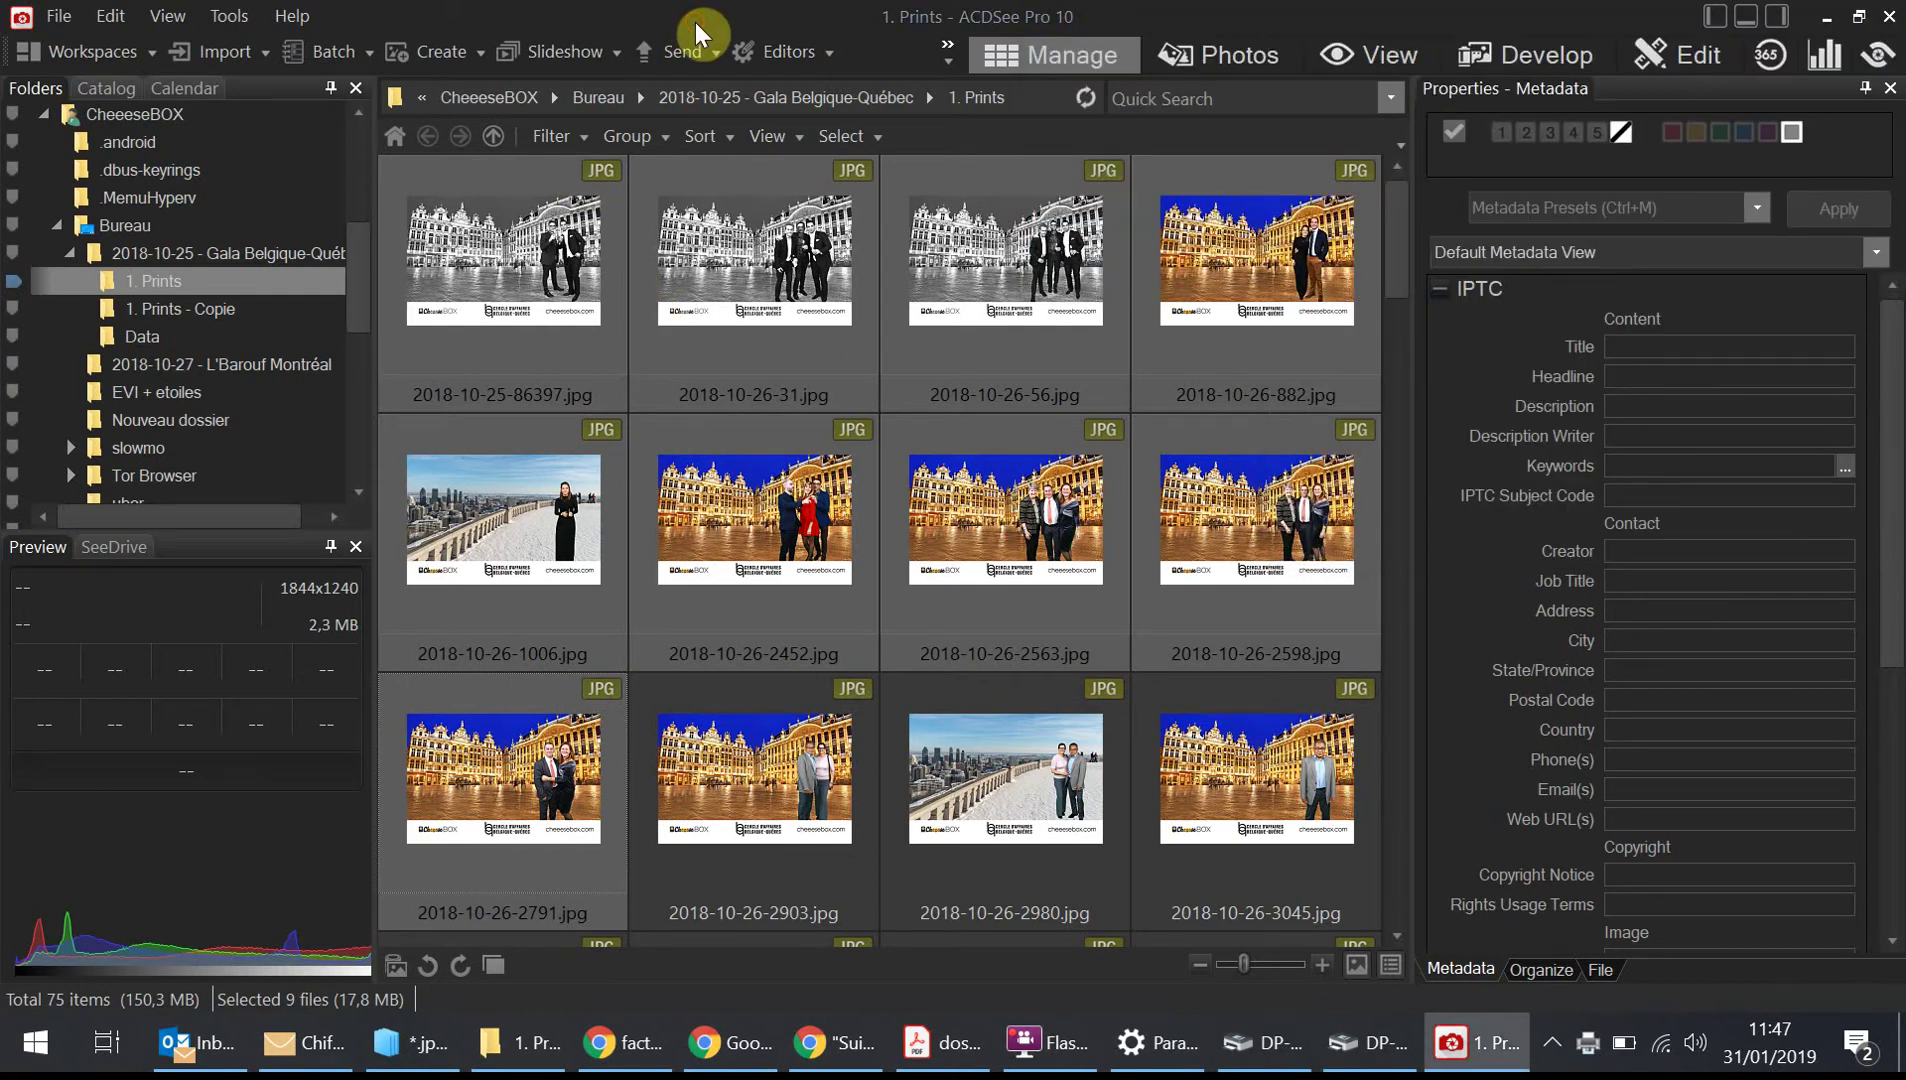
key(ctrl+p)
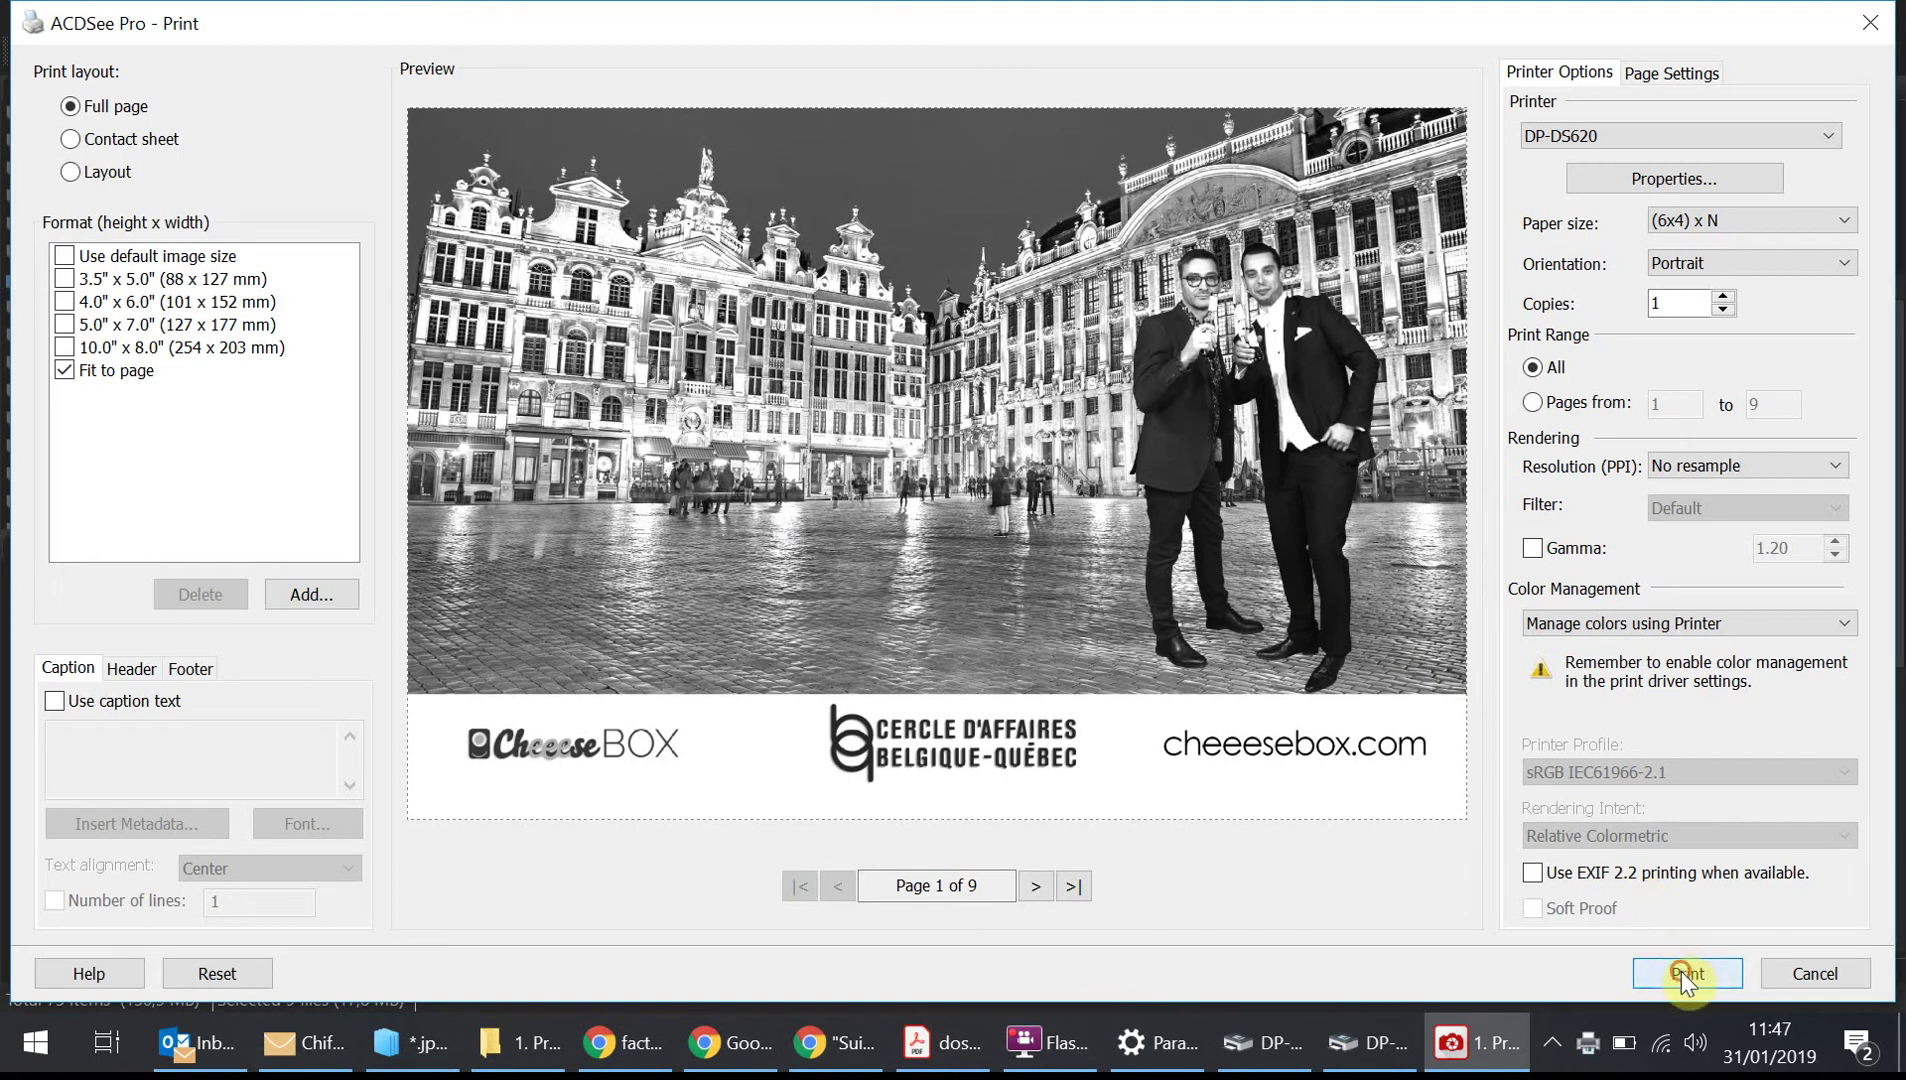
click(1687, 975)
Bring back both DP-DS620 print queues and minimize ACDSee Pro to examine how the two jobs are distributed across the ports
click(1248, 1050)
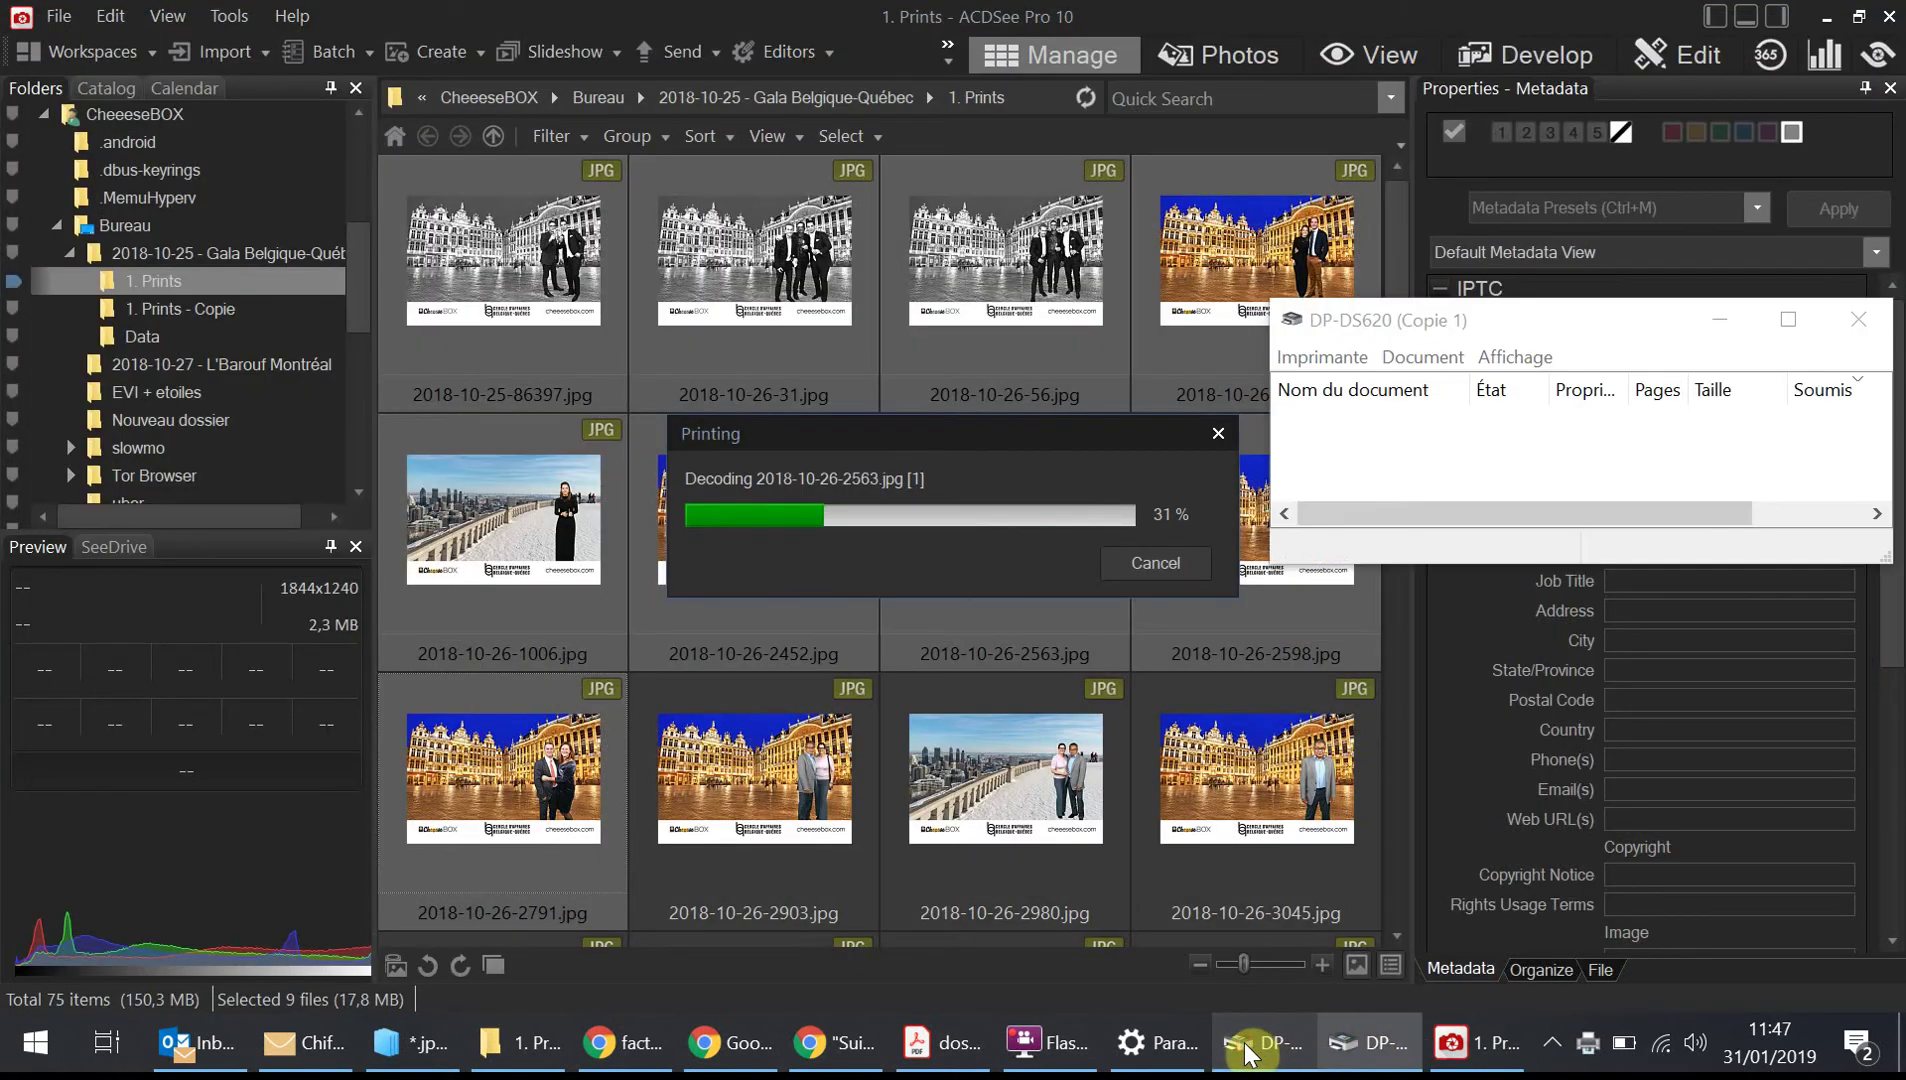
click(1290, 1050)
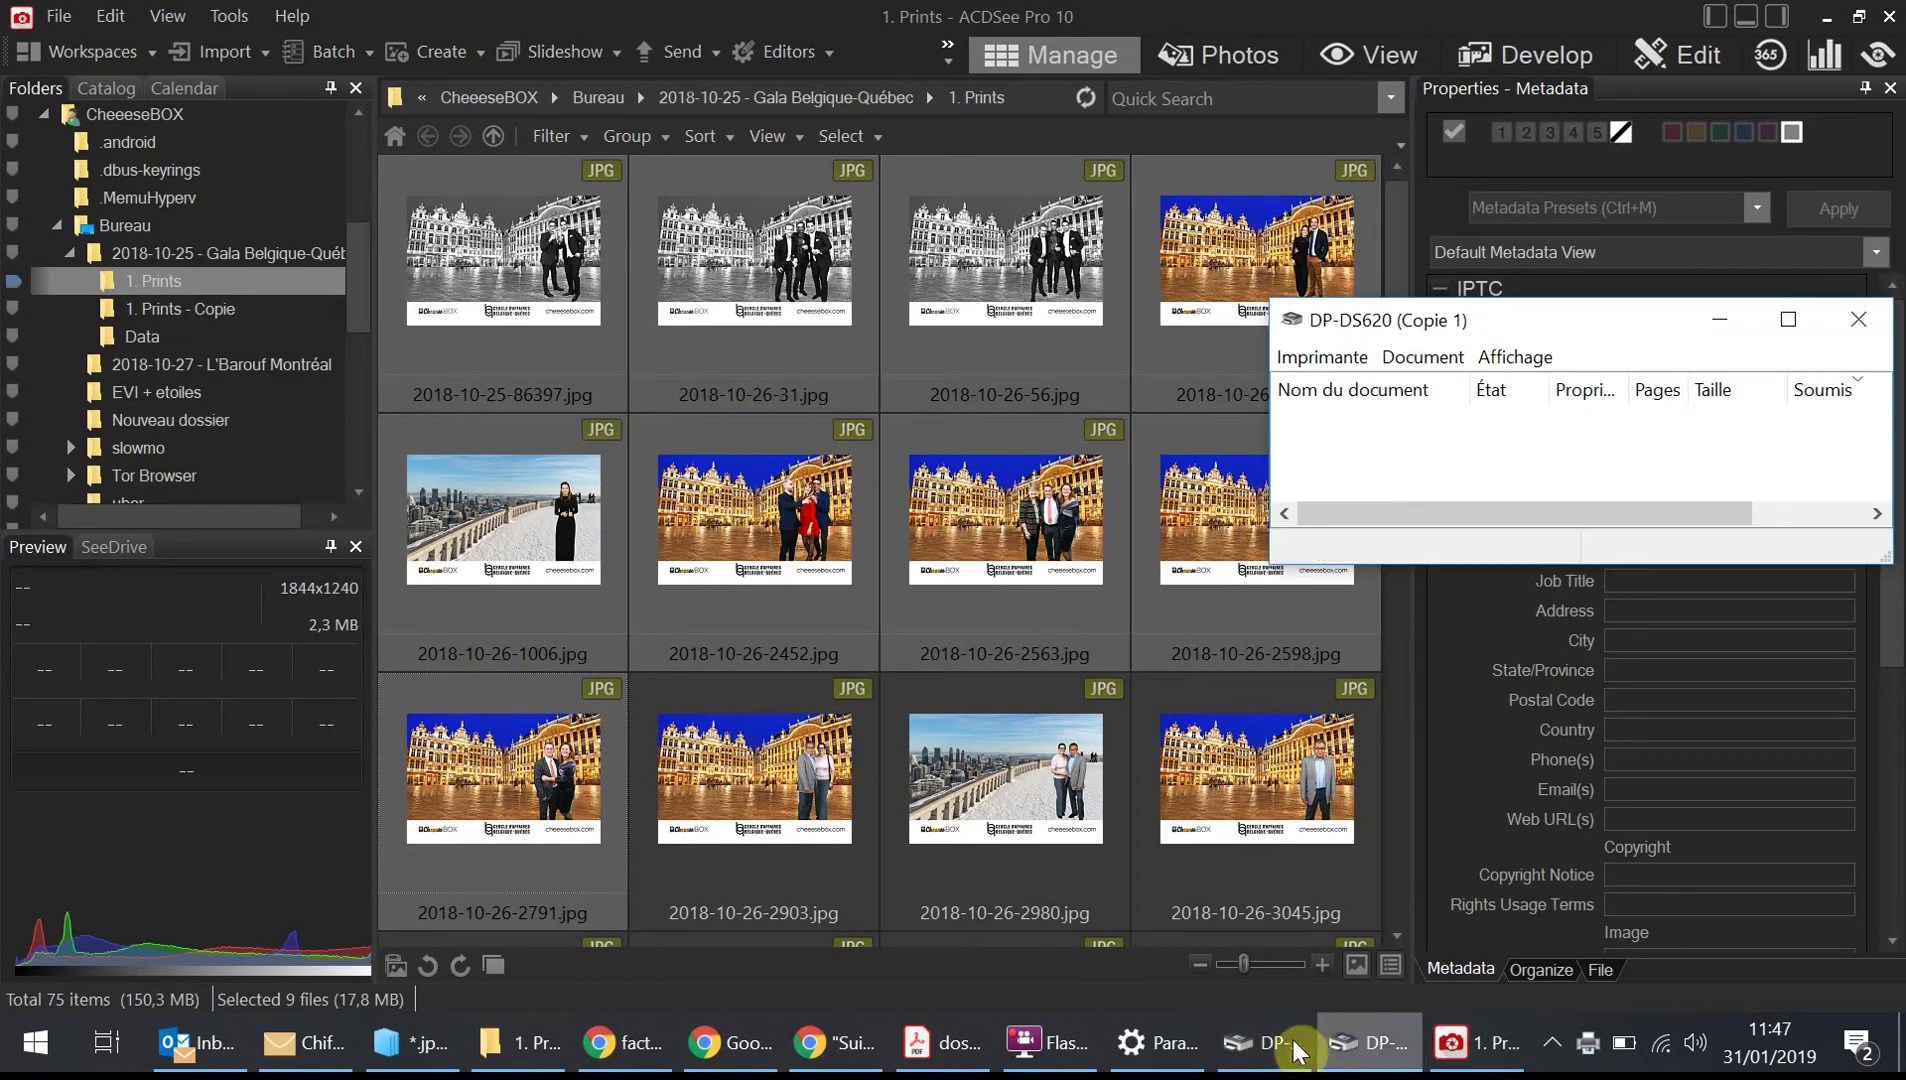
click(1395, 1046)
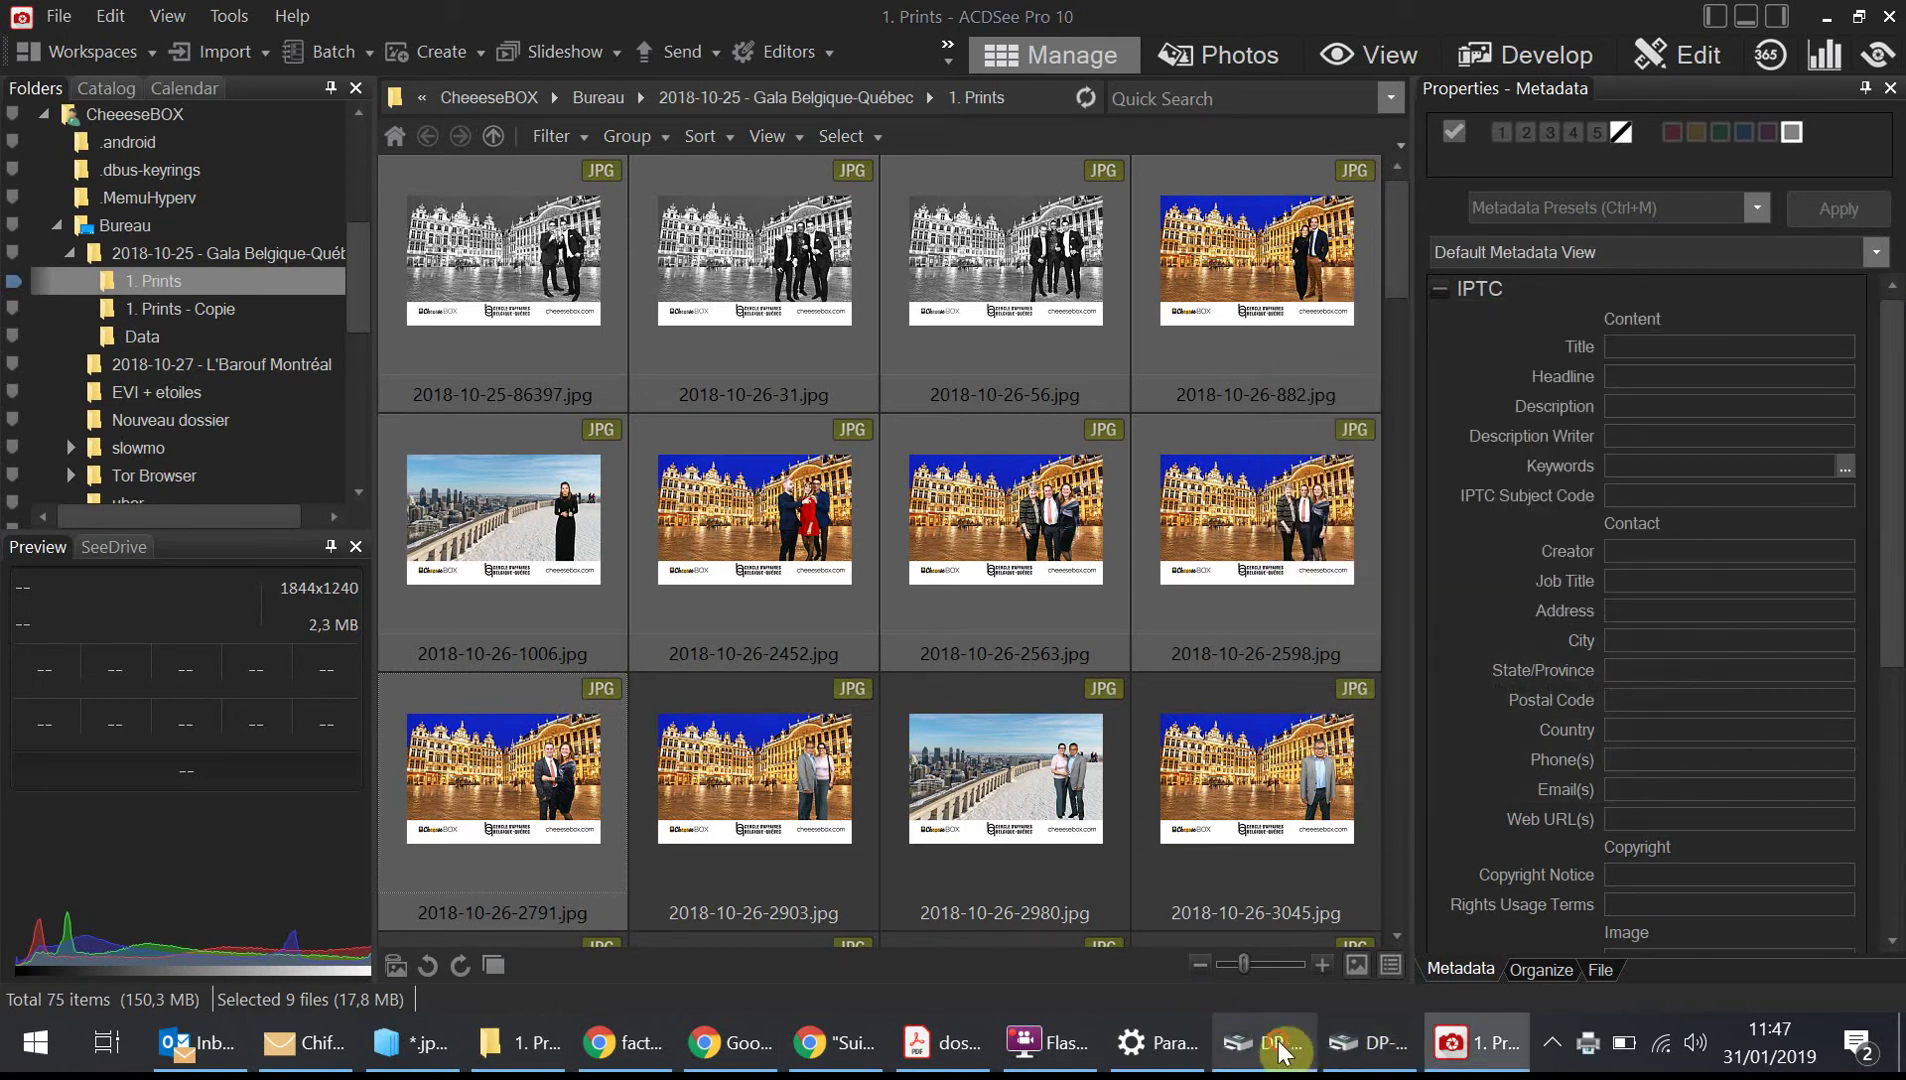
click(1372, 1045)
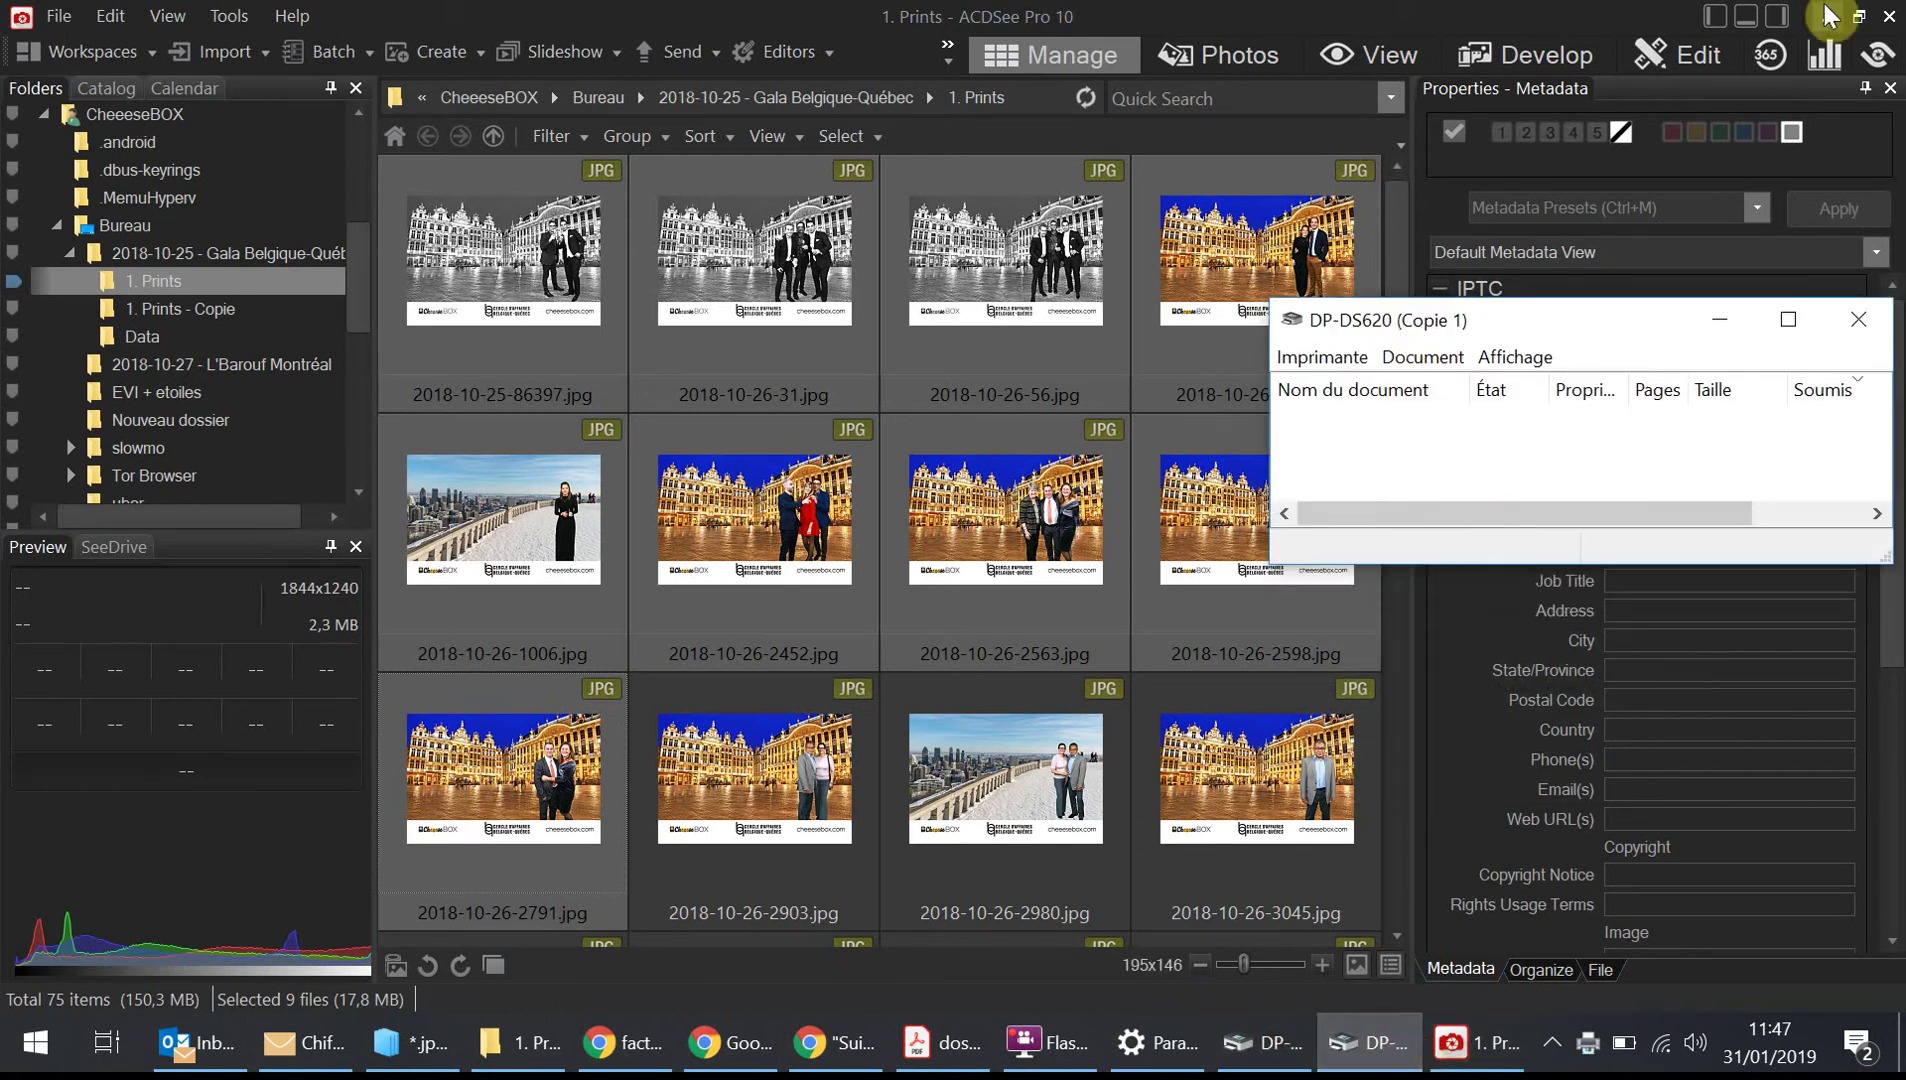
click(1826, 14)
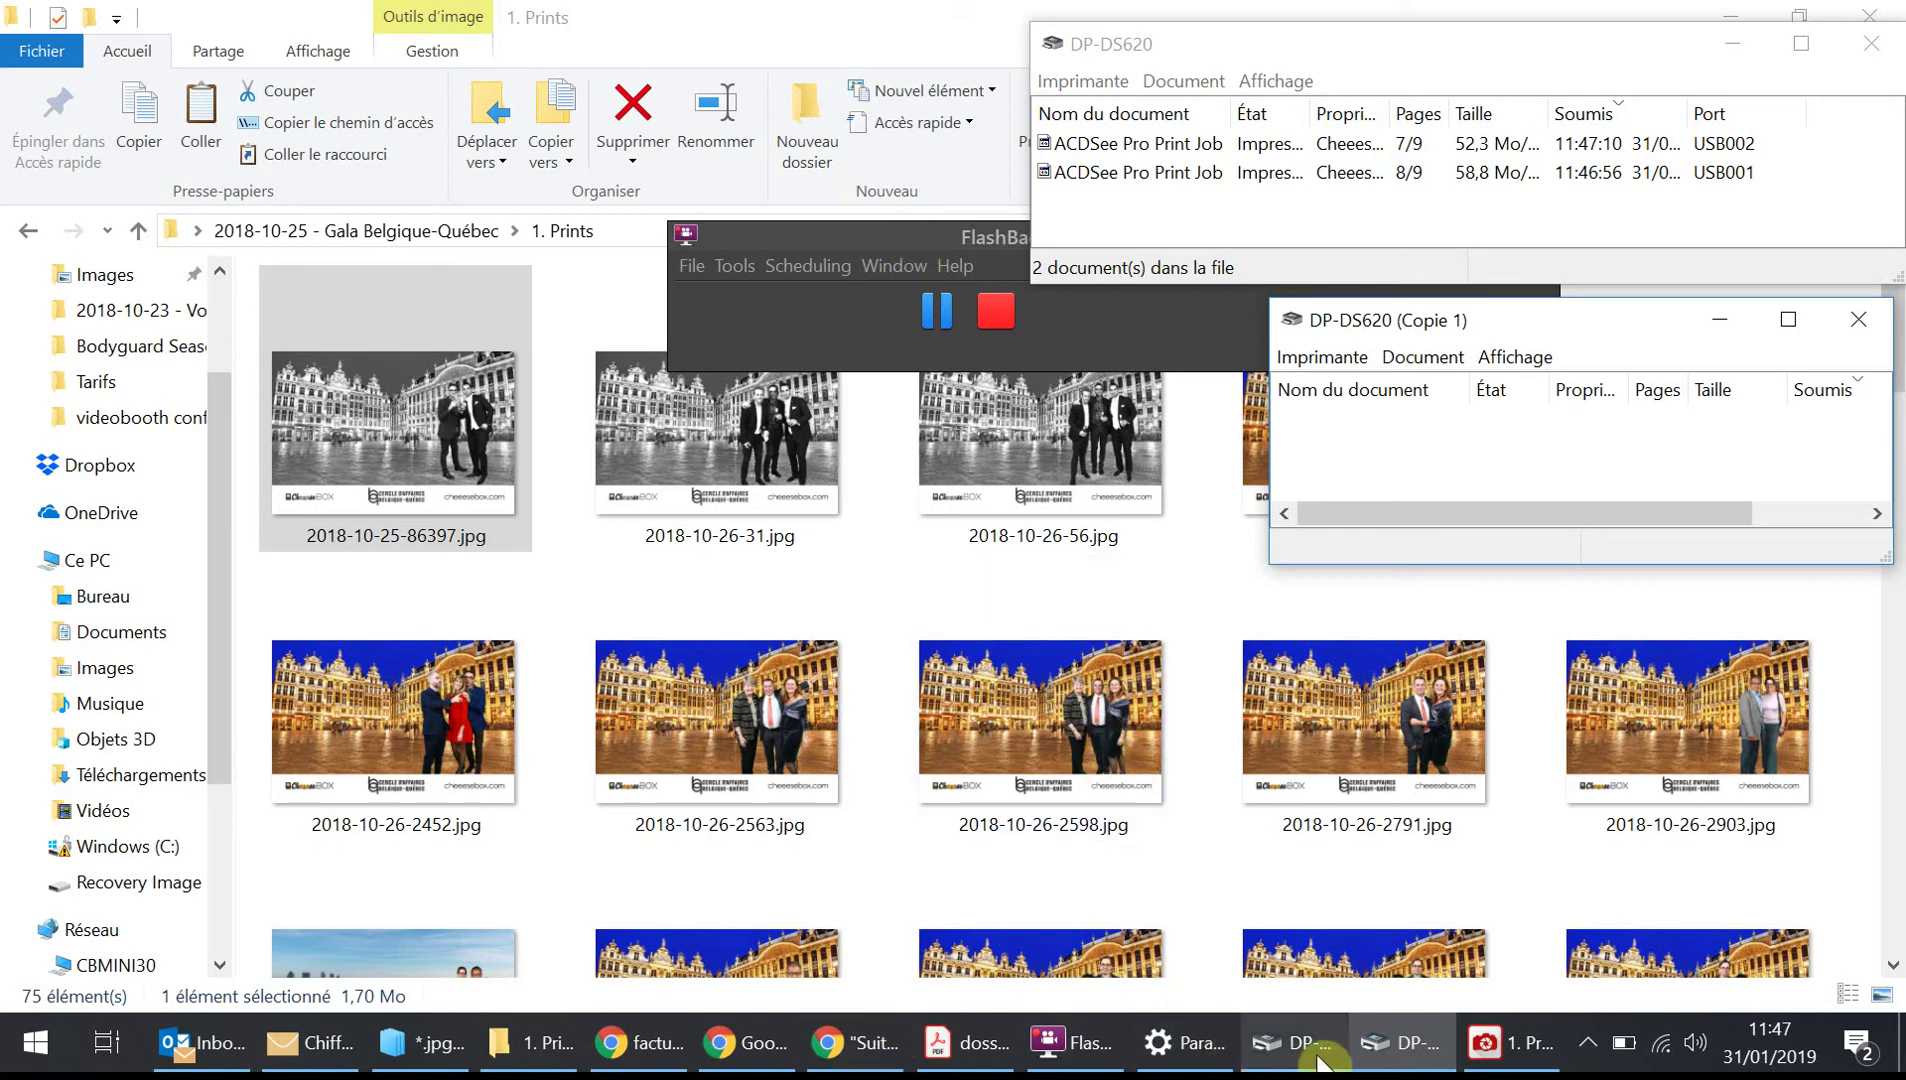
Switch to Windows Settings, review the pooled ports in the DP-DS620 printer properties, confirm them and minimize the settings
click(1185, 1043)
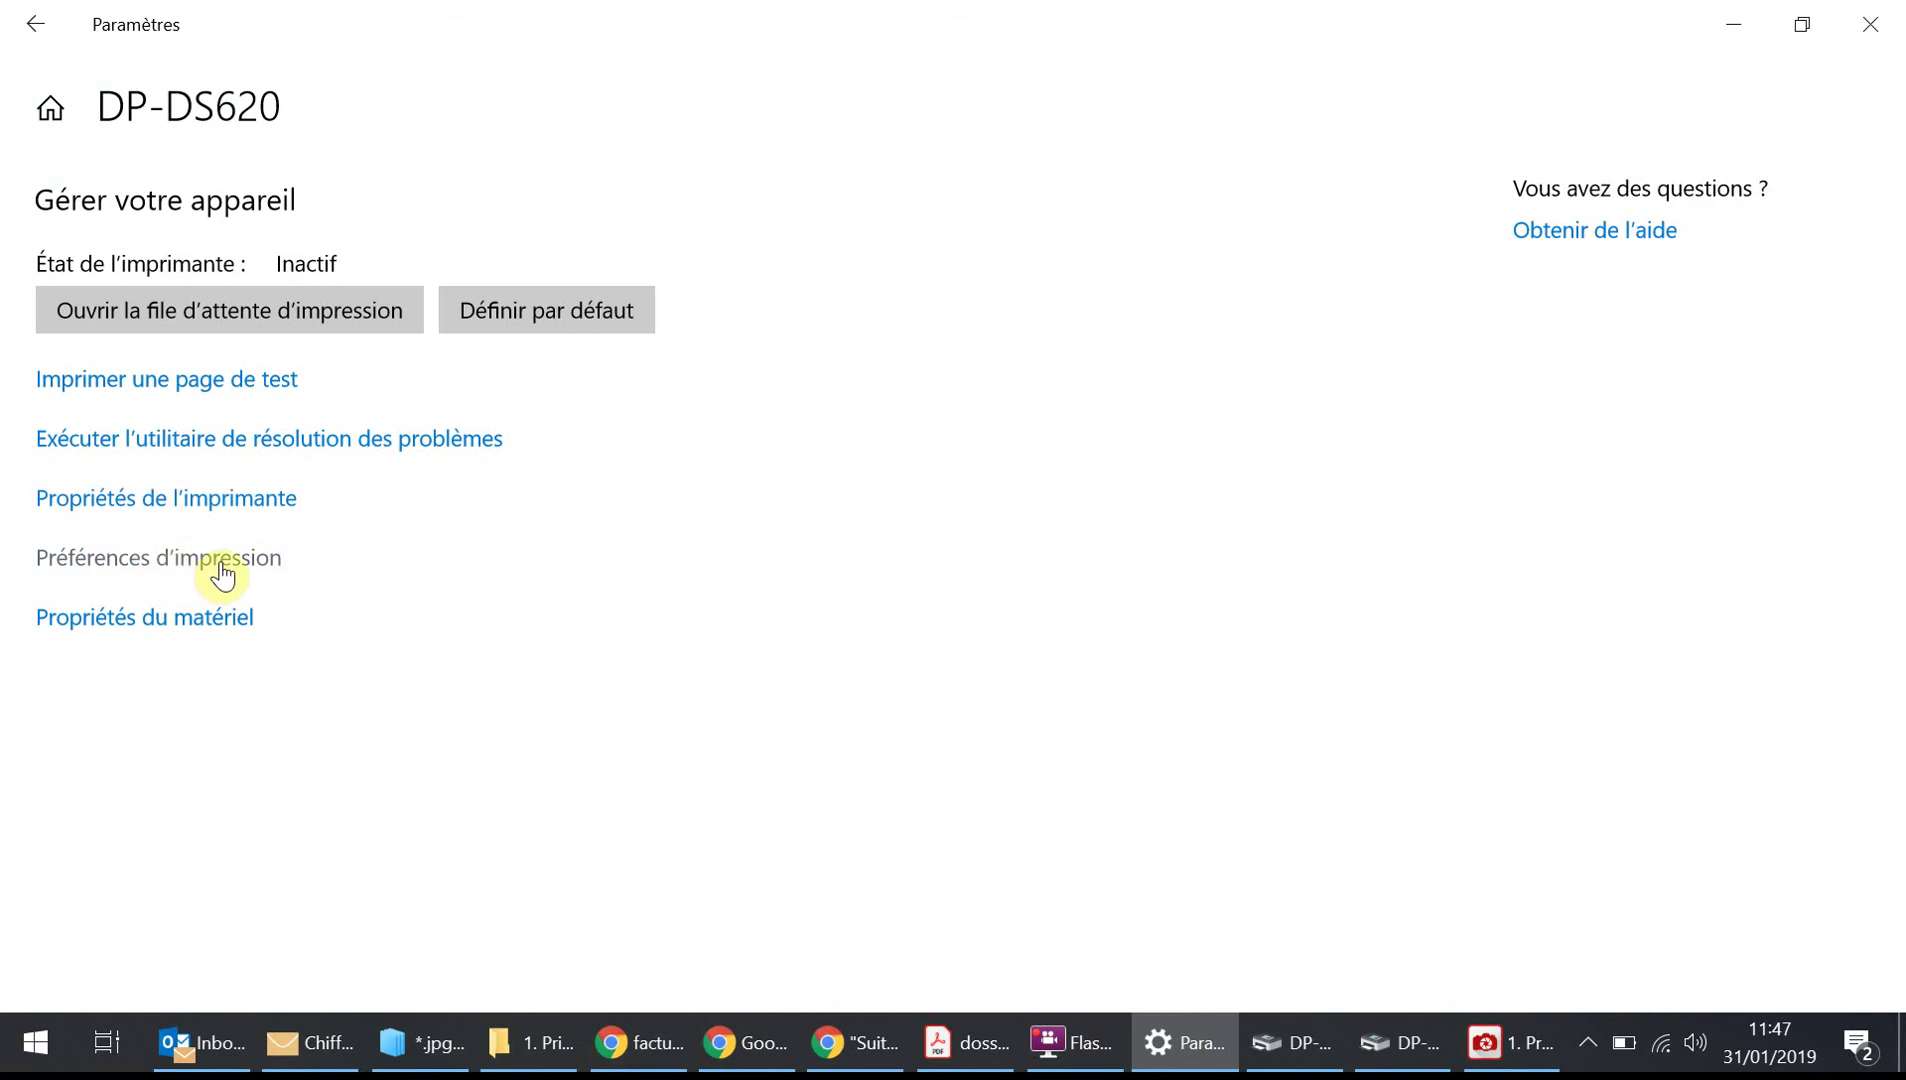
click(191, 502)
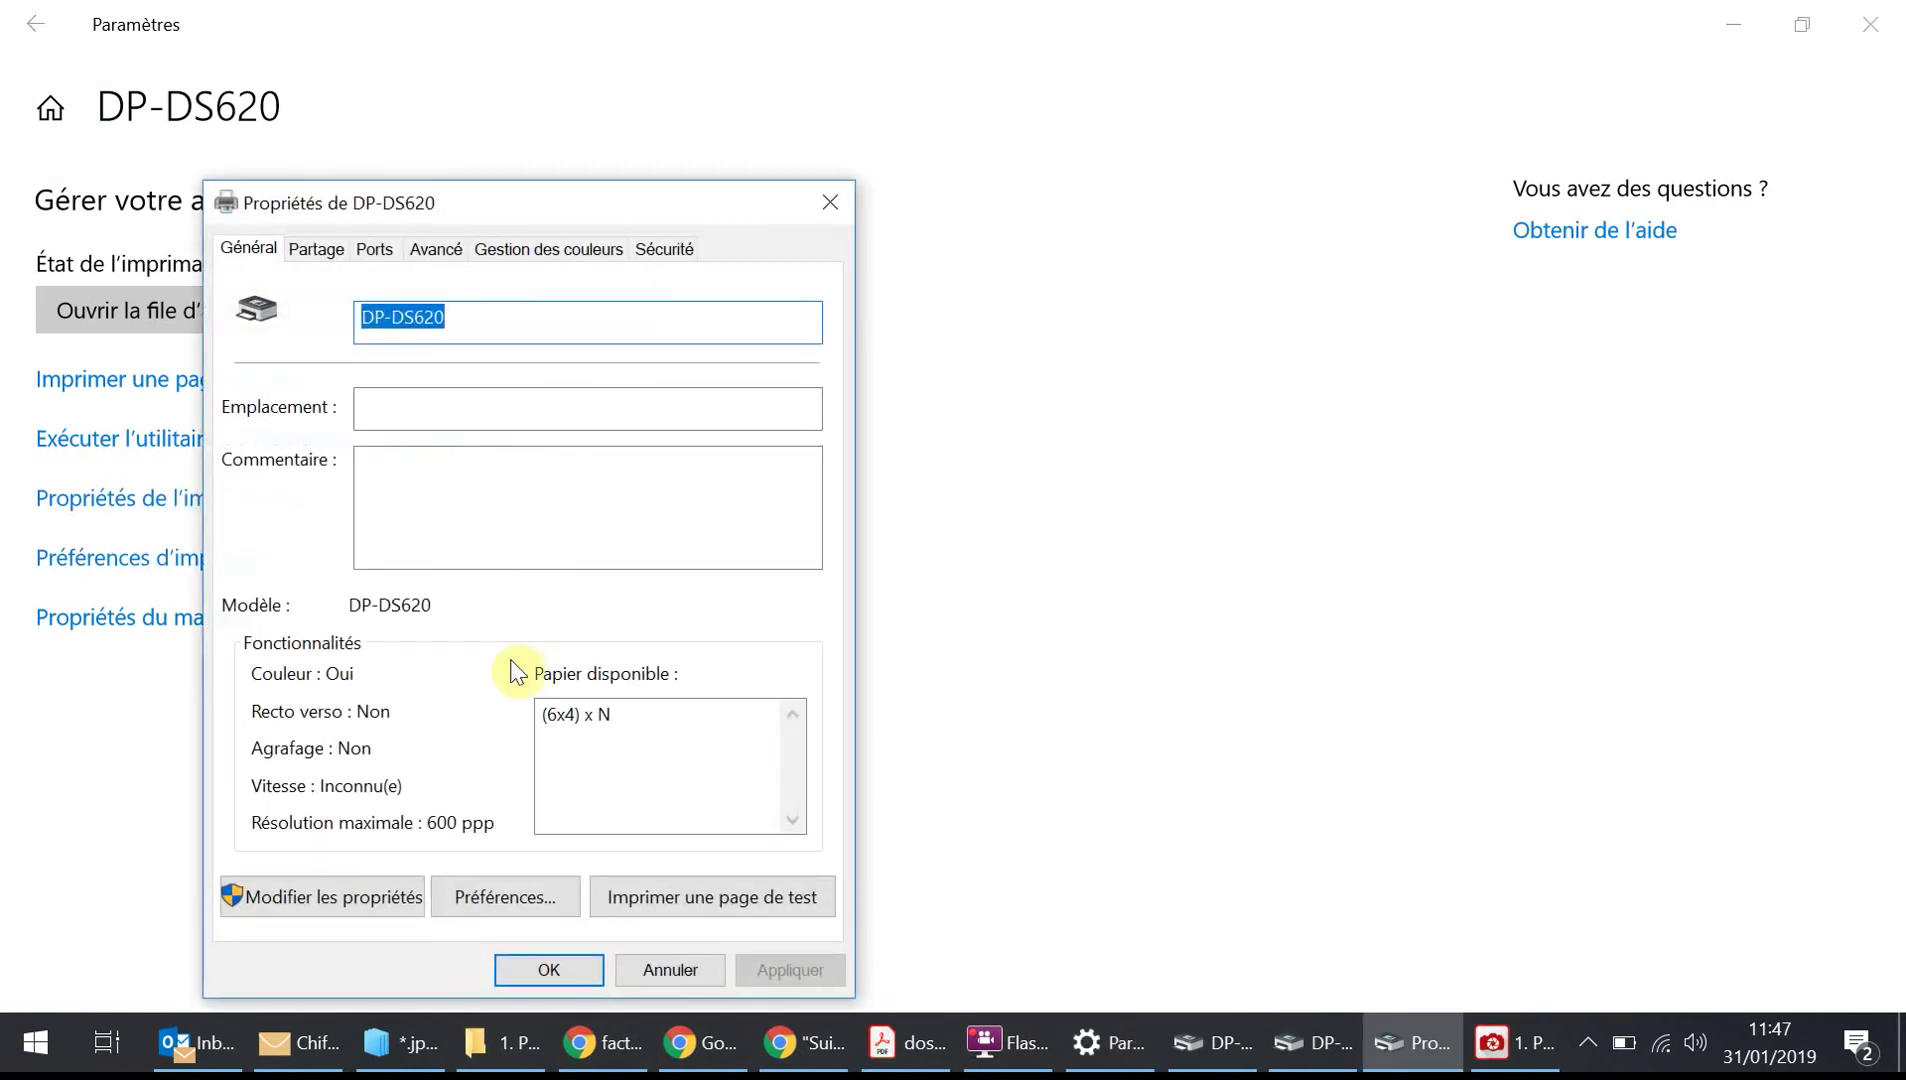
click(370, 897)
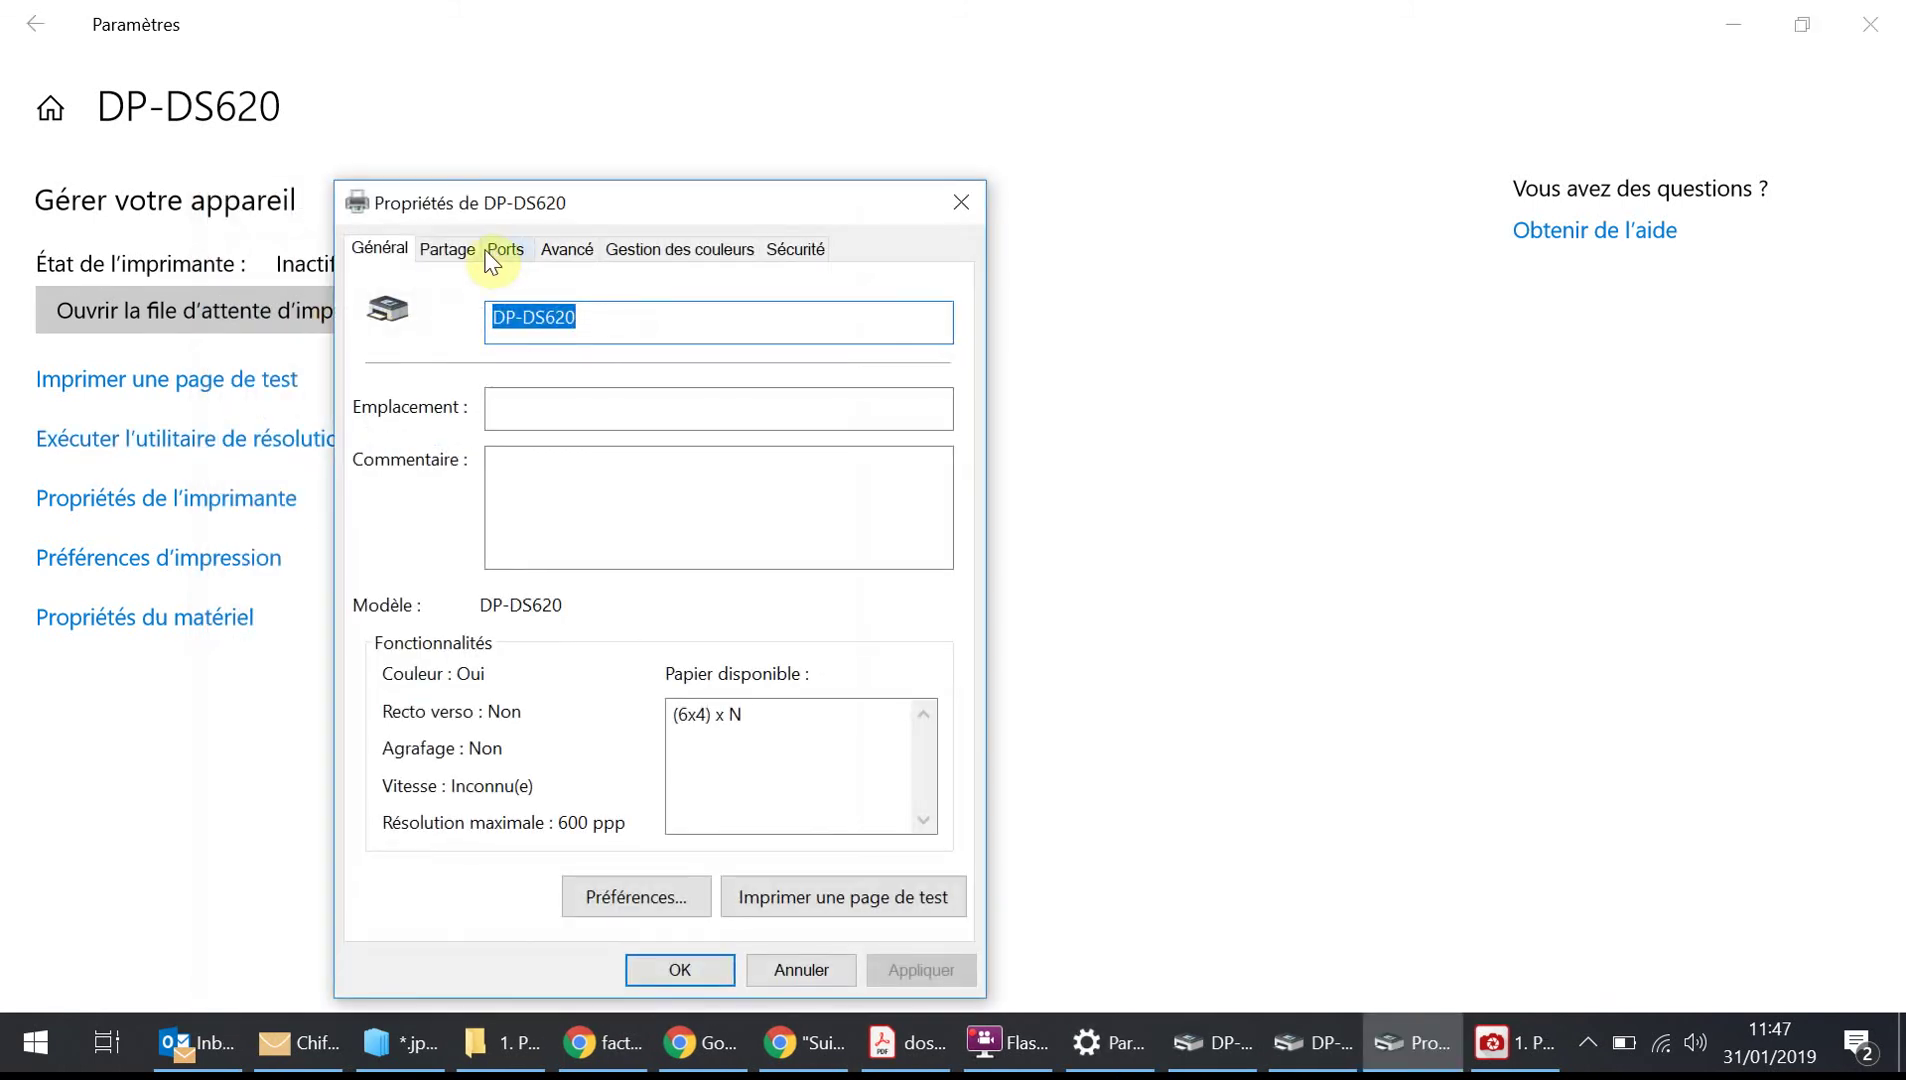
click(490, 252)
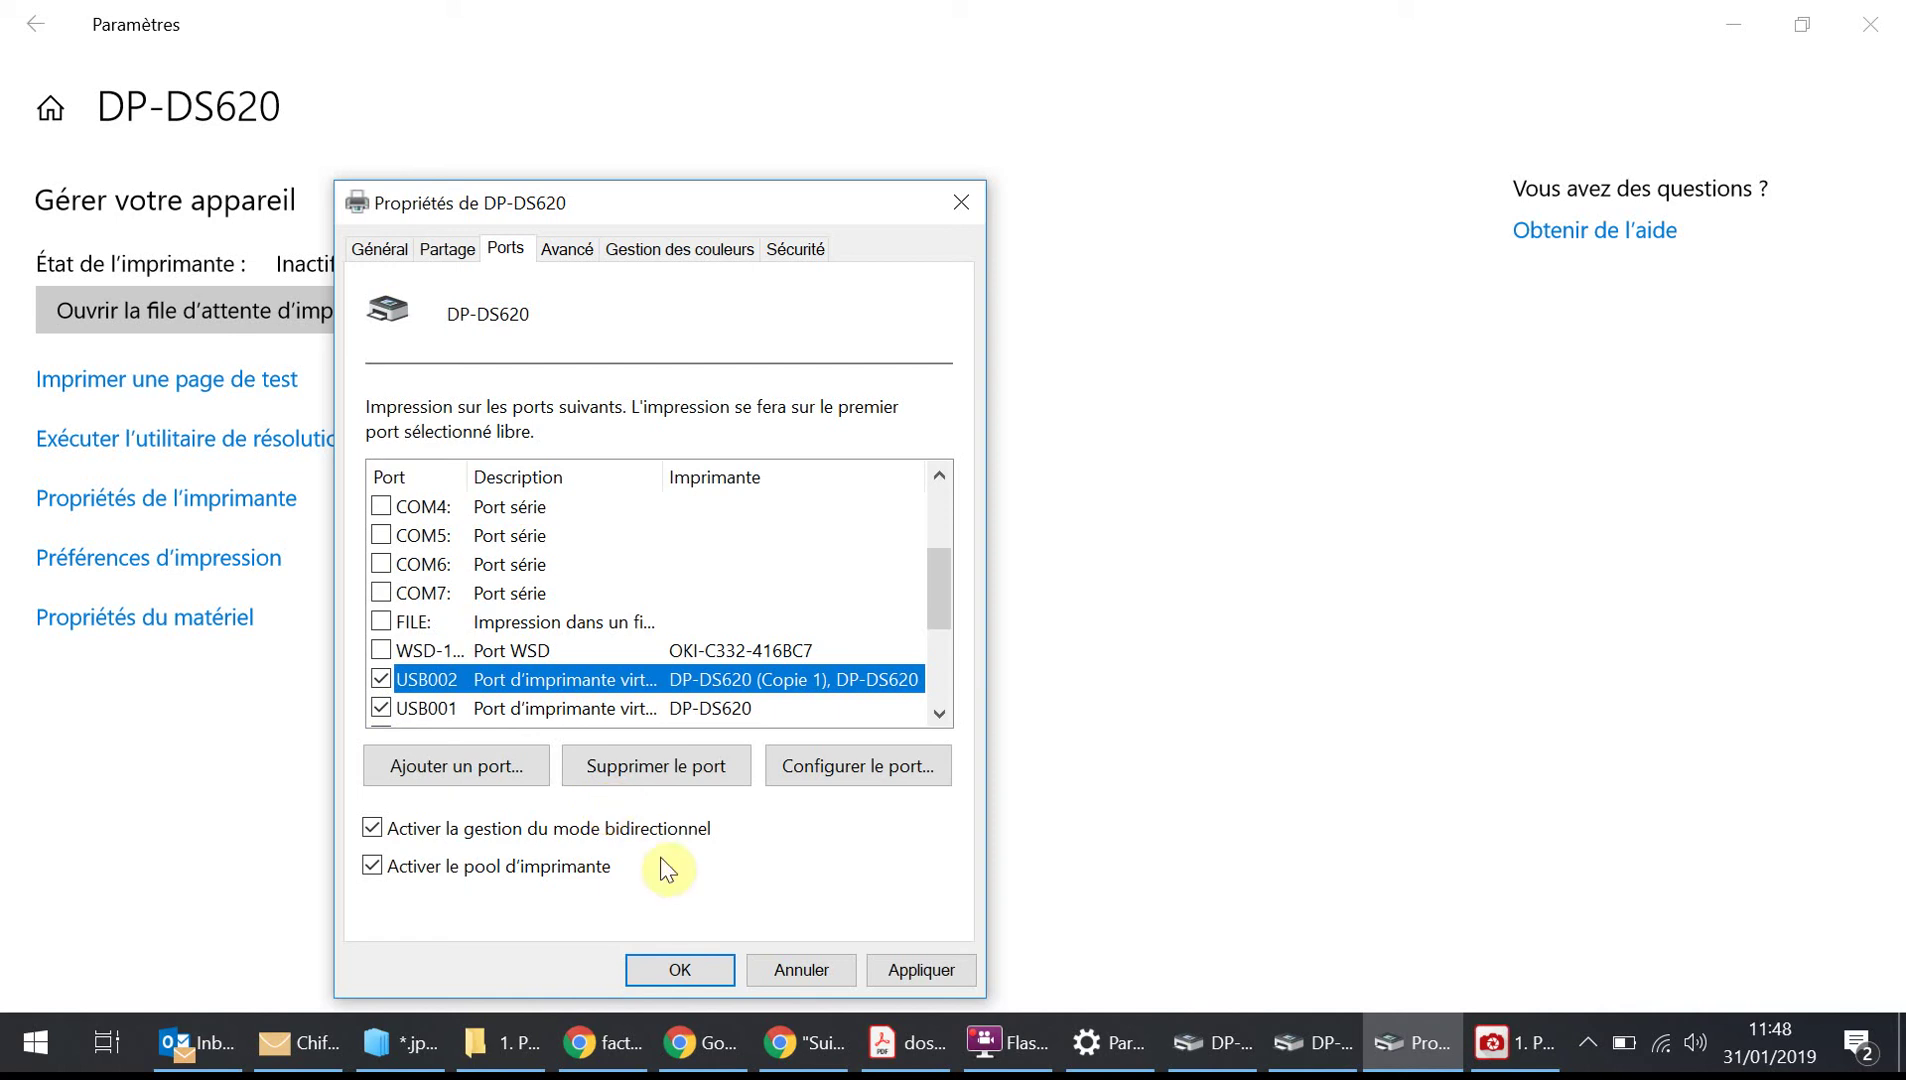
click(680, 970)
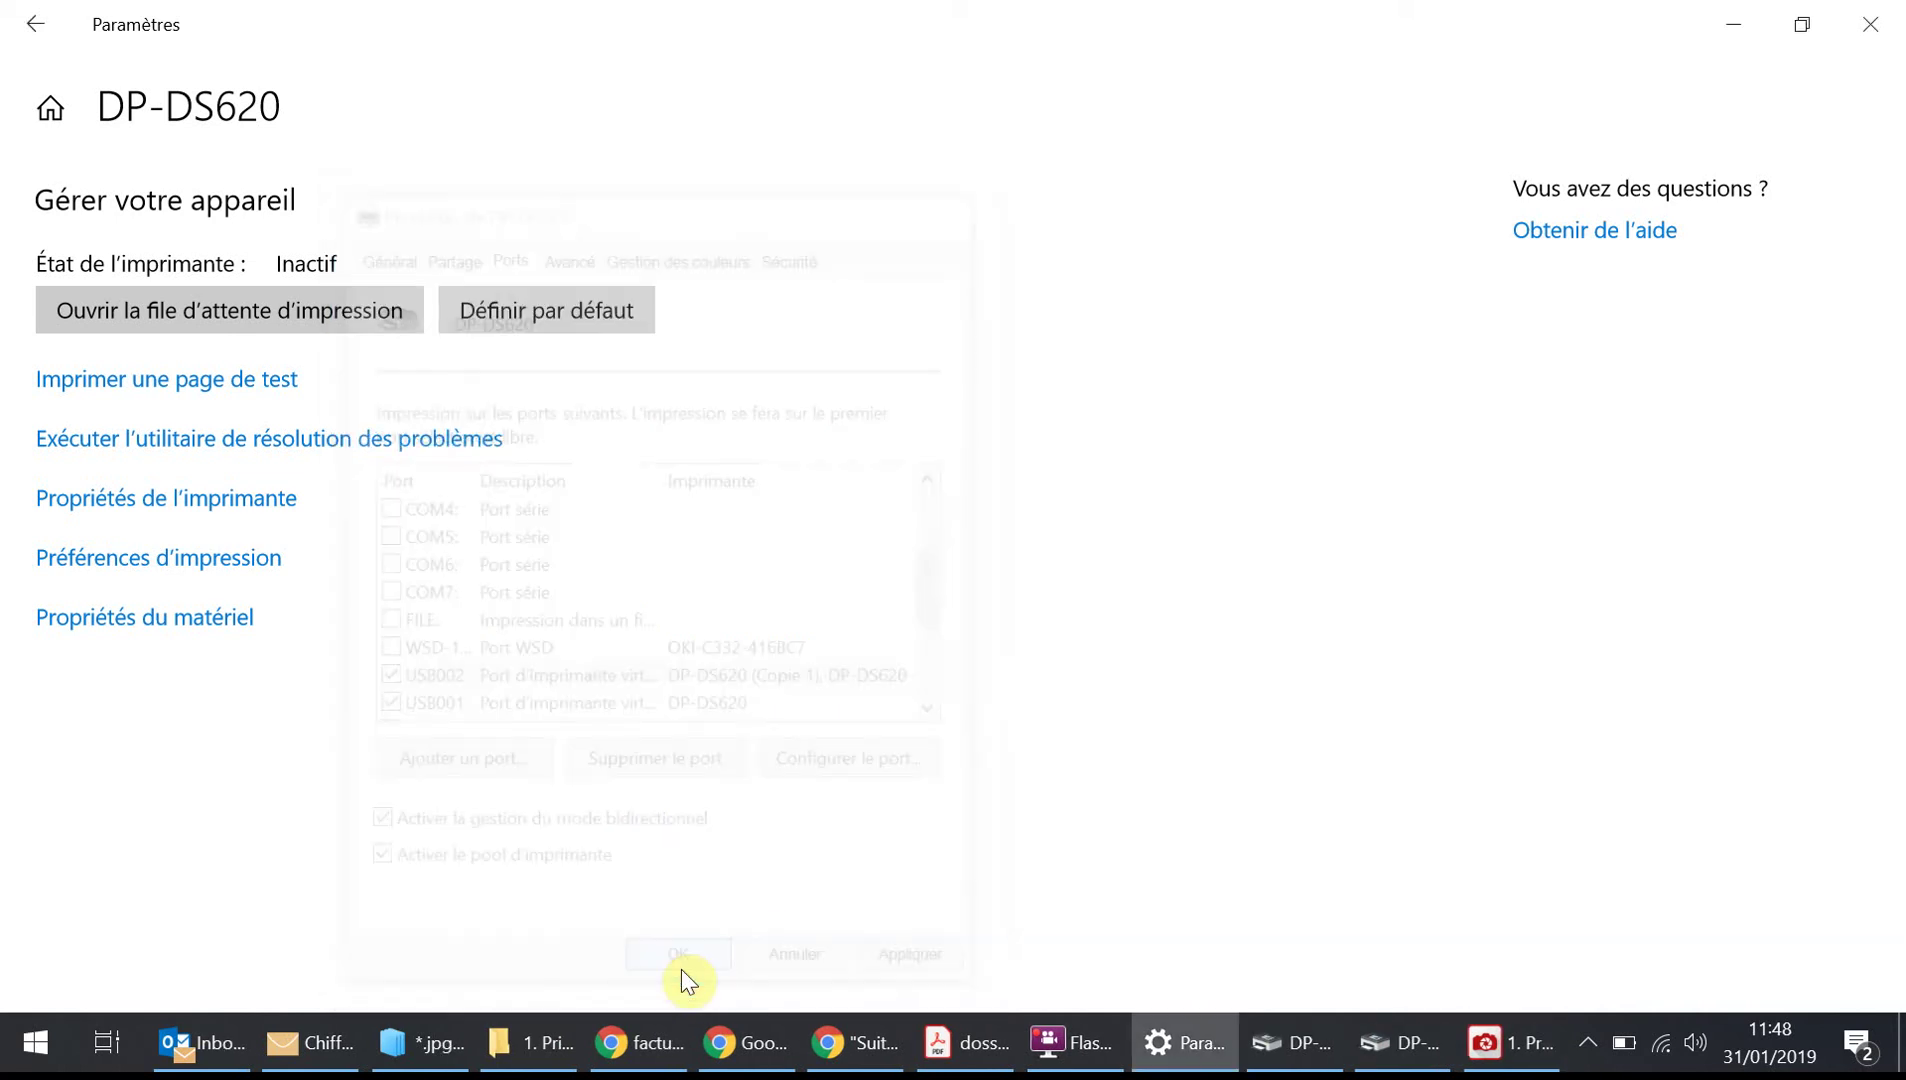
click(1729, 45)
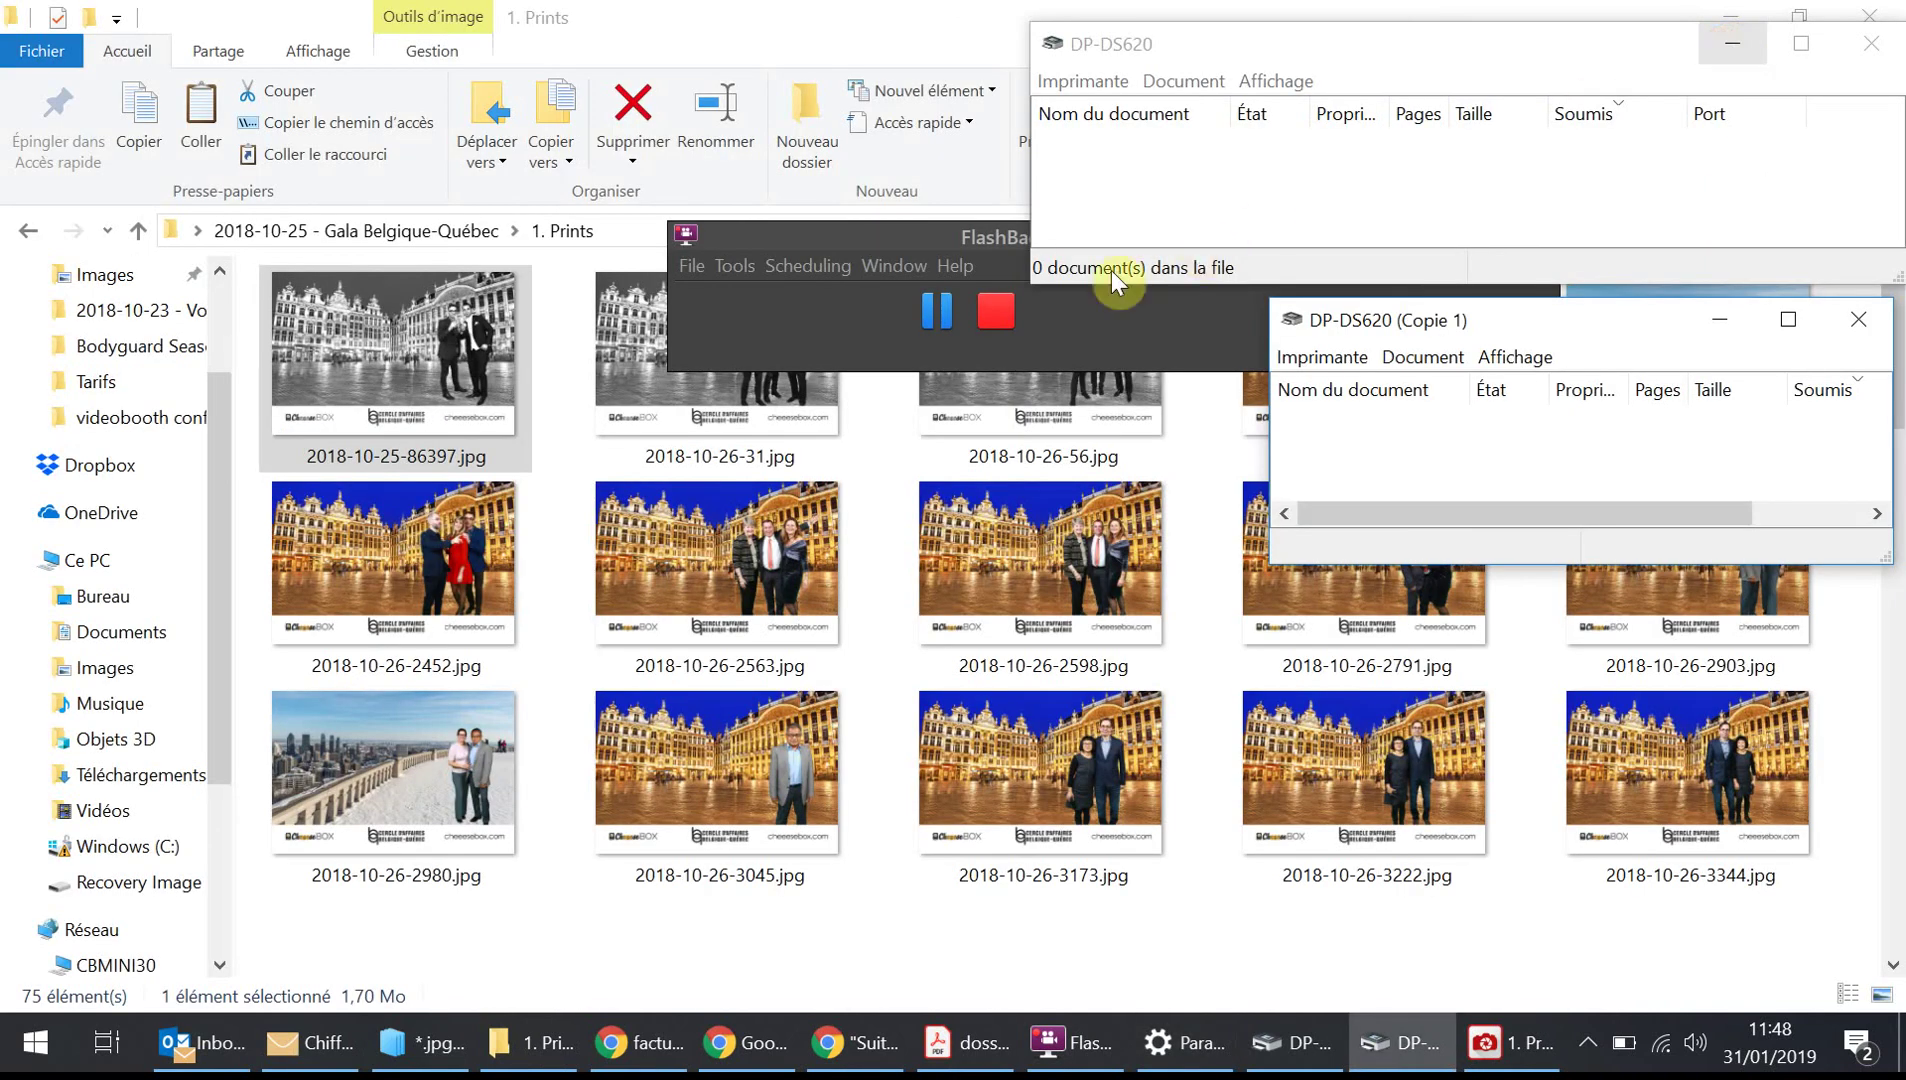